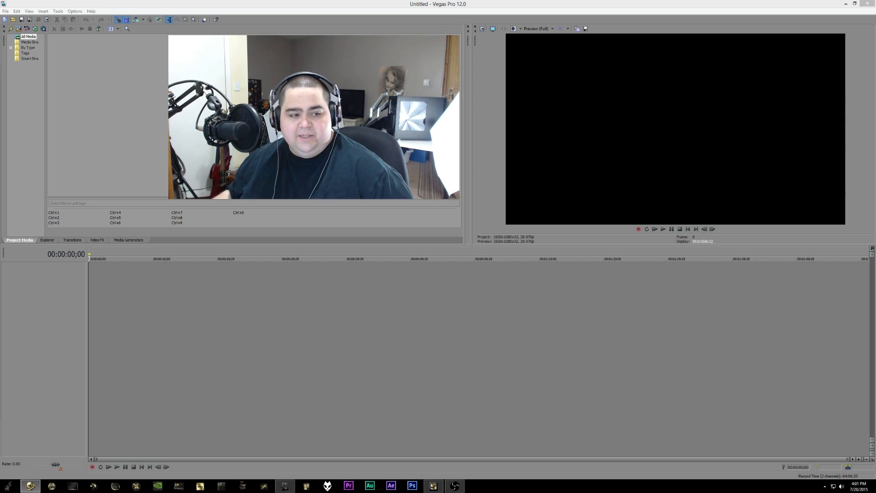
- Open the Vegas Working folder in File Explorer and import MVI_2115.MOV into the project media
left_click(71, 487)
left_click_drag(42, 183, 619, 162)
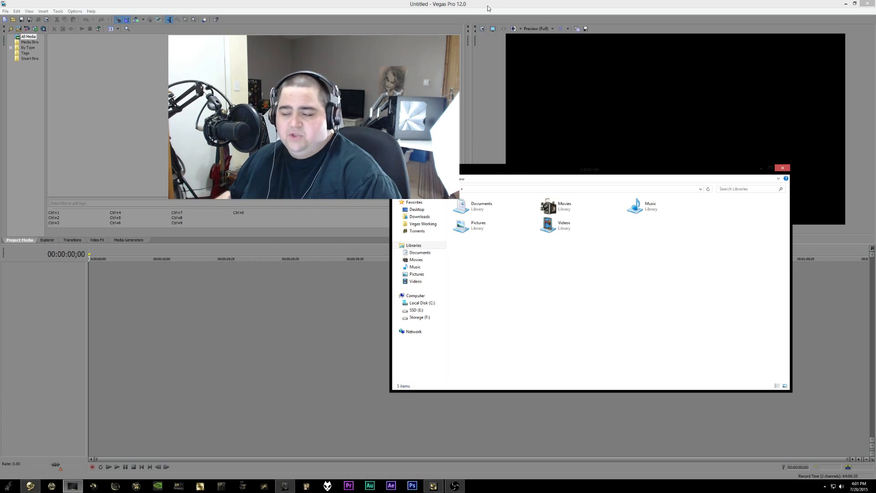
left_click_drag(552, 172, 646, 65)
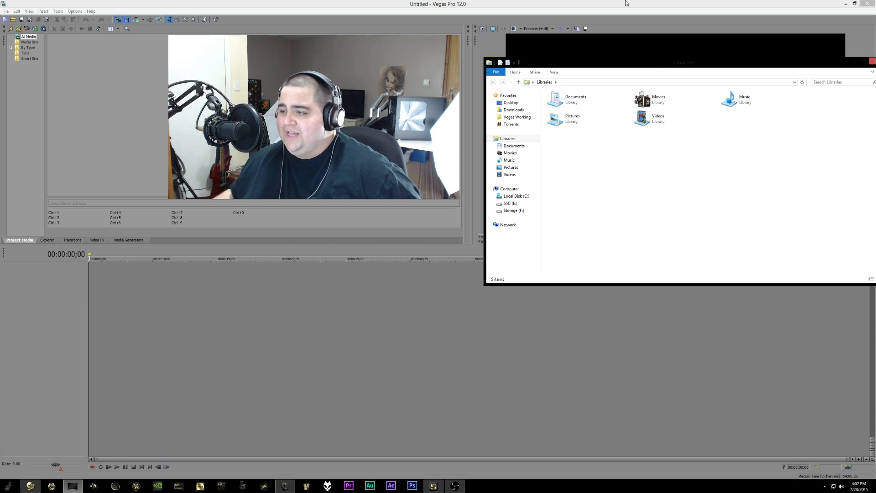
left_click(521, 120)
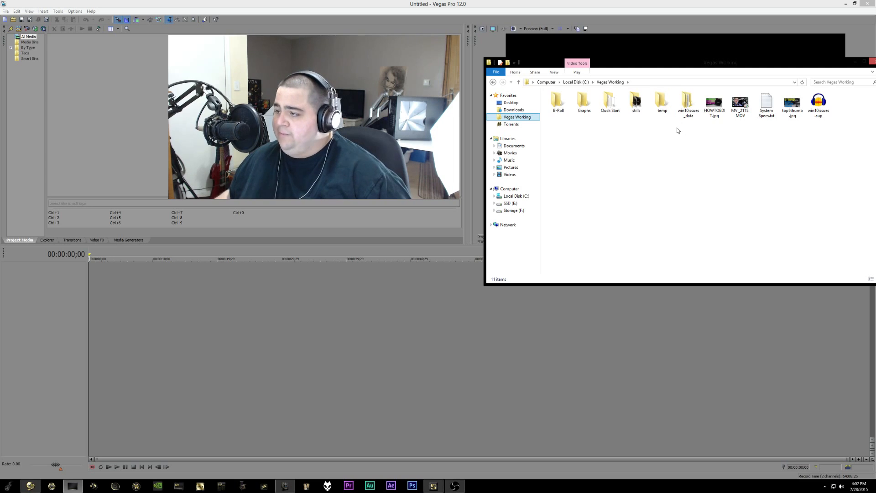
left_click_drag(740, 103, 68, 50)
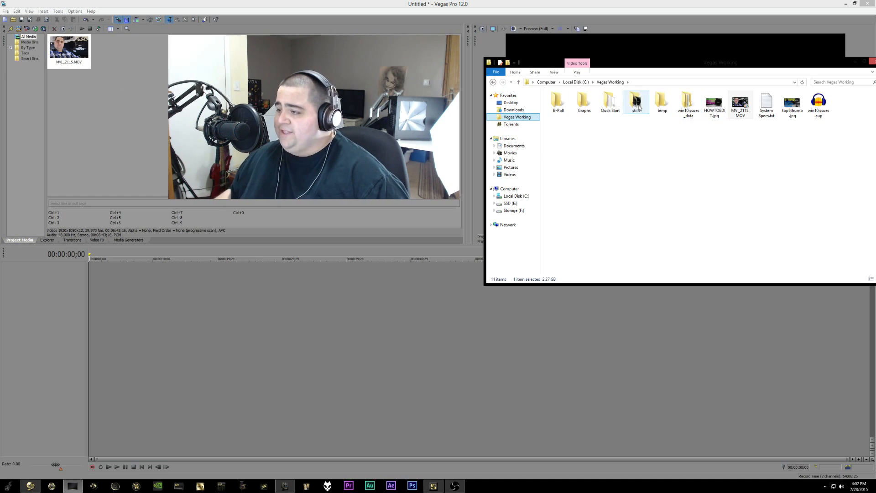
- Add the Deception outro MP3, Intro.mp4 and jokerproductions.png from the Quick Start folder to the project media
double_click(610, 111)
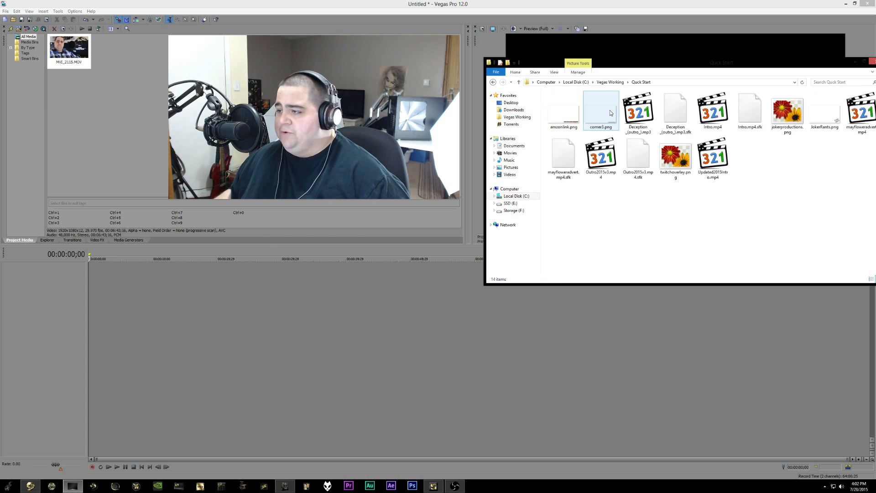
left_click_drag(706, 70, 659, 55)
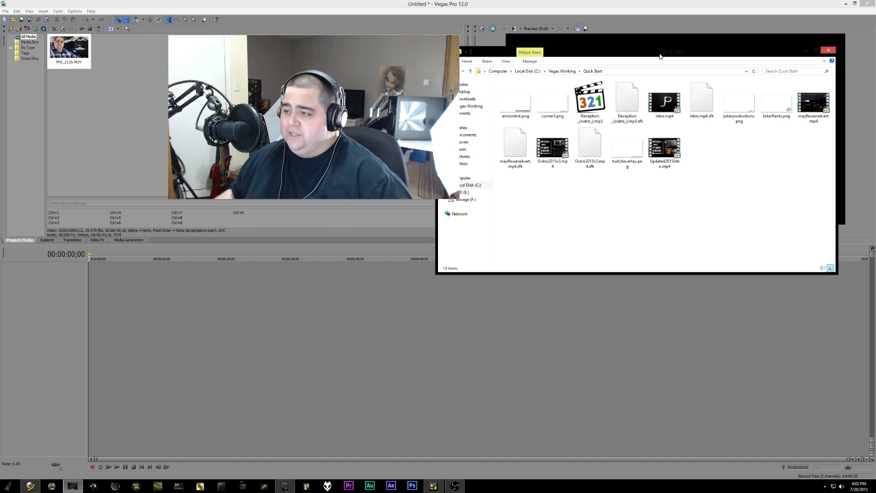
left_click(590, 98)
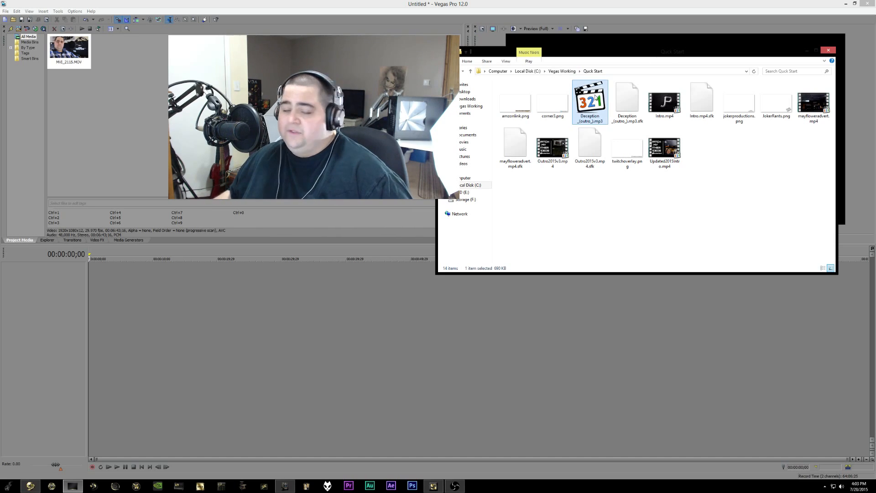
left_click(670, 113, "ctrl")
left_click(737, 113, "ctrl")
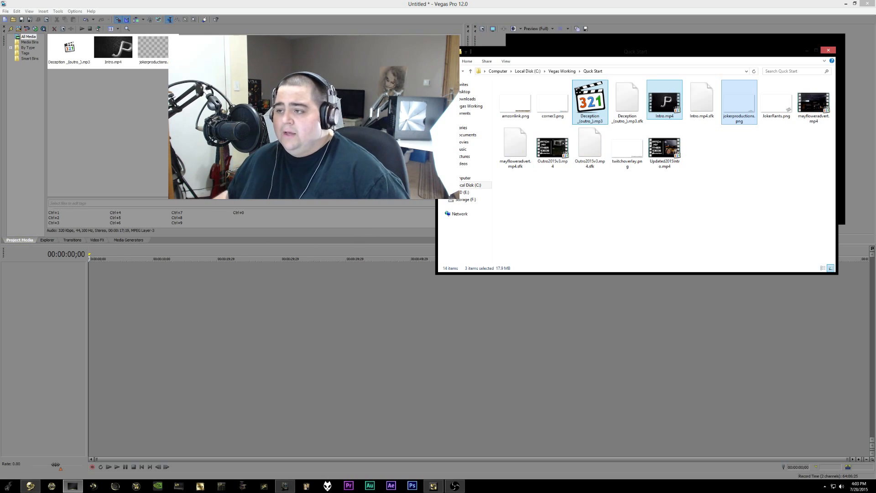
- Open the win10issues.aup project from the Vegas Working folder in Audacity
left_click(447, 71)
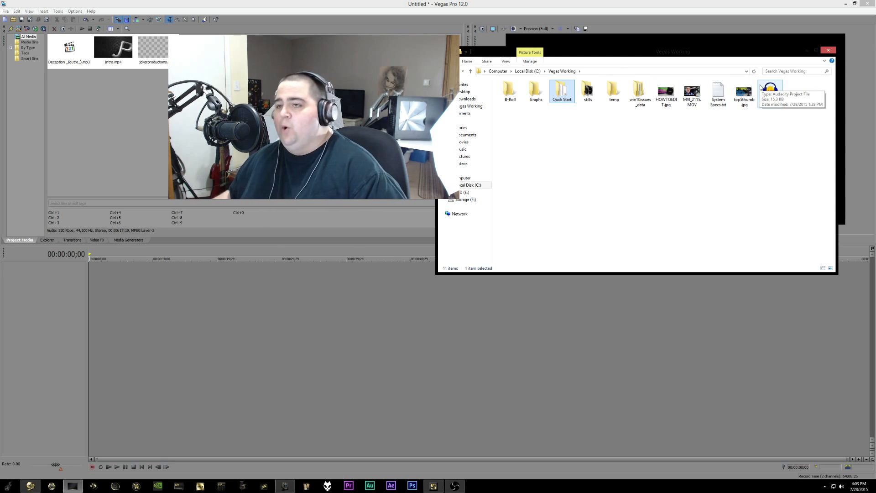
double_click(773, 95)
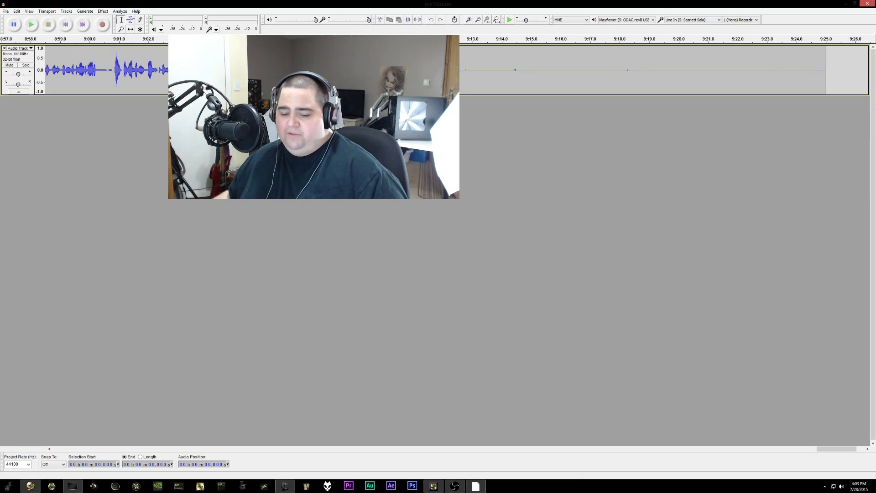
- Play the silent section near the end of the track from about 9:18.5, and stop playback
scroll(470, 149, "down", 5)
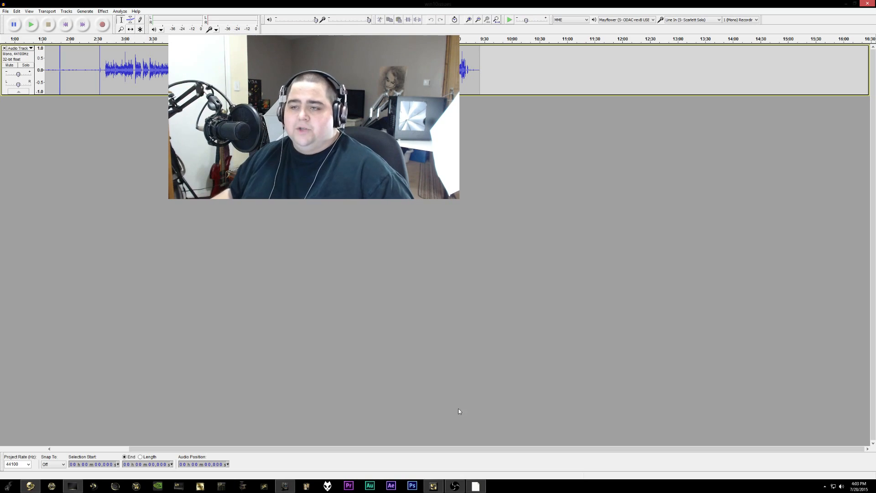
left_click(473, 71)
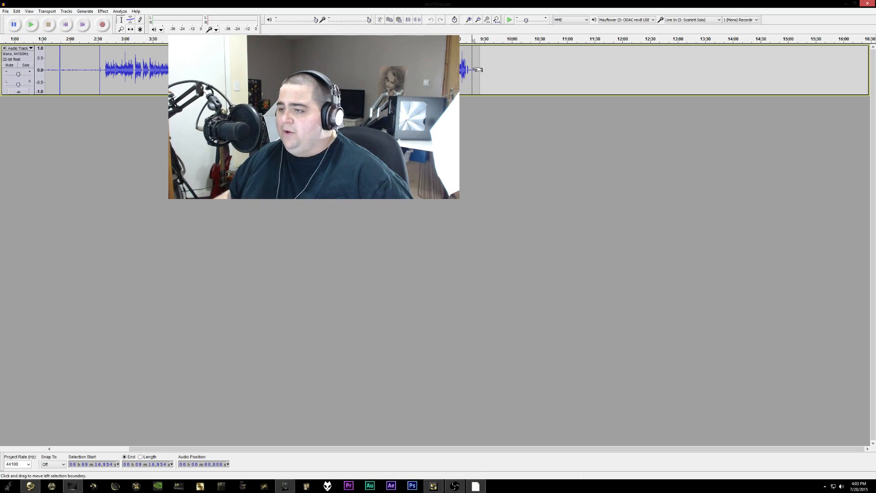
scroll(502, 73, "up", 5)
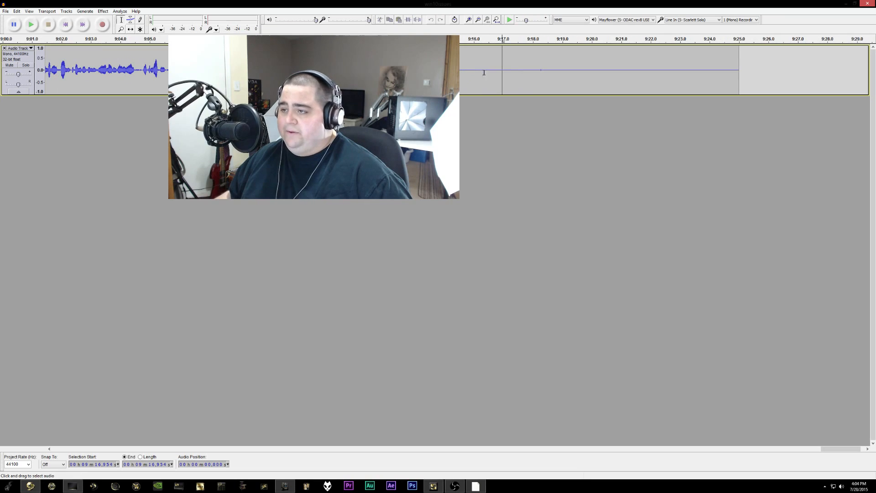
left_click(548, 73)
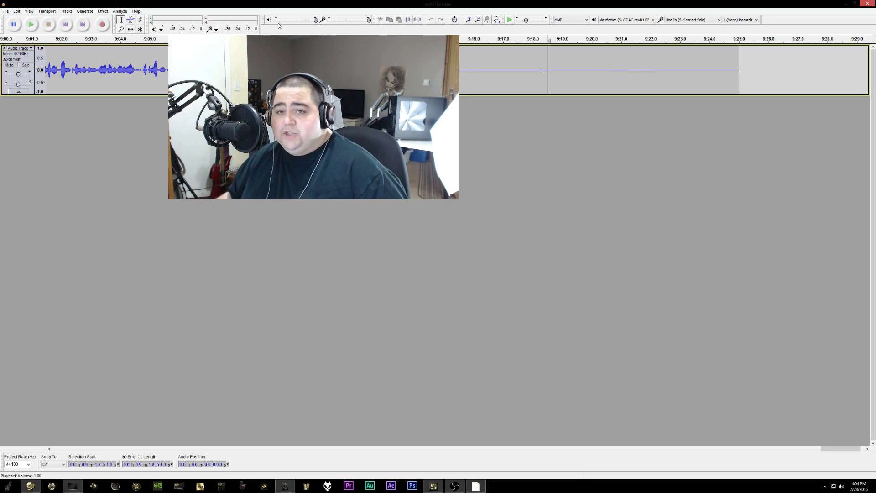
left_click(35, 27)
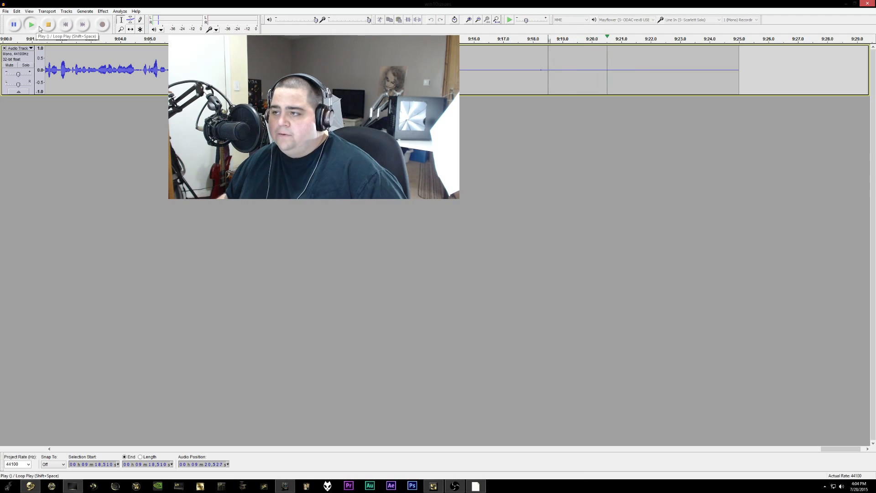
left_click(48, 25)
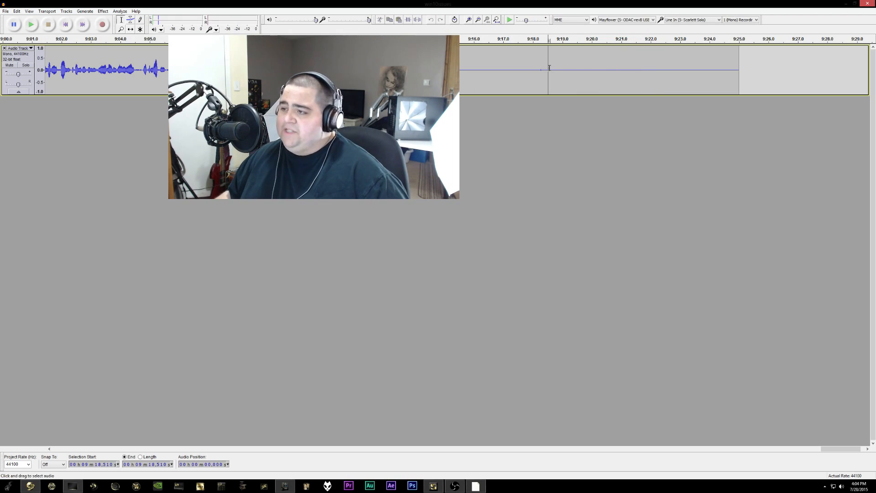
- Capture a noise profile from the silent section between about 9:18.5 and 9:23.9 with Noise Removal
left_click_drag(550, 68, 706, 84)
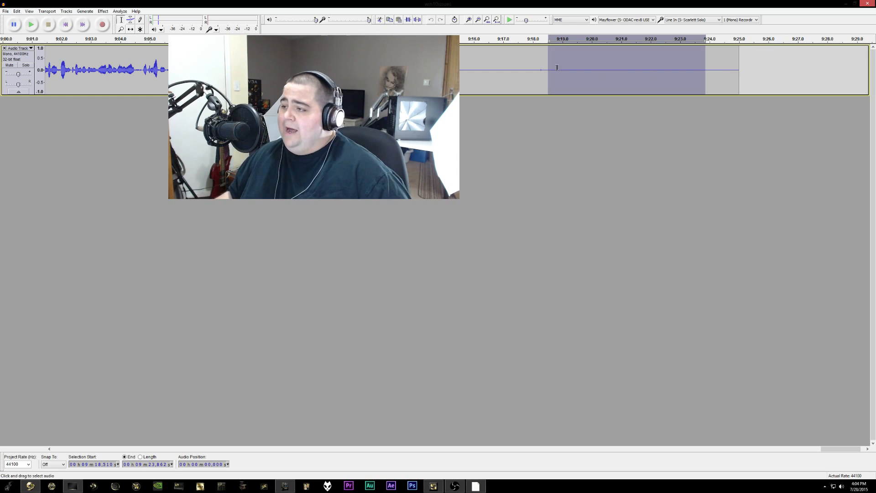
left_click(102, 11)
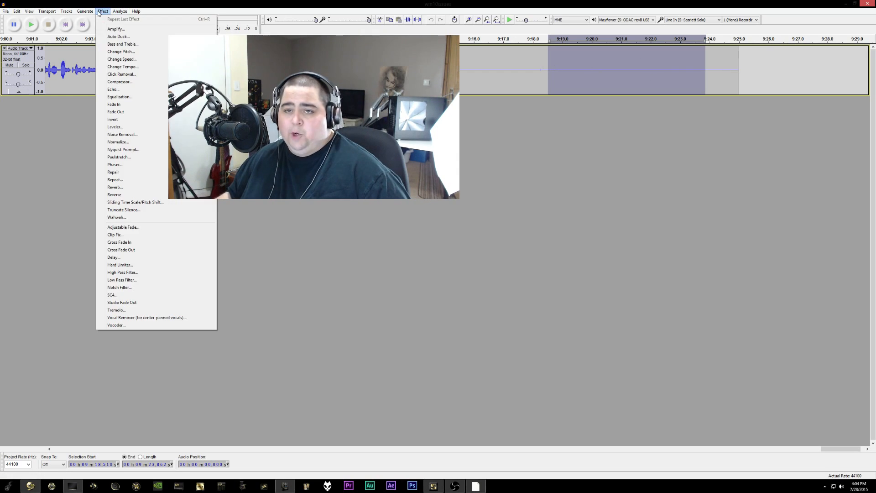
left_click(133, 135)
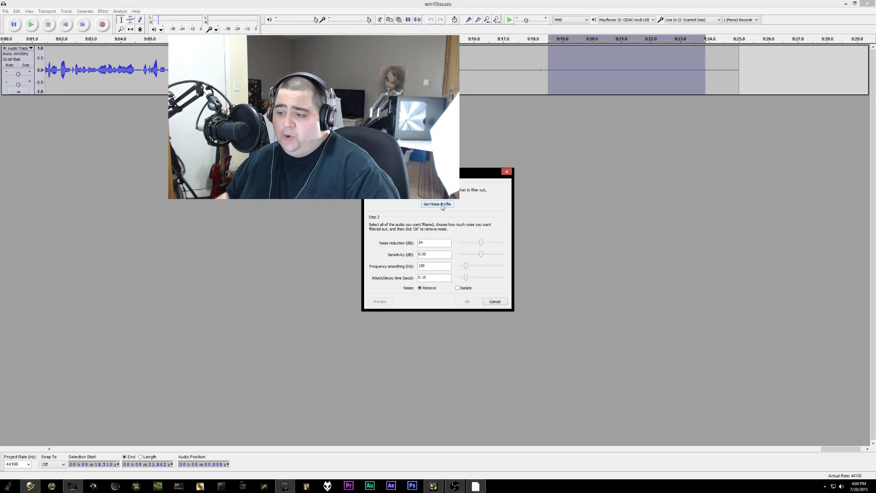
left_click(442, 205)
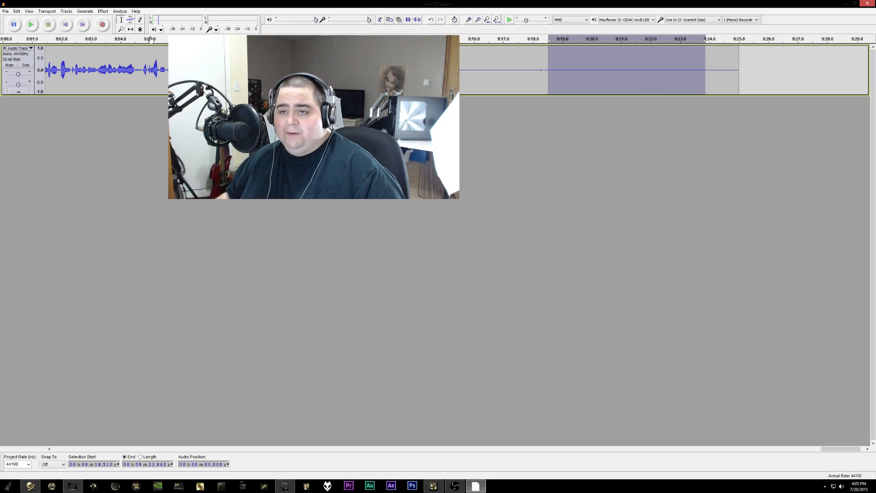
- Apply Noise Removal to the entire track with 24 dB reduction, 0.00 dB sensitivity, 150 Hz smoothing and 0.15 s attack/decay
key("ctrl+a")
left_click(361, 70)
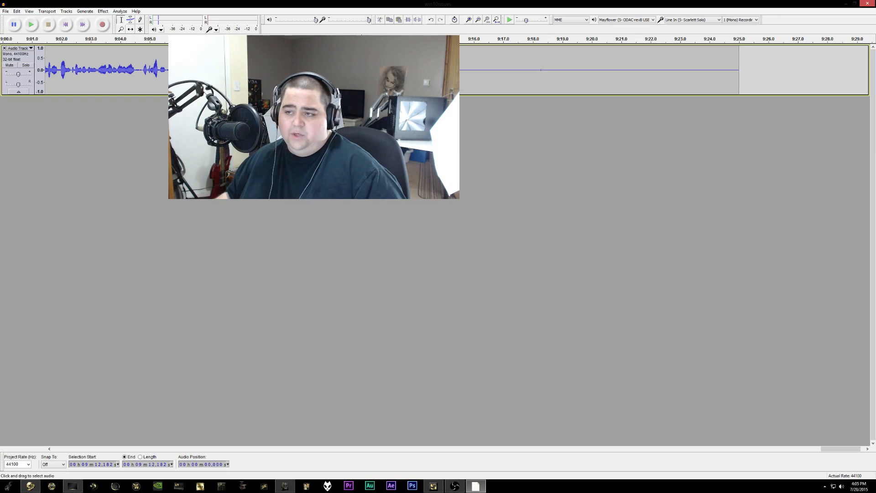
key("ctrl+a")
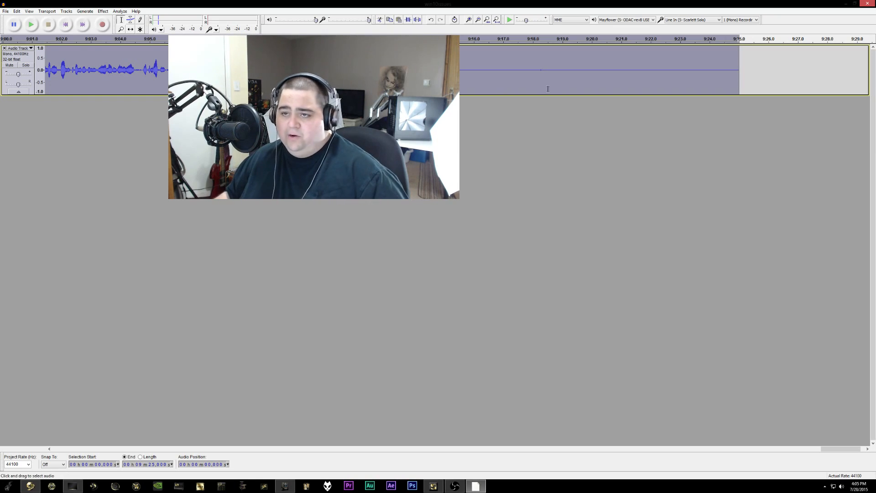
left_click(104, 11)
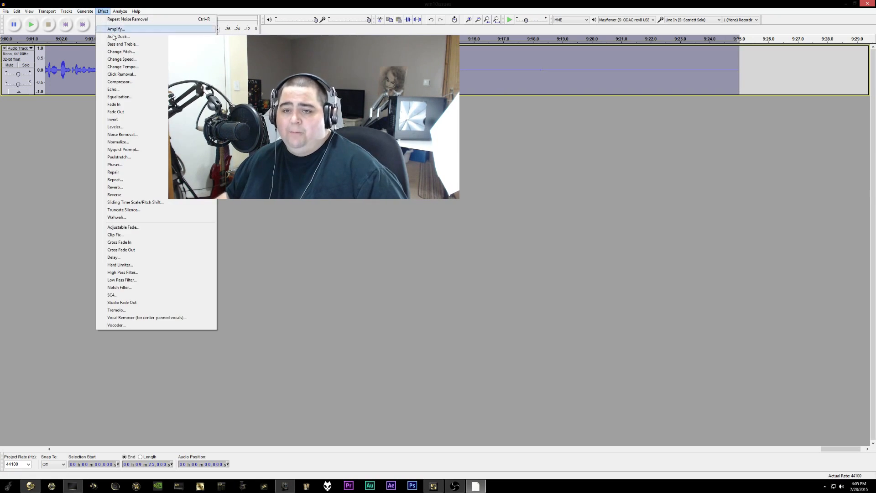
left_click(134, 135)
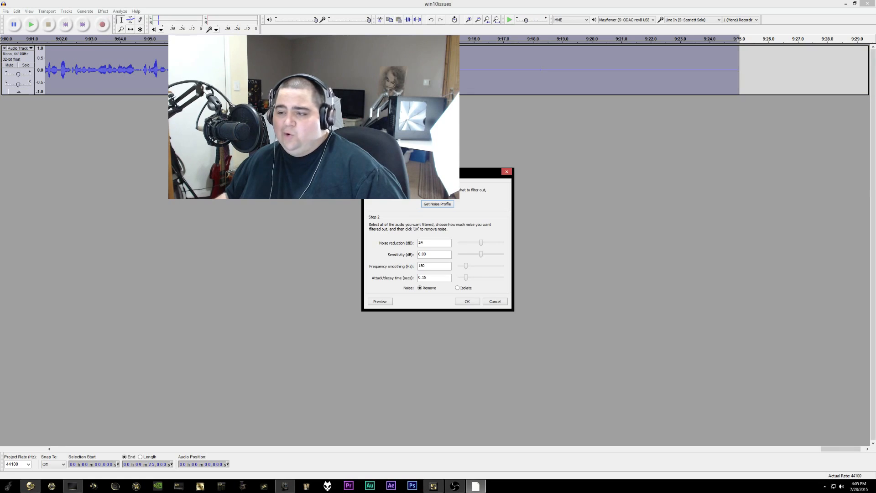
left_click(468, 301)
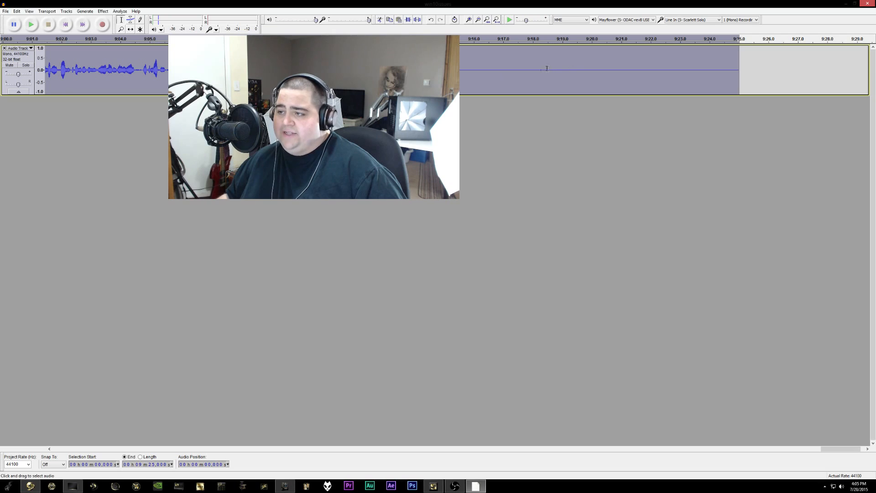
- Play the silent section from about 9:19.4 to check the noise removal, and stop playback
left_click(573, 70)
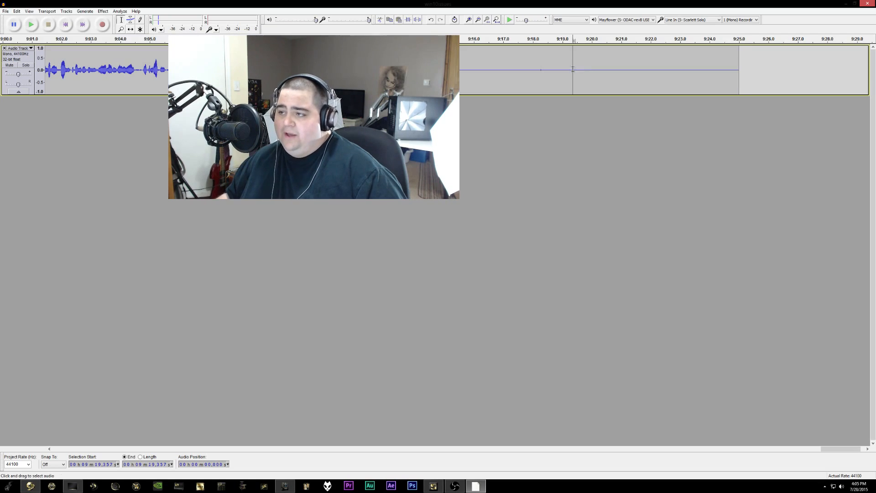
left_click(31, 28)
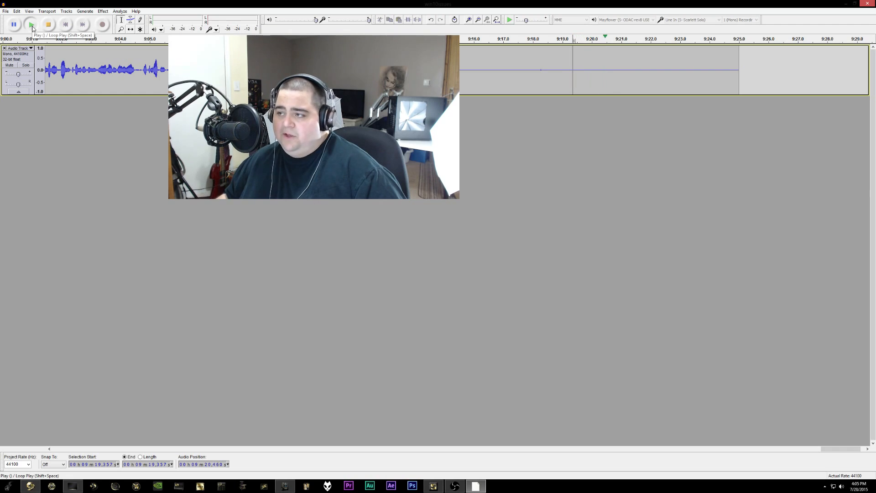
left_click(48, 24)
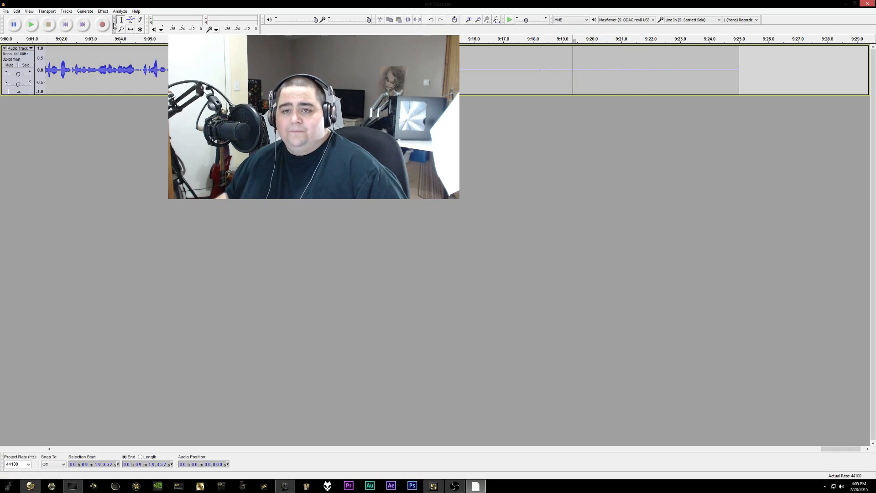
- Normalize the entire track to a maximum amplitude of -1.0 dB with DC offset removal enabled
left_click(69, 26)
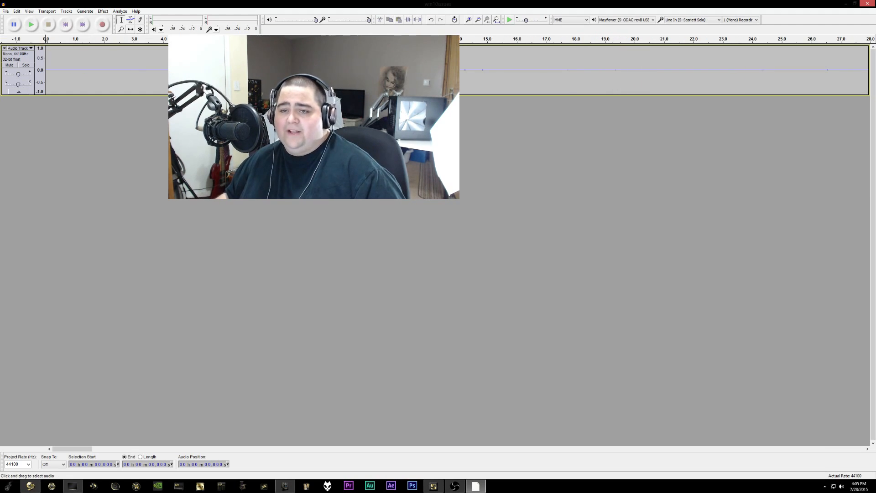
scroll(168, 70, "down", 3, "ctrl")
scroll(119, 94, "down", 2, "ctrl")
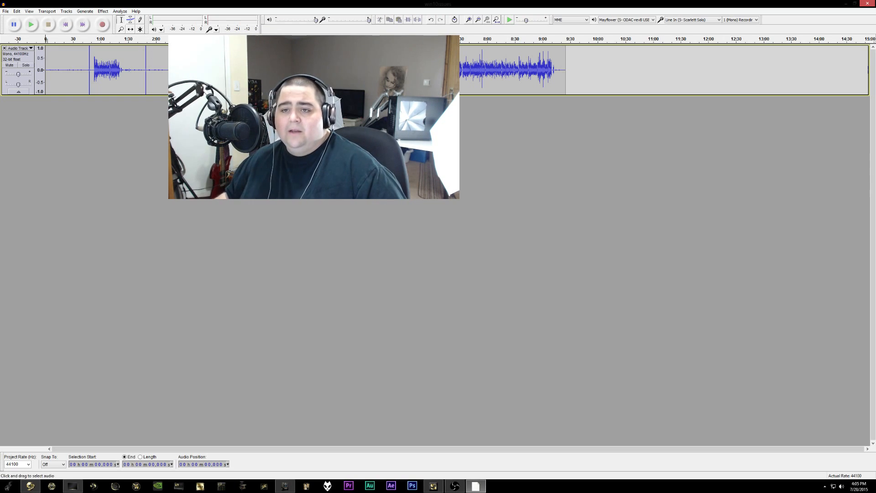
key("ctrl+a")
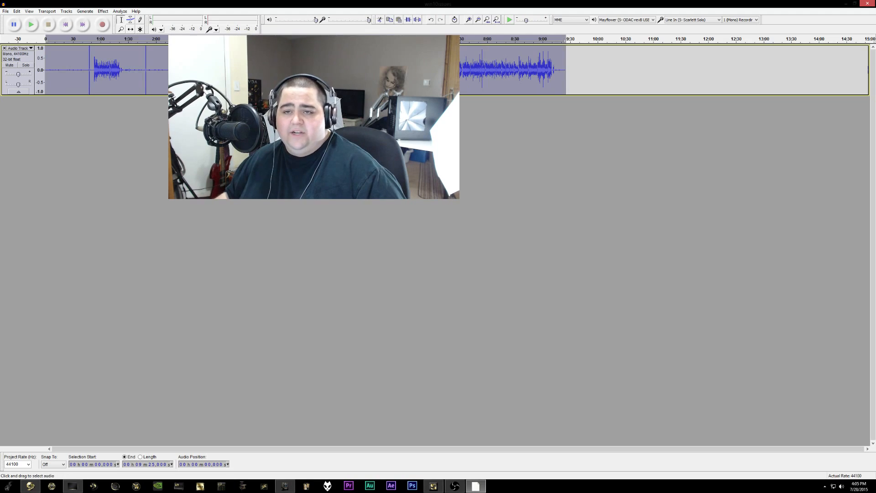
left_click(103, 11)
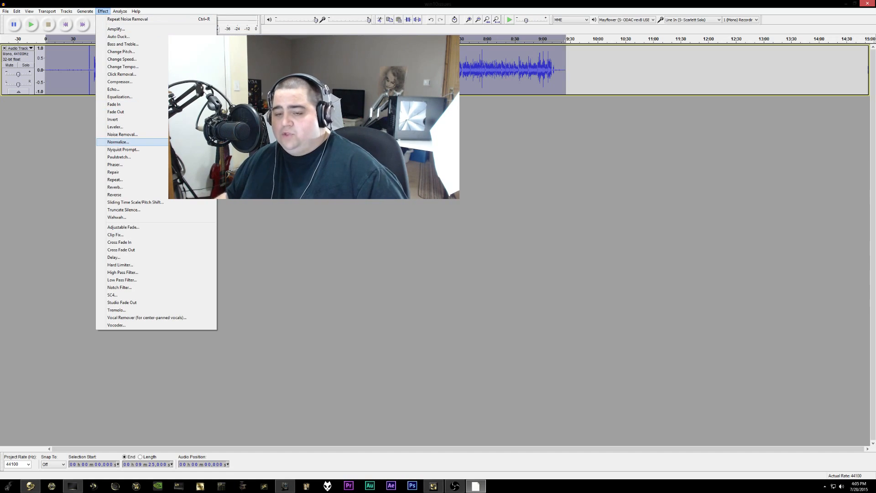
left_click(118, 142)
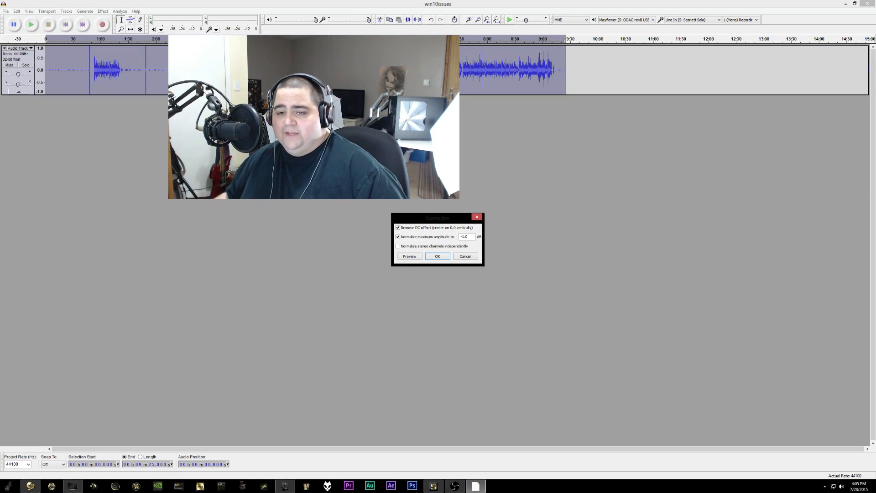
left_click(438, 255)
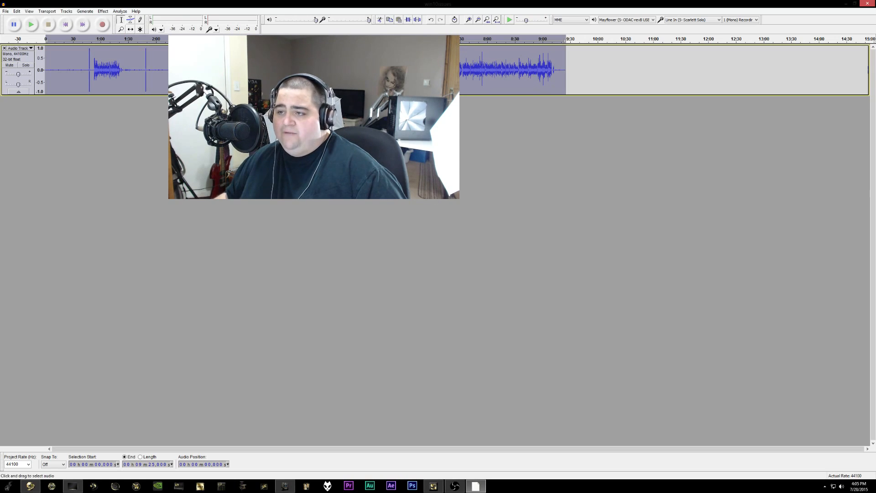
- Apply Equalization with the Bass Boost curve to the entire voice track
left_click(103, 11)
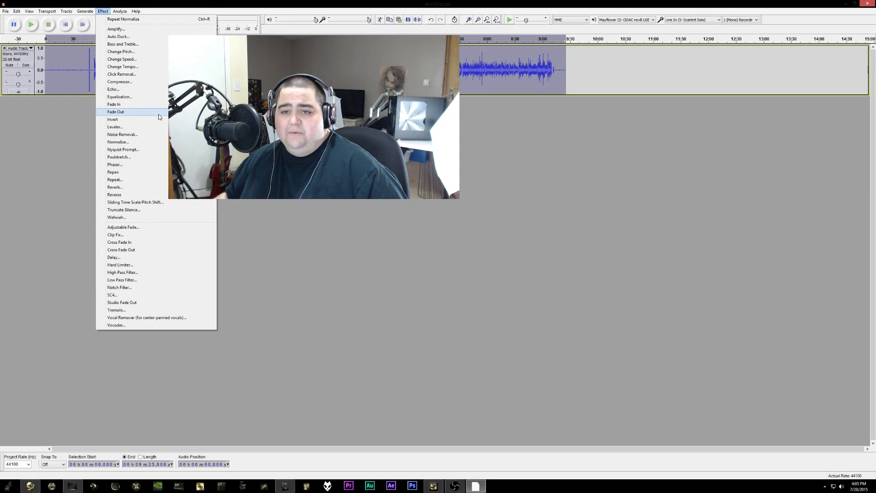
left_click(165, 98)
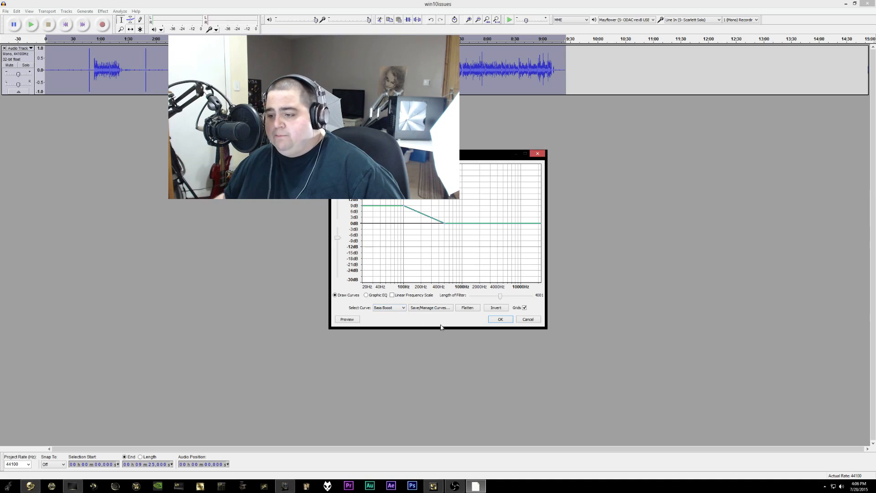
left_click(500, 319)
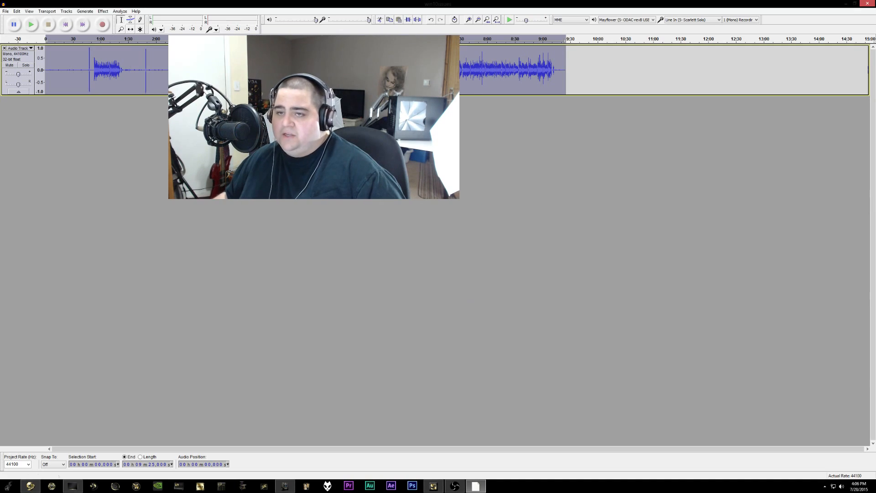
- Normalize the entire track again after the equalization, with DC offset removal
left_click(103, 11)
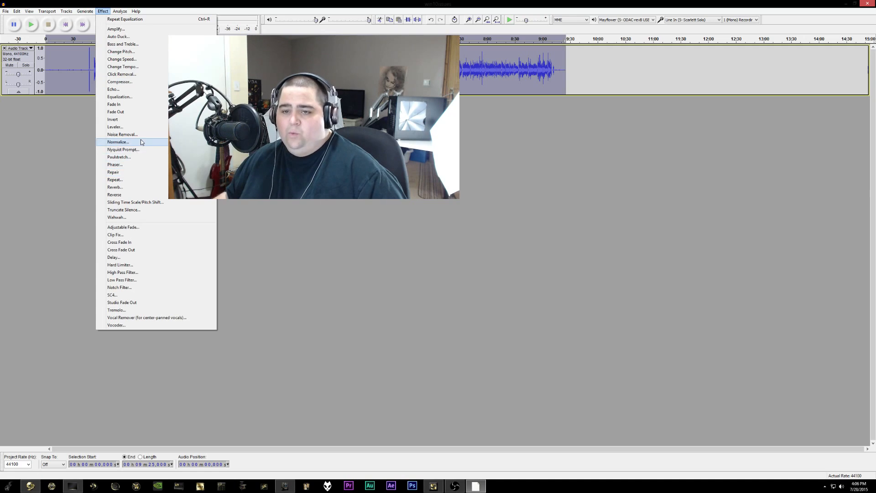
left_click(118, 141)
left_click(433, 257)
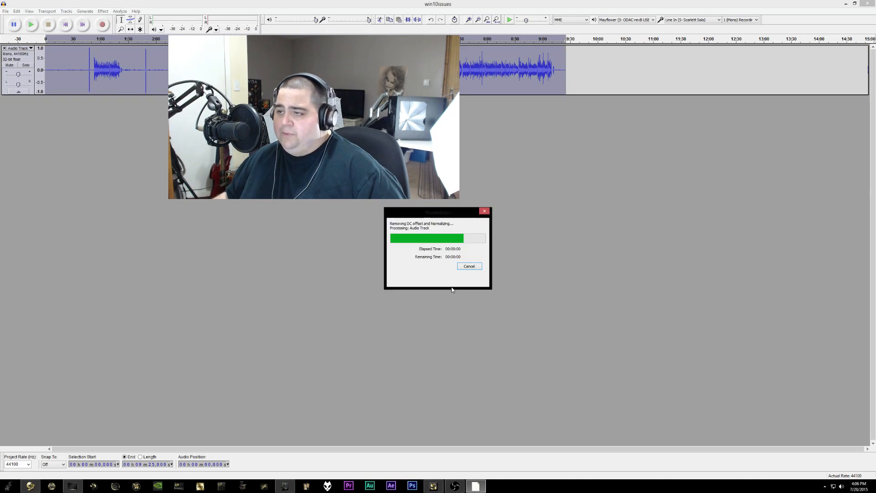
- Apply the Compressor with -18 dB threshold, -40 dB noise floor, 2:1 ratio, 0.2 s attack, 1.0 s release and make-up gain enabled
left_click(109, 11)
left_click(110, 11)
left_click(110, 11)
left_click(120, 82)
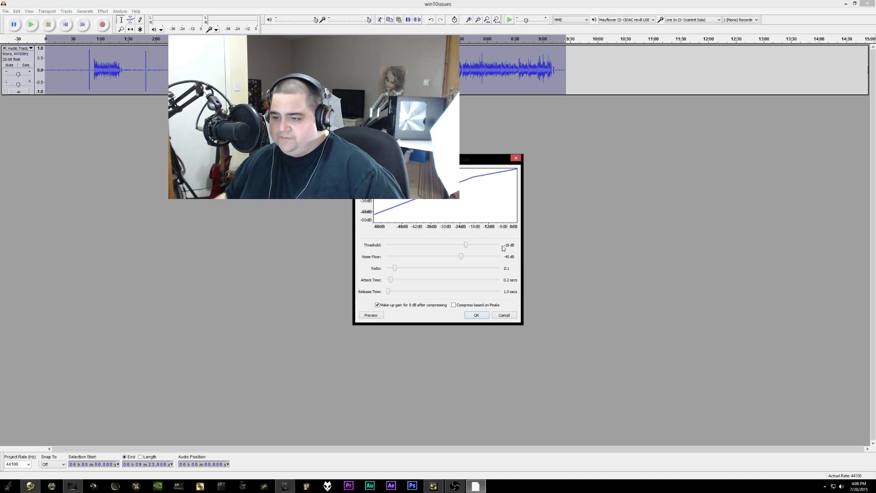
left_click(476, 316)
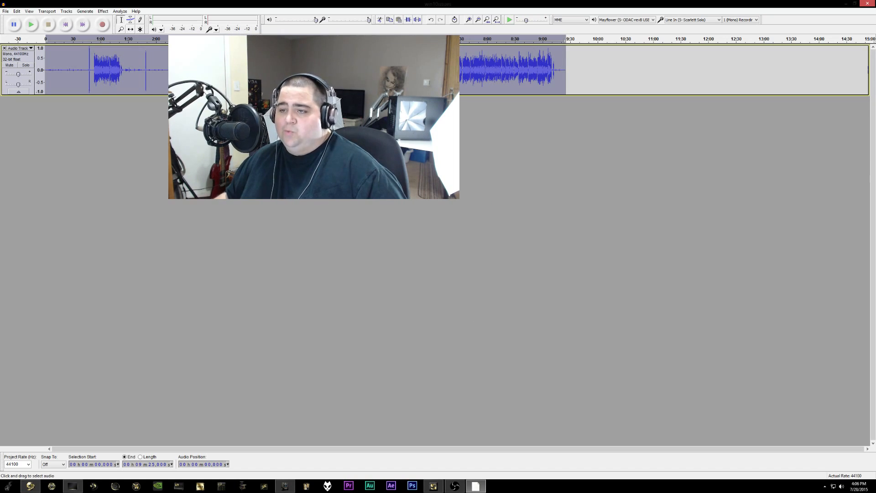
- Apply the Hard Limiter to the entire track with a dB limit of -4 and a wet level of 1.0
left_click(103, 11)
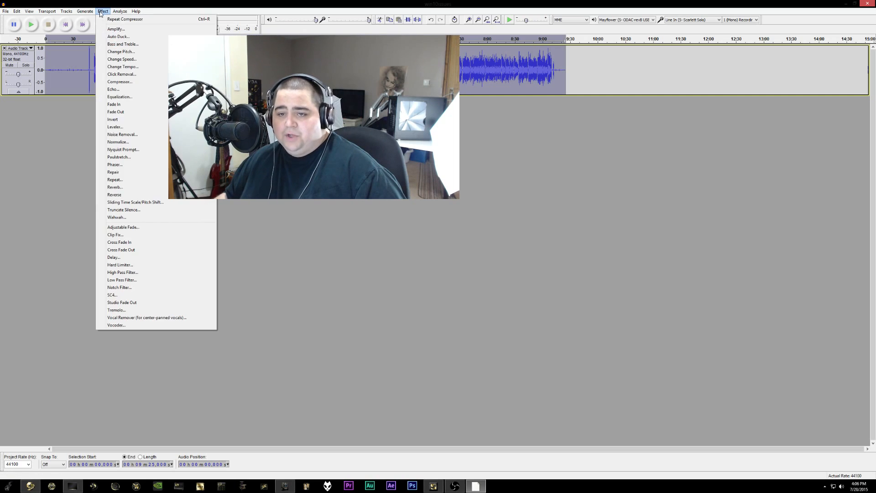
left_click(141, 264)
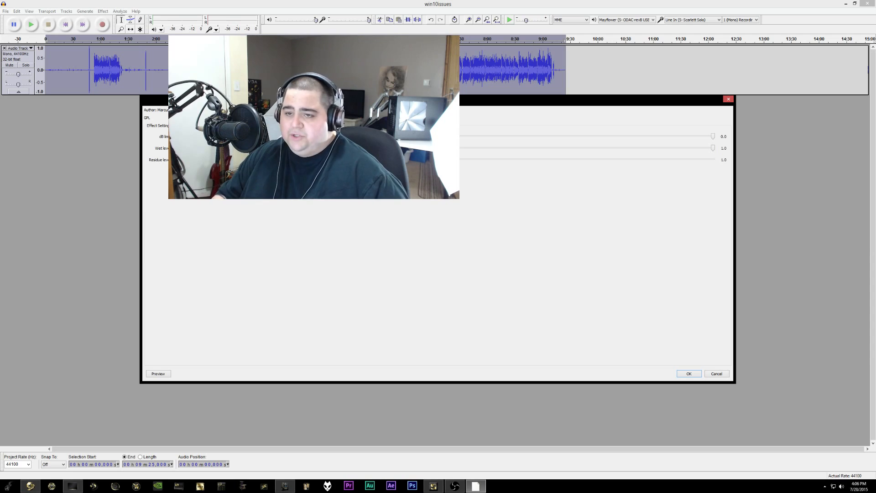
type("-4")
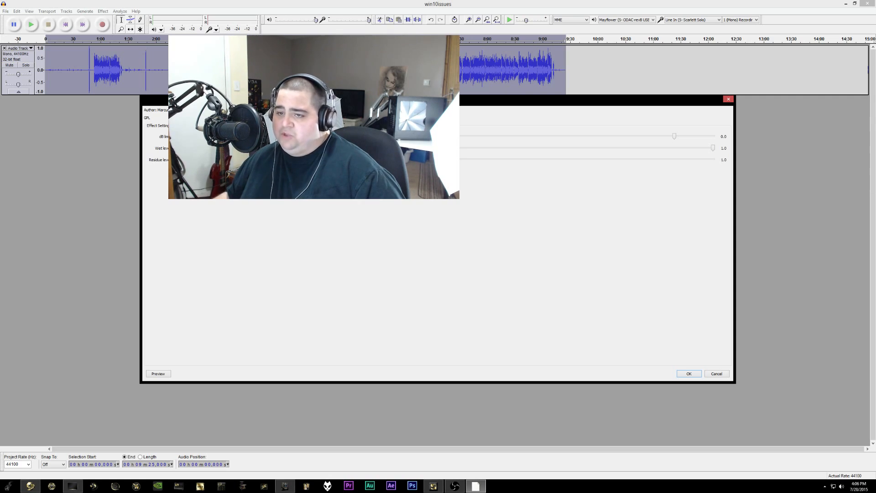
left_click(690, 374)
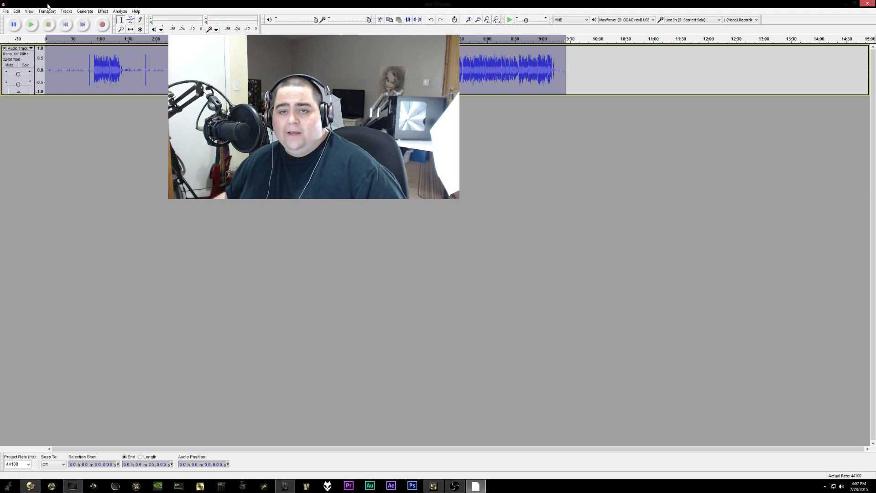
- Export the track as win10issues in WAV signed 16-bit PCM to the Vegas Working folder, and close Audacity without saving changes
left_click(5, 11)
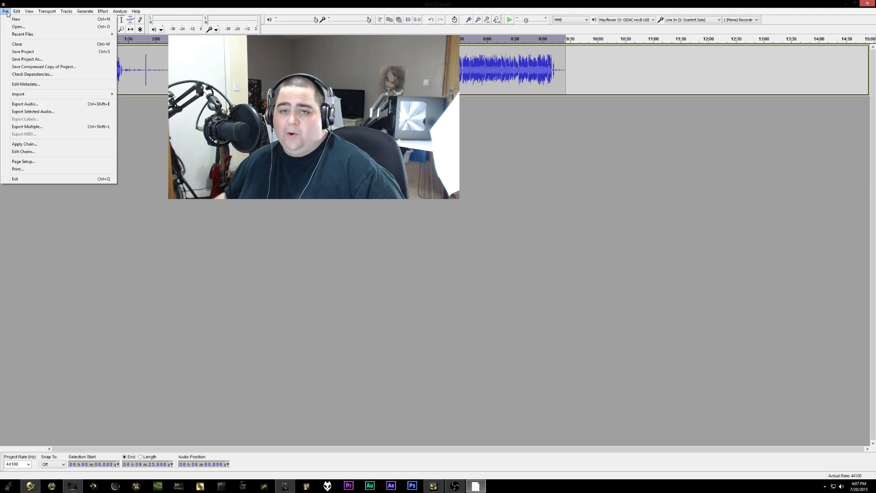
left_click(54, 104)
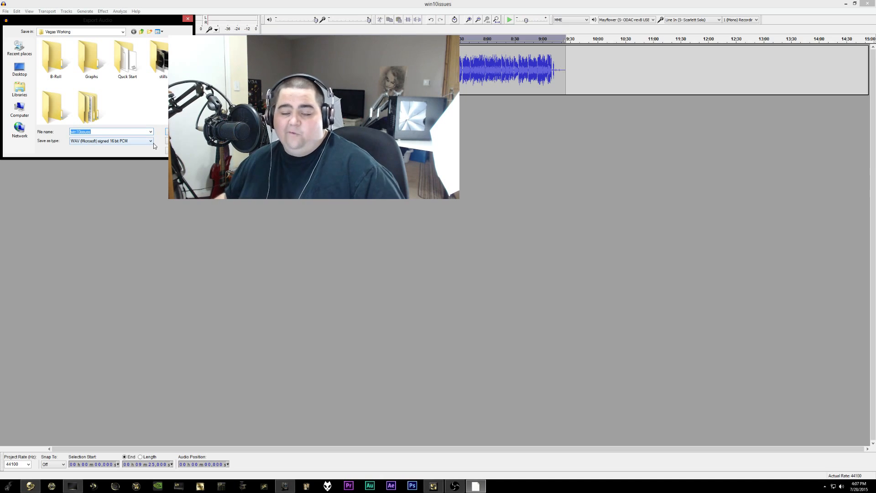
left_click(101, 131)
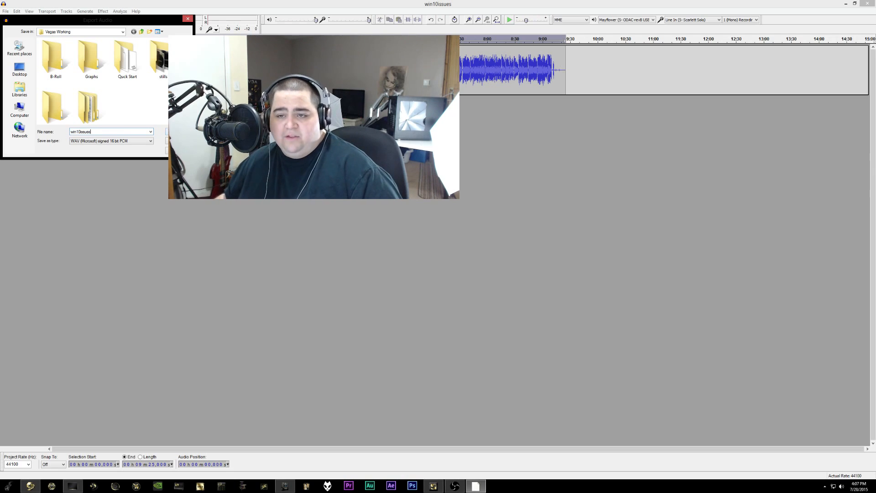
left_click(179, 132)
left_click(464, 281)
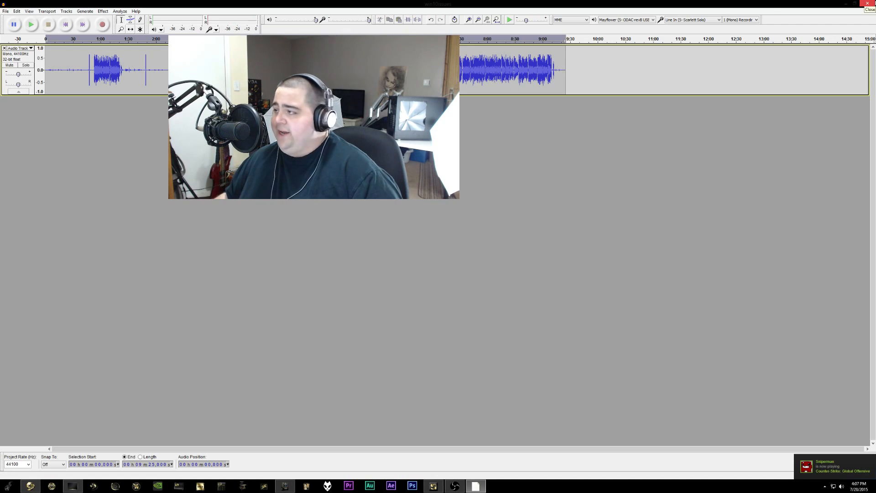
left_click(868, 3)
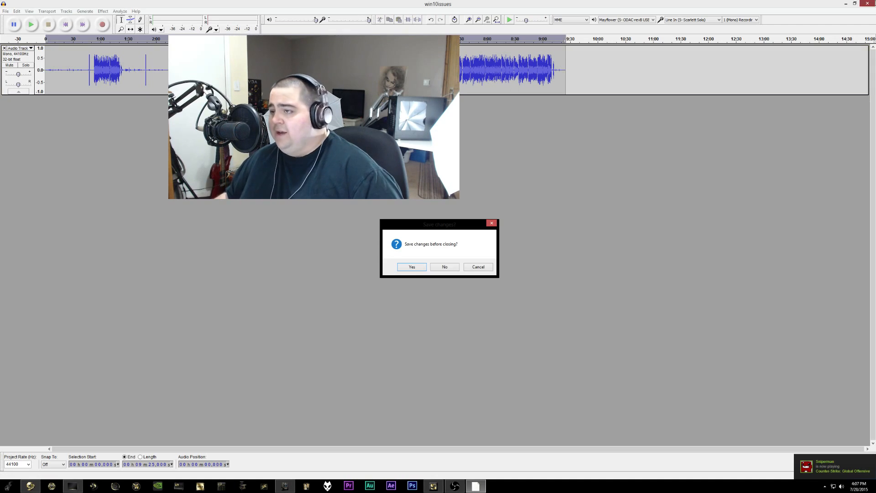
left_click(445, 267)
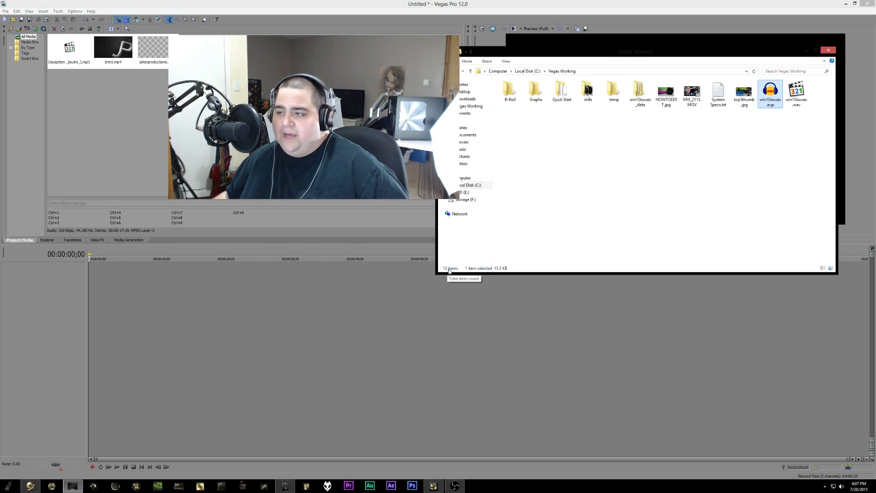
- Add win10issues.wav from the Vegas Working folder to the Vegas Pro project media, and move the folder window out of the way
left_click(794, 100)
left_click_drag(797, 99, 410, 191)
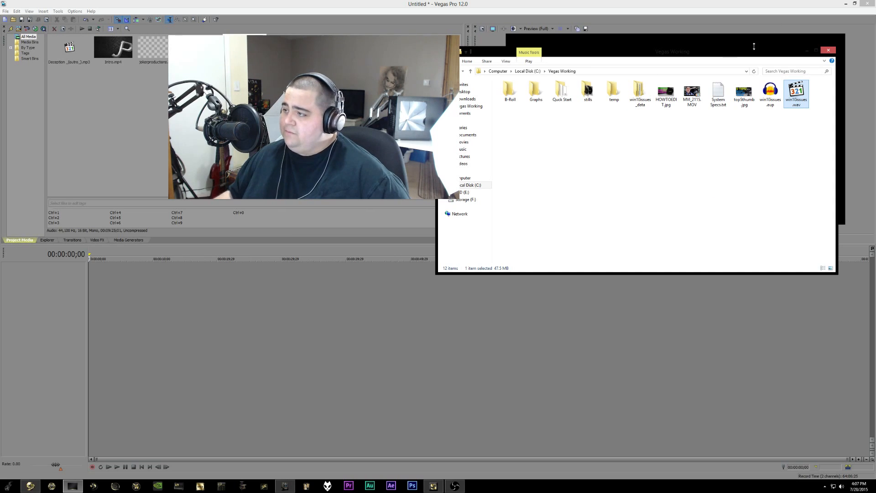
left_click_drag(758, 55, 0, 117)
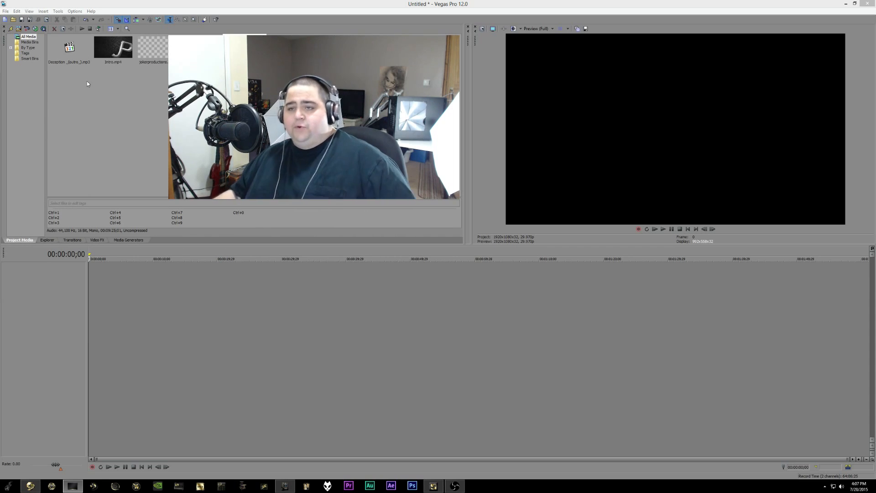
- Assemble the timeline with Intro.mp4 at the start, the camera footage directly after it, and the voice recording on a separate track below
left_click_drag(113, 55, 171, 291)
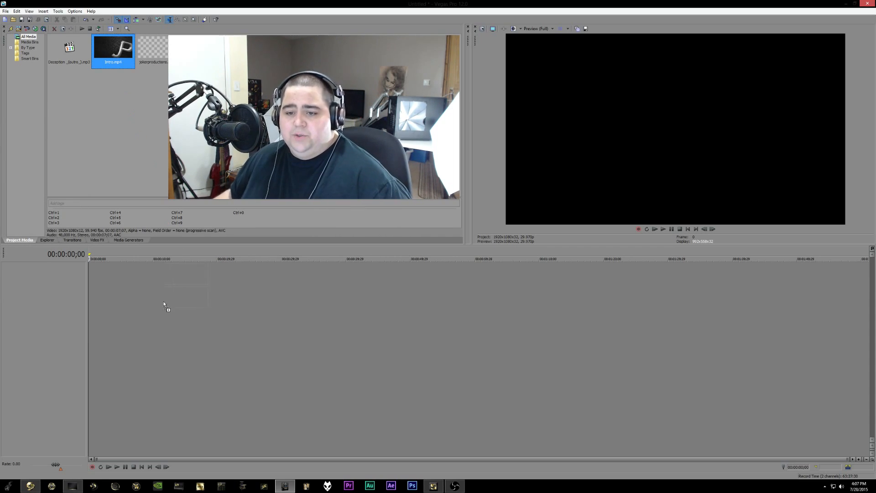
left_click_drag(79, 332, 89, 316)
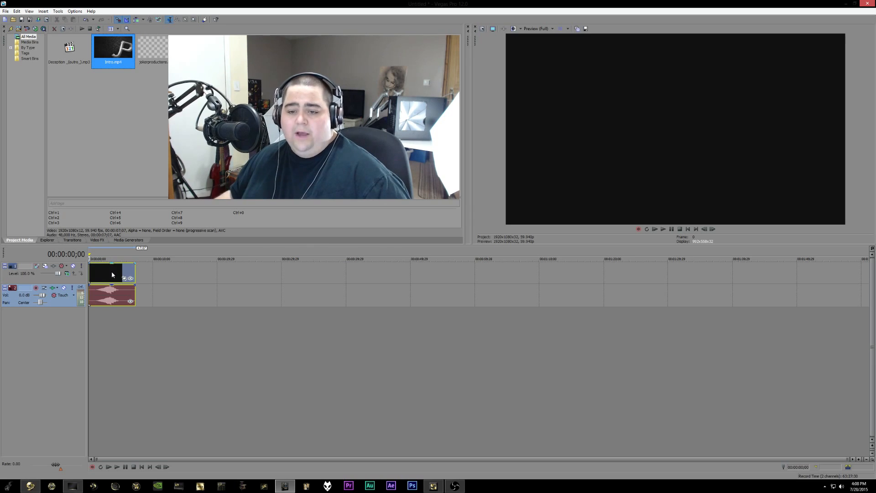
left_click(201, 50)
left_click_drag(195, 228, 138, 288)
scroll(139, 288, "down", 5)
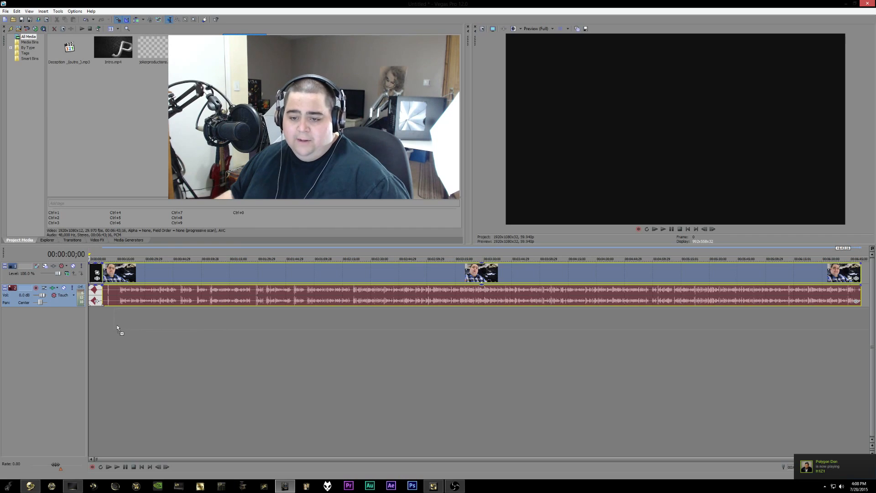
left_click_drag(109, 322, 106, 324)
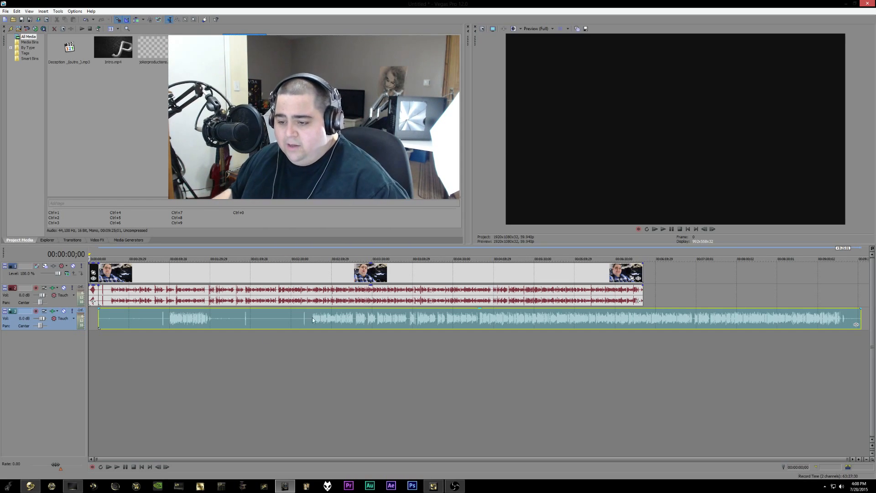
- Cut away the part of the voice recording before 00:02:37;11 and move the remainder to the start of the camera footage
left_click(300, 318)
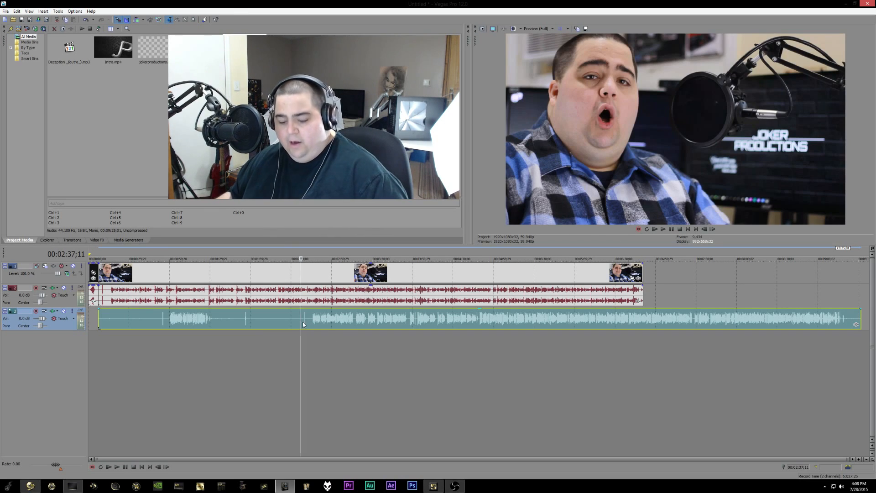
key("s")
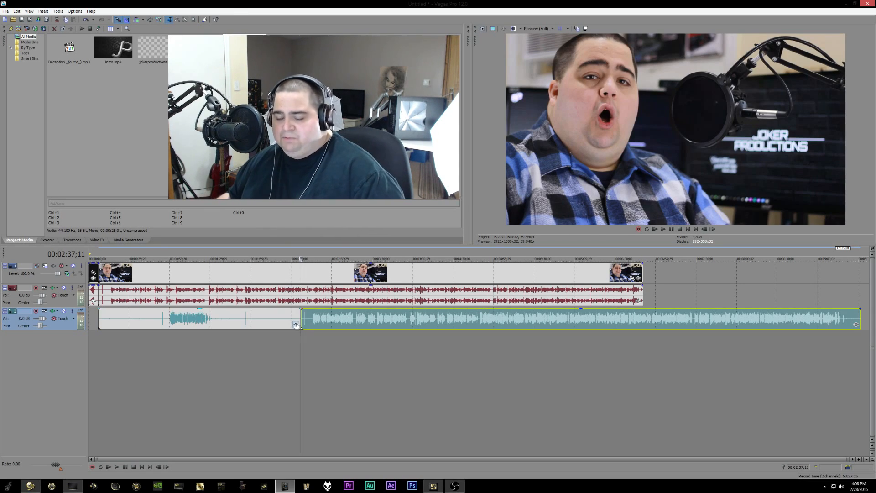
left_click(253, 316)
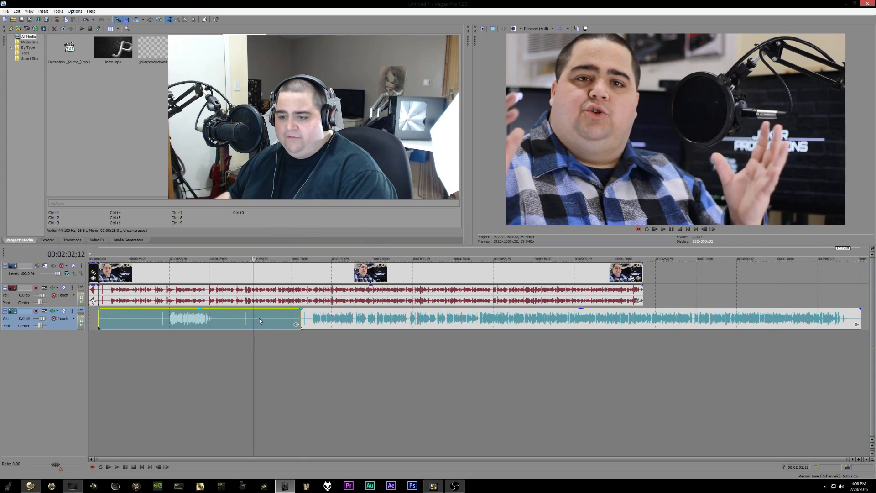
key("Delete")
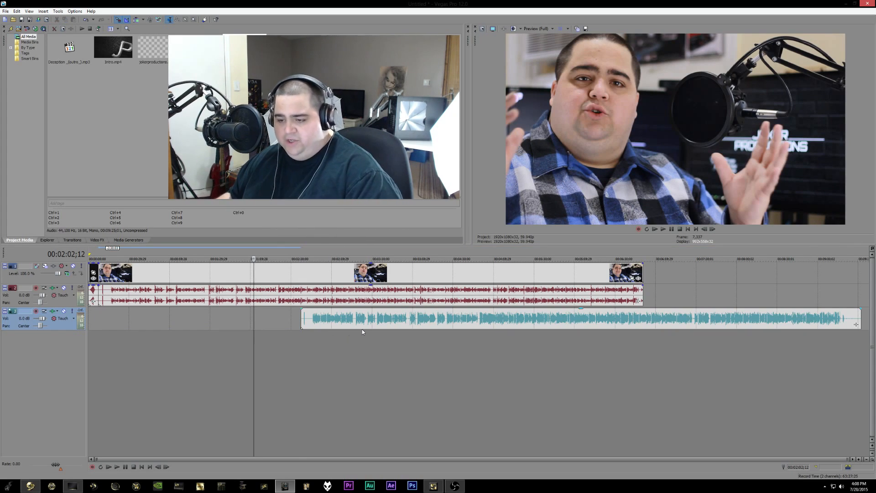
left_click_drag(355, 325, 144, 311)
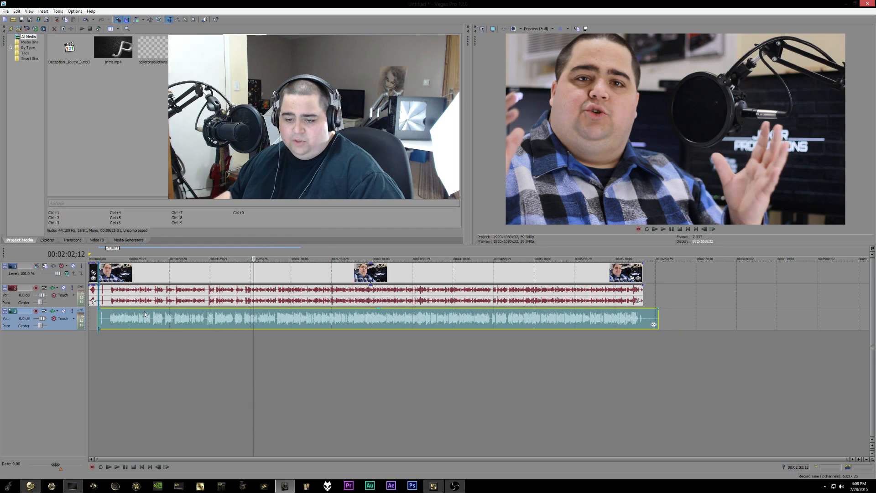
- Shift the voice recording so its two clap peaks line up with the camera audio's clap peaks just after 00:00:10;11
left_click(104, 302)
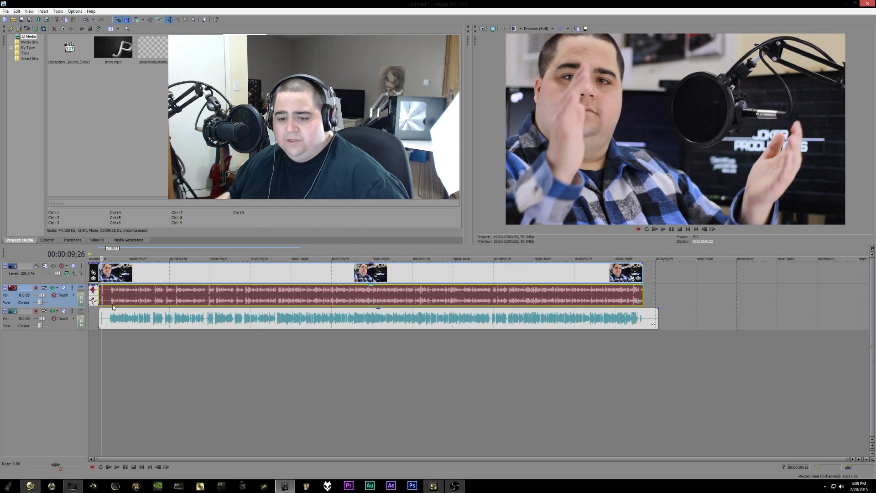
left_click(142, 300)
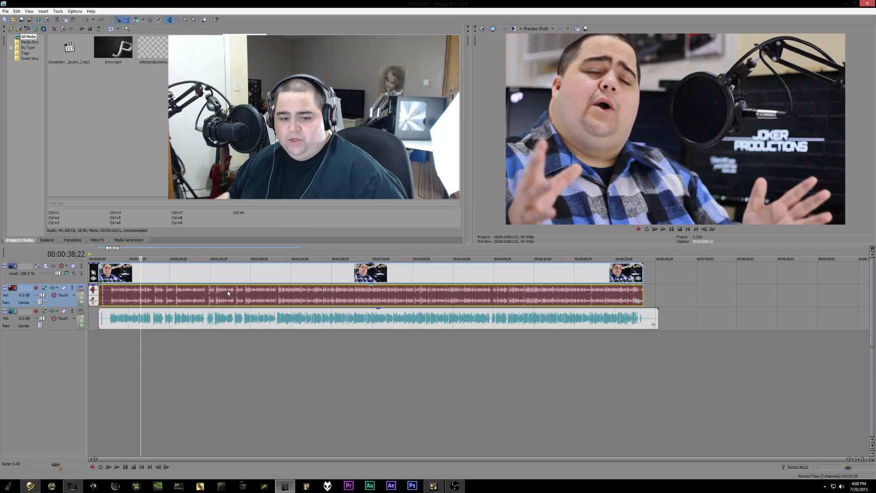
scroll(229, 294, "up", 4)
scroll(231, 292, "down", 3)
scroll(231, 292, "up", 2)
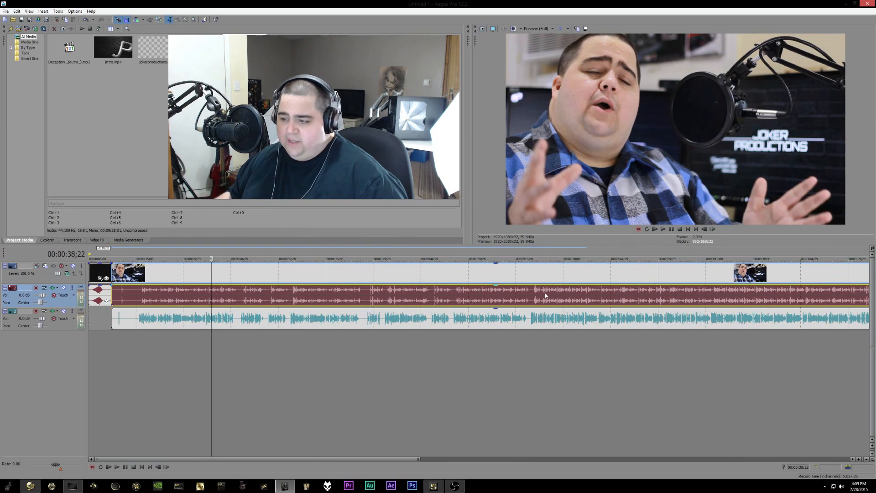
left_click(562, 275)
scroll(560, 273, "down", 5)
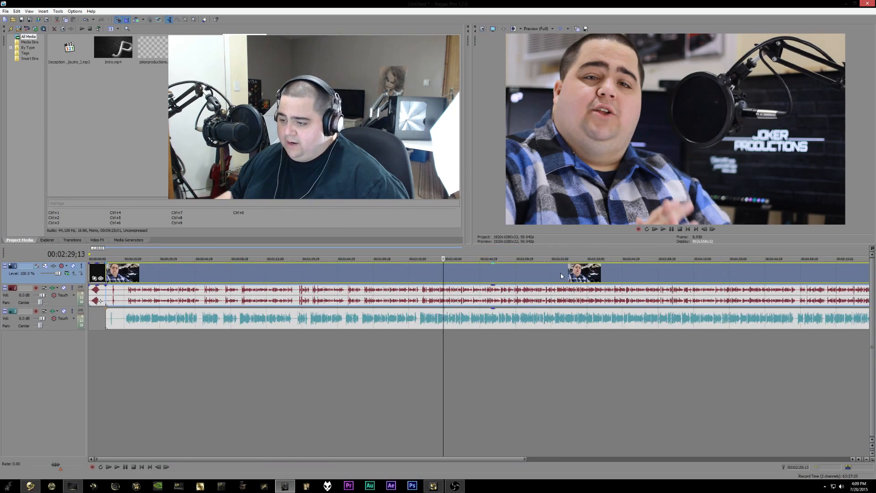
left_click(101, 274)
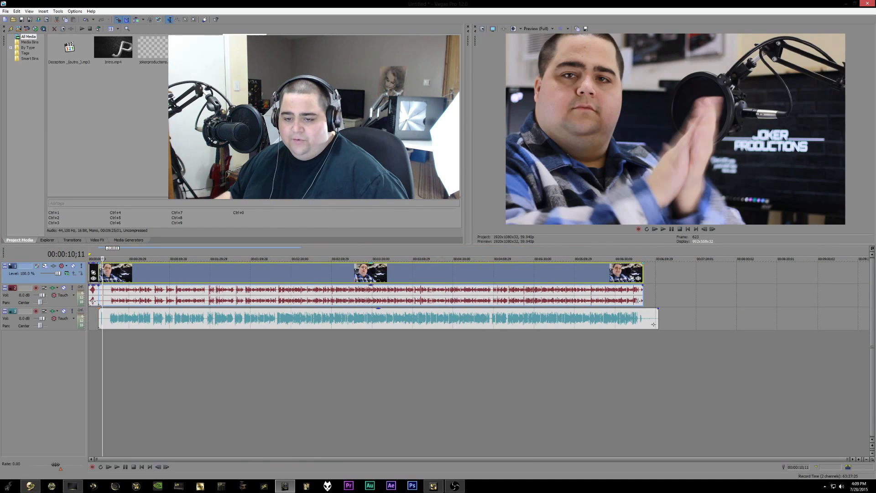
scroll(106, 274, "up", 1)
scroll(106, 274, "up", 5)
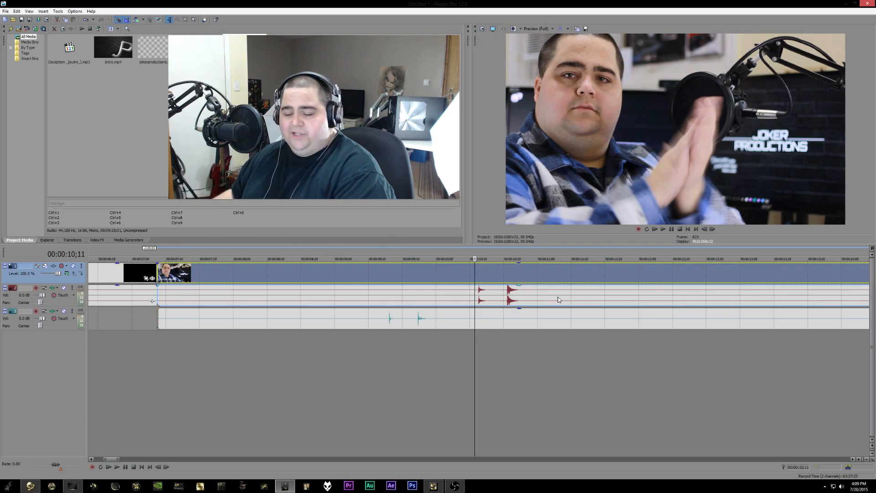
left_click_drag(401, 326, 486, 311)
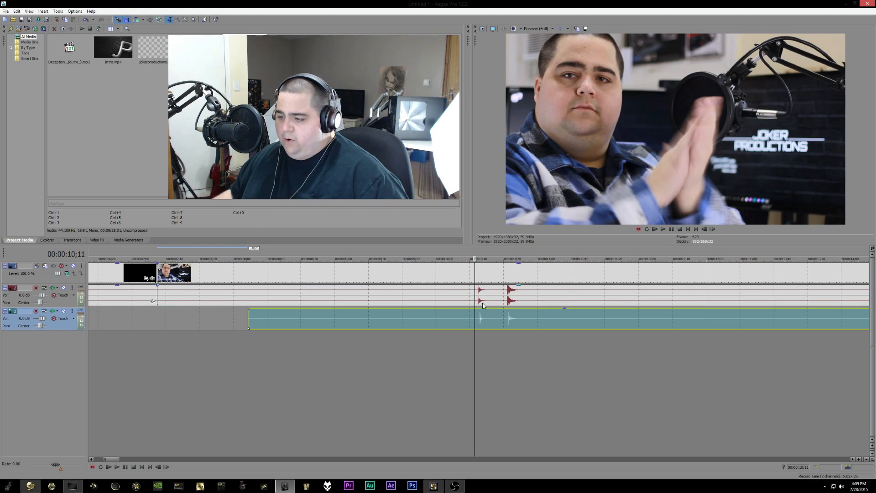
- Fine-tune the voice recording's position so its clap waveform matches the camera audio's clap at 00:00:10;12, and play back the result
left_click(479, 303)
scroll(479, 303, "up", 10)
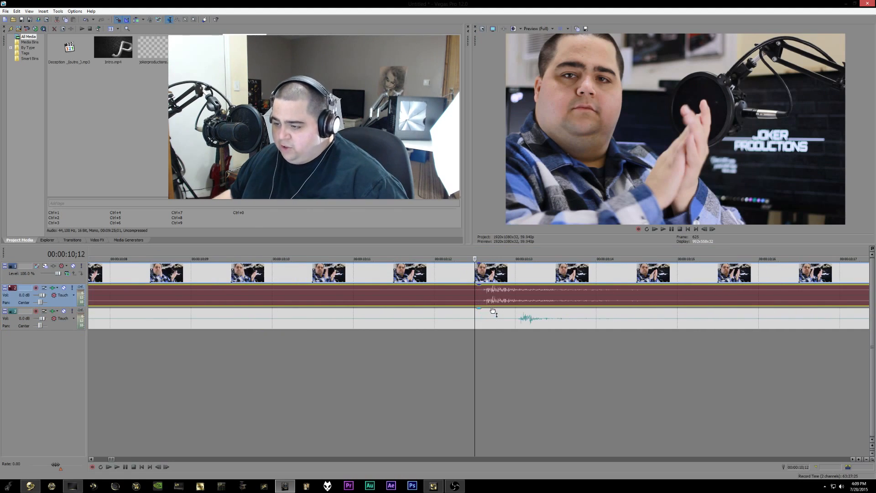
left_click_drag(547, 326, 517, 320)
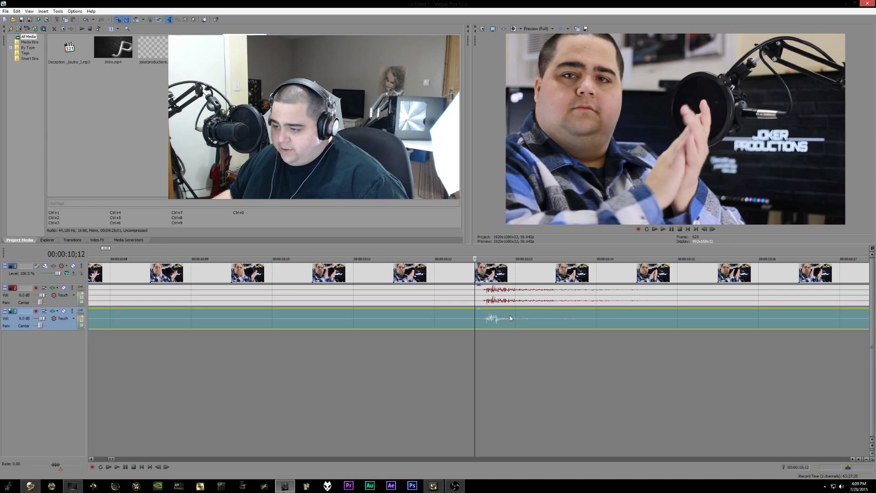
left_click(482, 301)
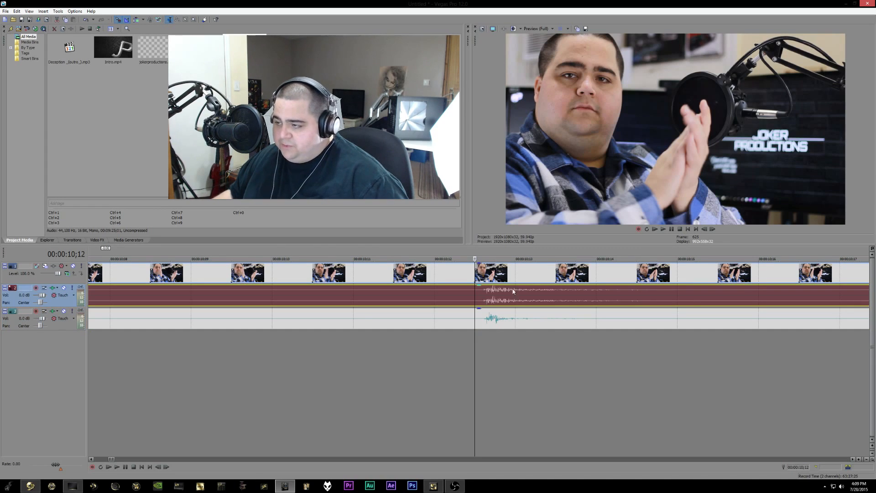
left_click(671, 230)
- Mute the voice track and listen to the camera audio alone from 00:00:17;01
scroll(594, 322, "down", 2)
scroll(595, 323, "down", 6)
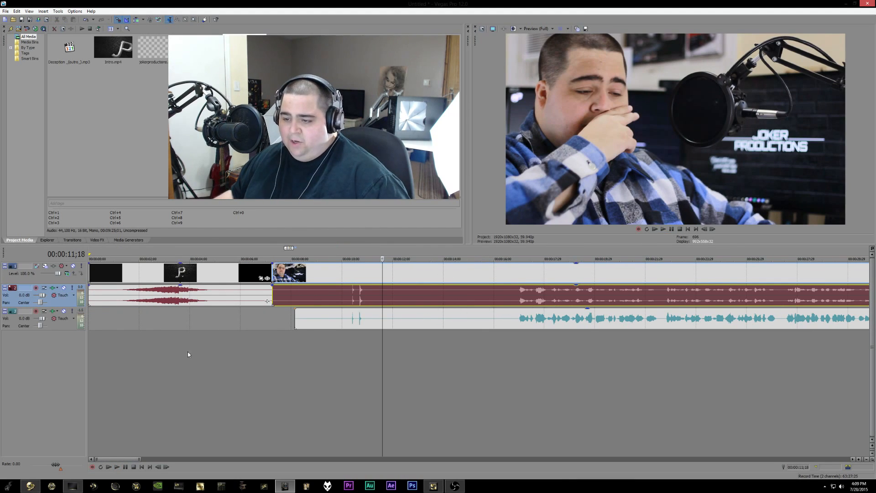
left_click(64, 311)
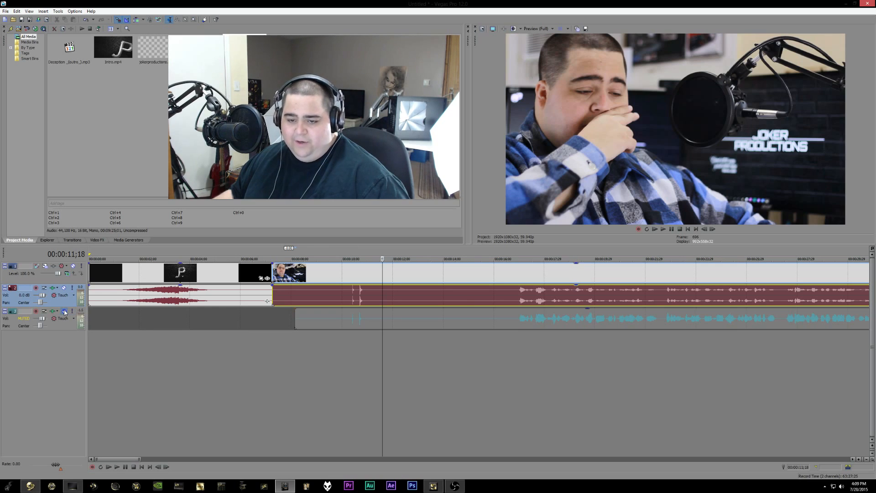
left_click(519, 293)
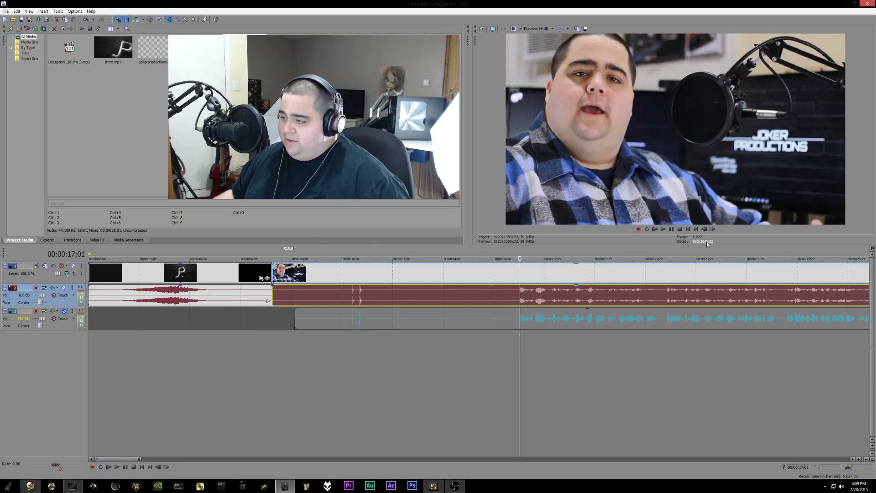
left_click(670, 231)
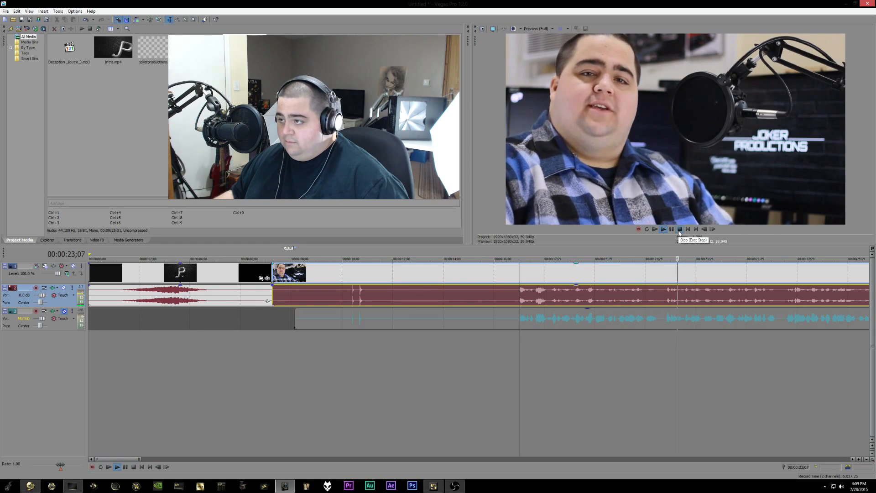
left_click(679, 230)
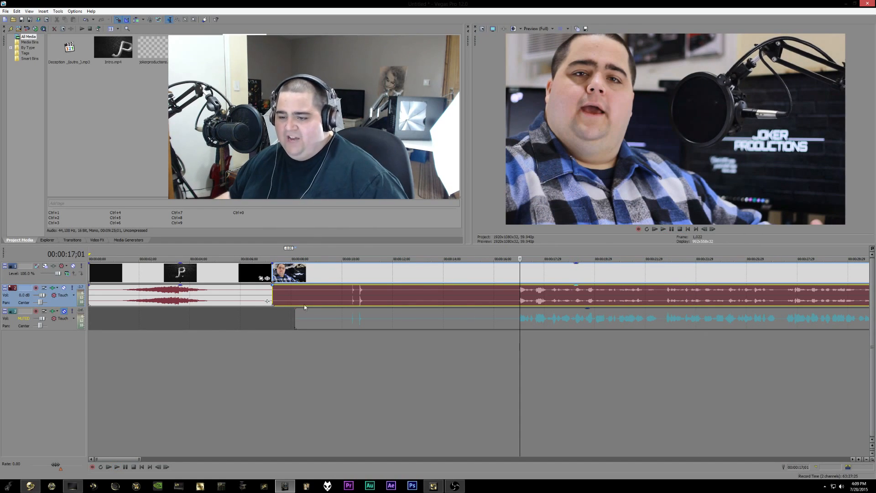
- Mute the camera audio track, unmute the voice track, and listen to the voice recording from 00:00:17;01
left_click(64, 288)
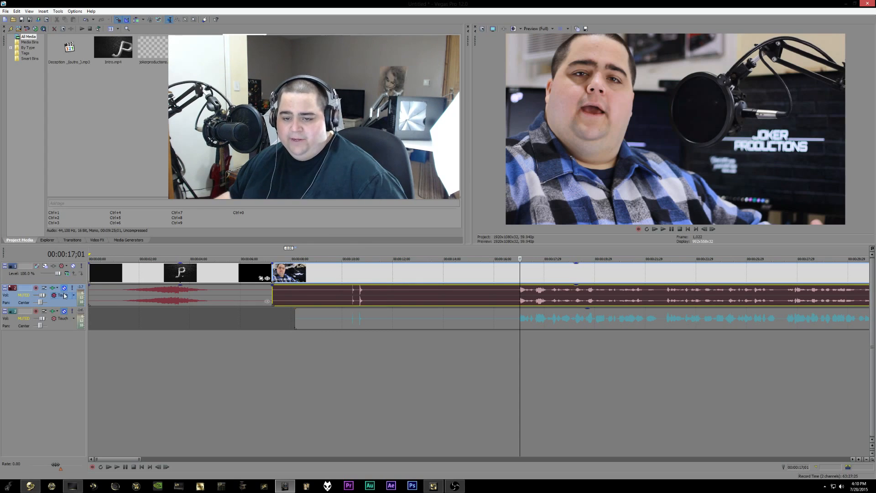
left_click(74, 266)
left_click(74, 266)
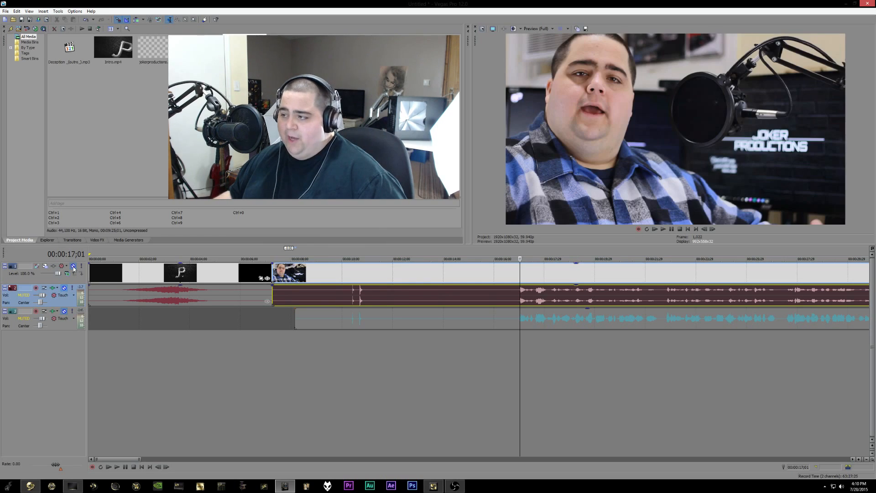
left_click(64, 311)
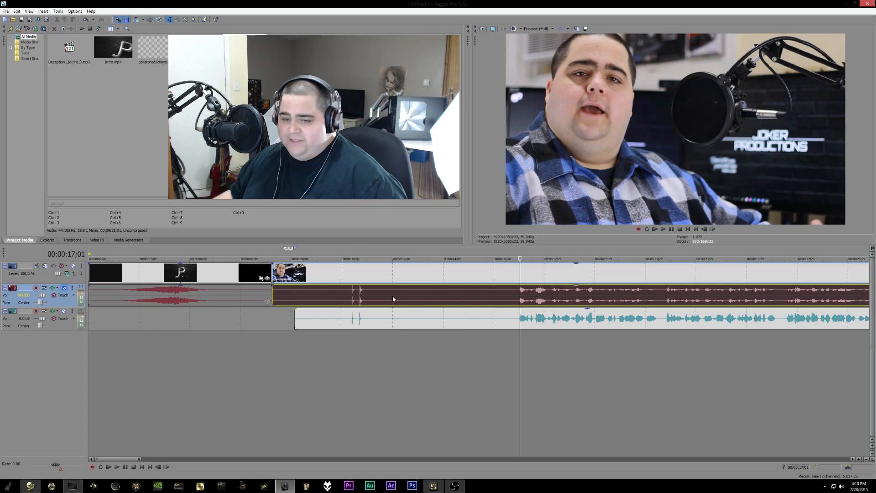
left_click(664, 228)
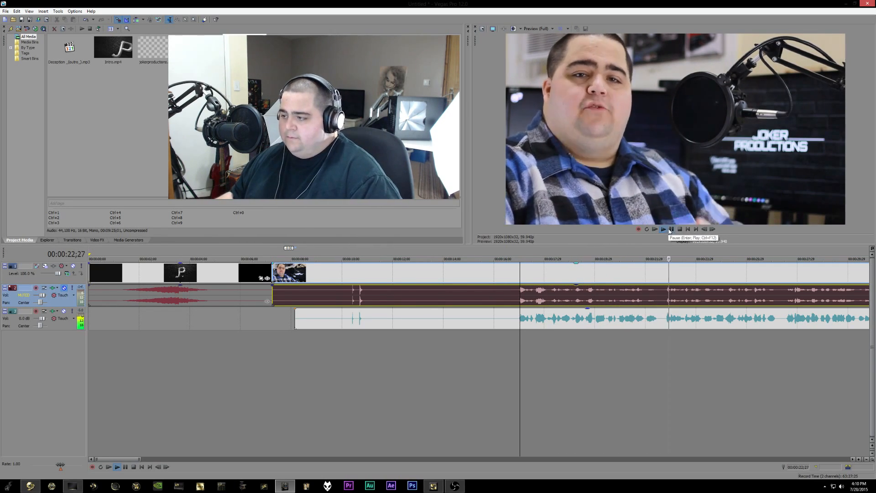
left_click(671, 229)
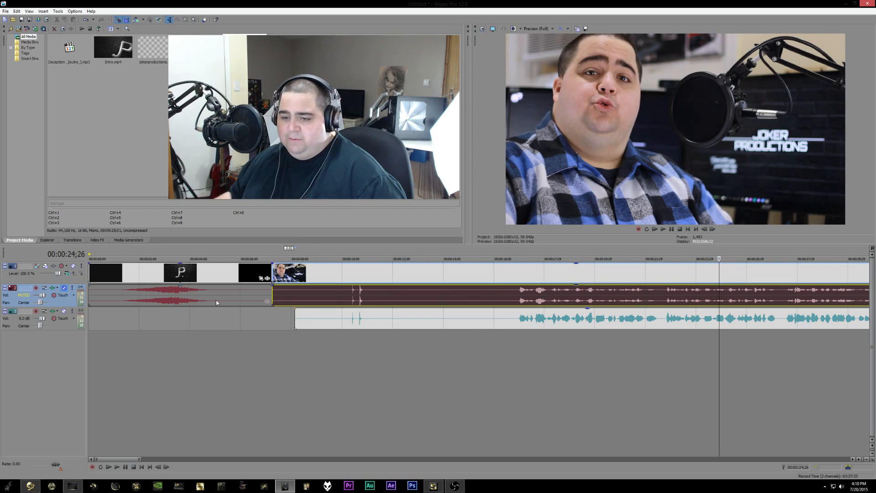
- Move the intro's audio onto the voice recording's track, and delete the track holding the camera audio
left_click(176, 296)
left_click_drag(176, 312, 177, 314)
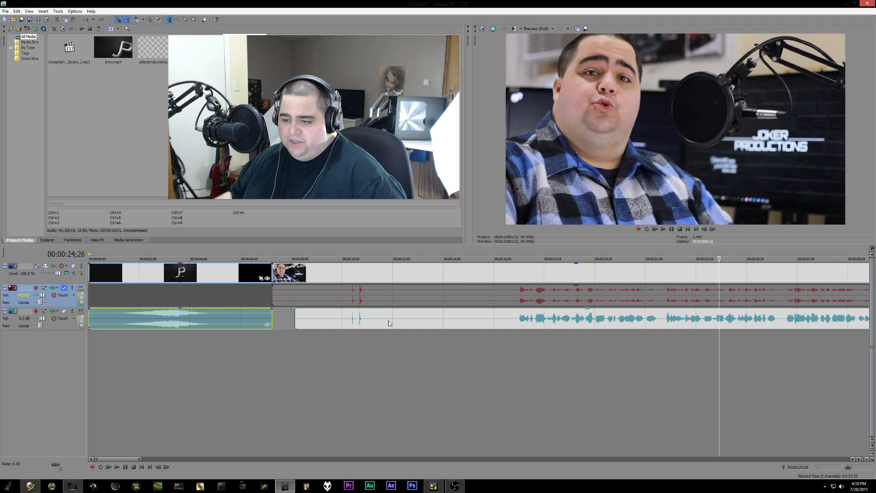
scroll(716, 299, "down", 2)
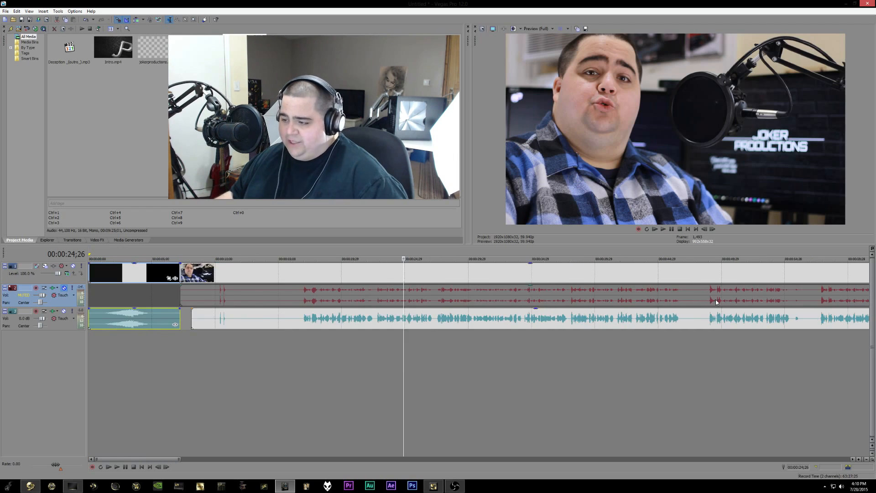
scroll(716, 300, "down", 4)
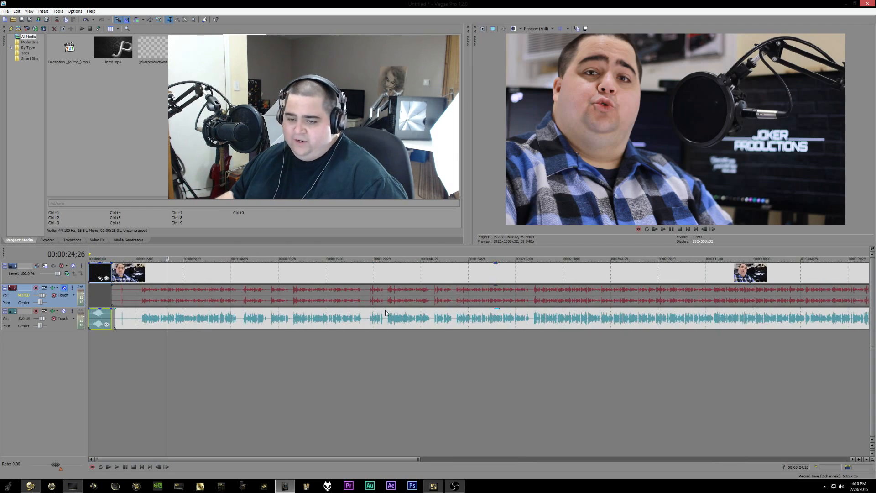
scroll(391, 314, "up", 6)
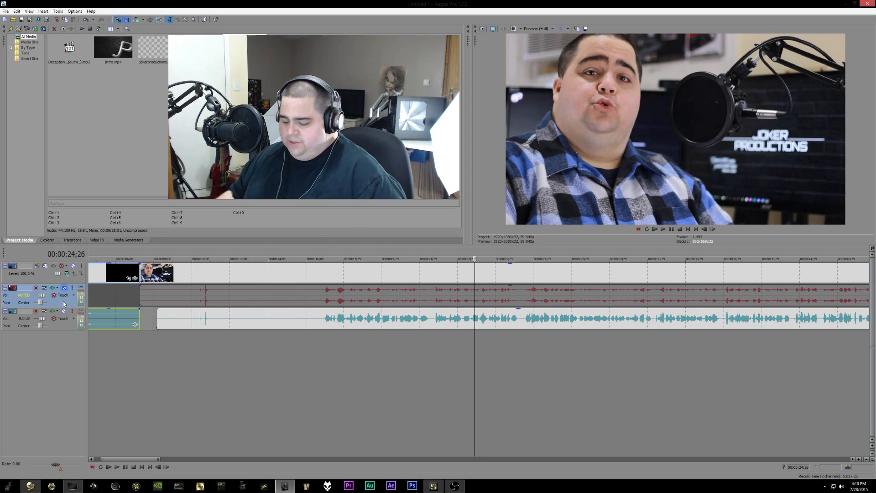
key("Delete")
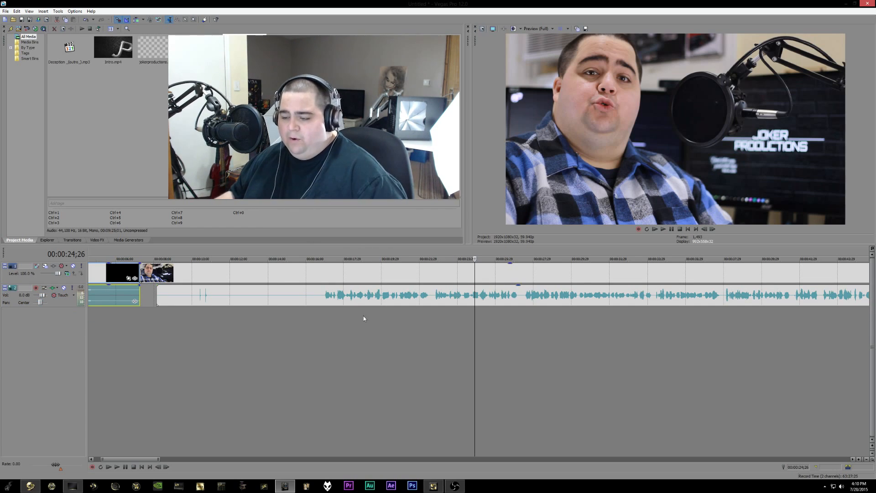
left_click(331, 276)
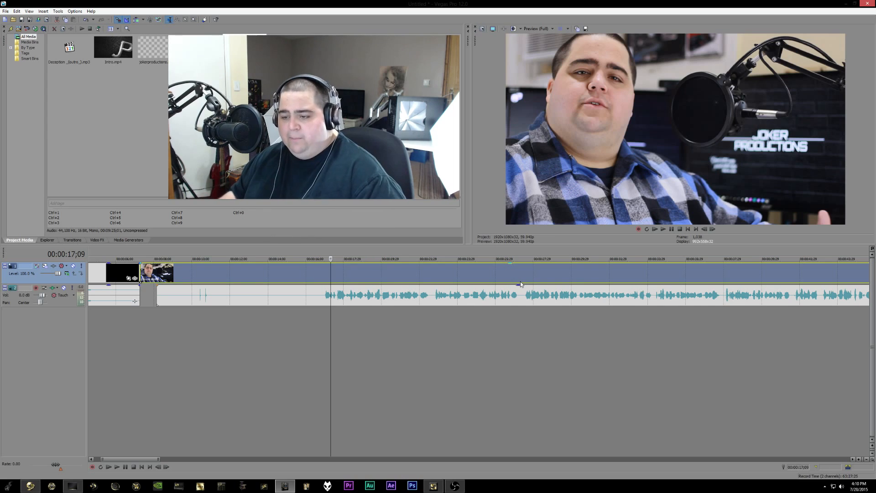
left_click(249, 279)
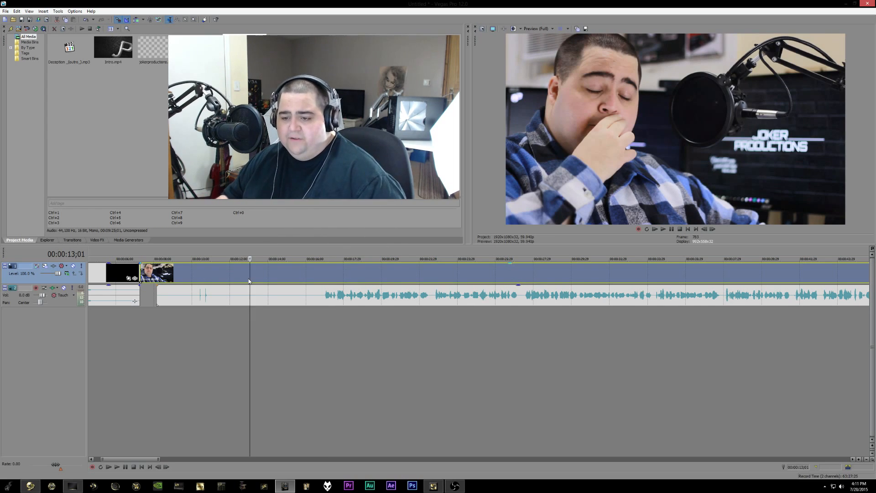
key("s")
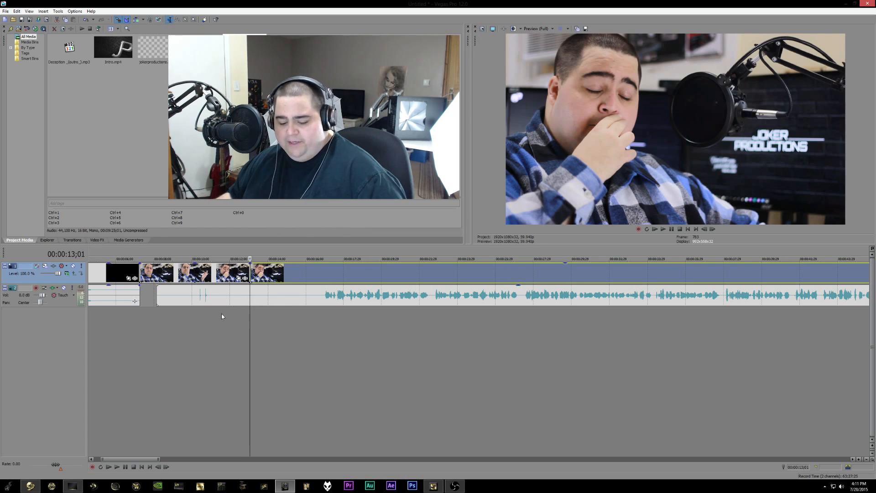
key("Delete")
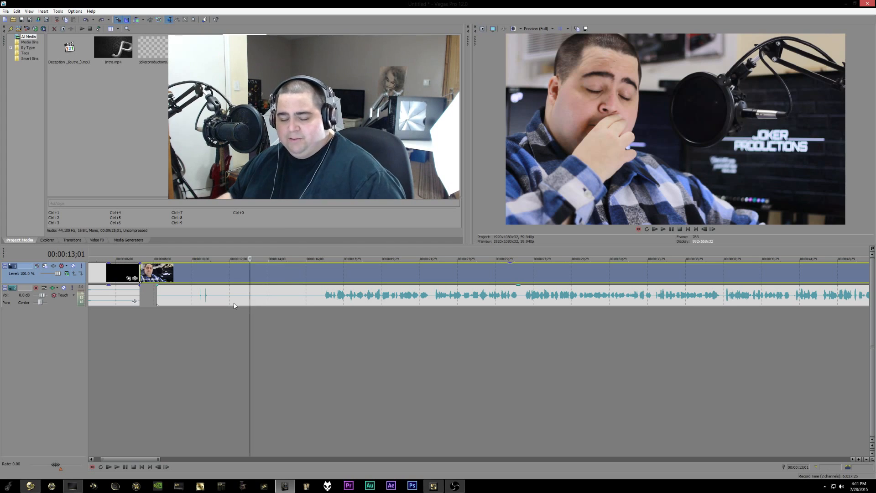
- Split the camera footage and voice recording together at 00:00:14;18 and delete both pieces between the intro and the split
left_click(323, 279)
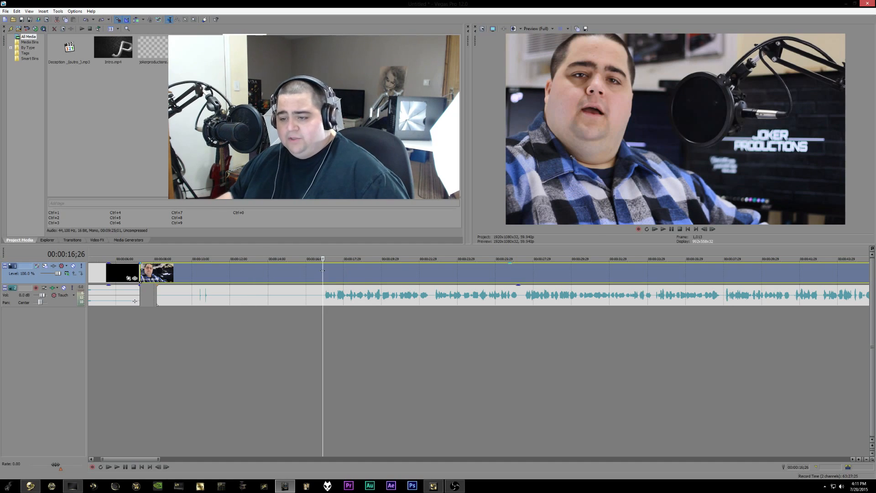
left_click(318, 297)
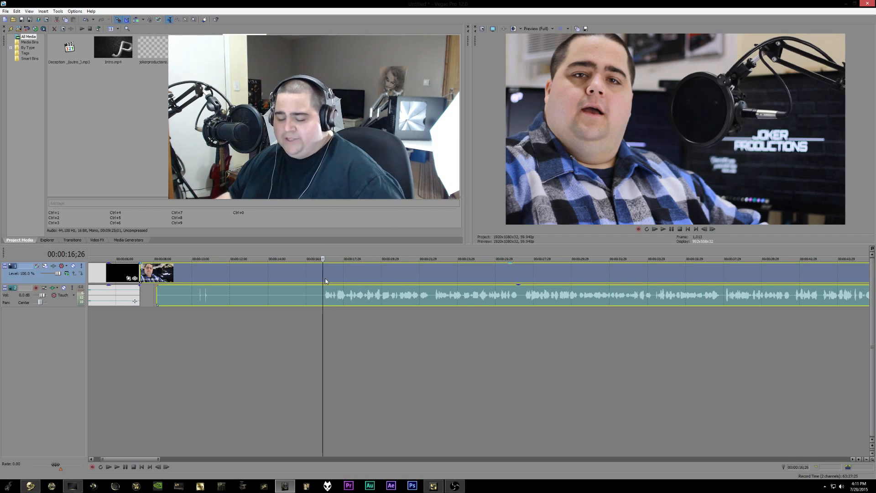
left_click(280, 274)
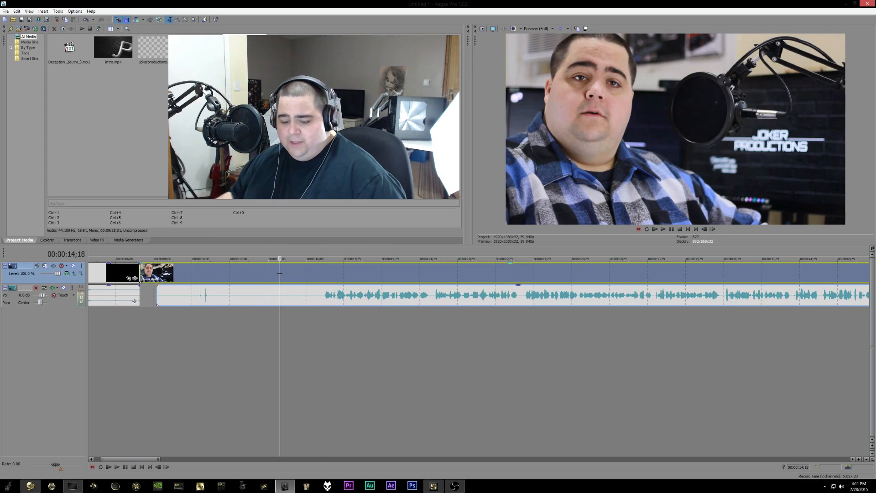
key("s")
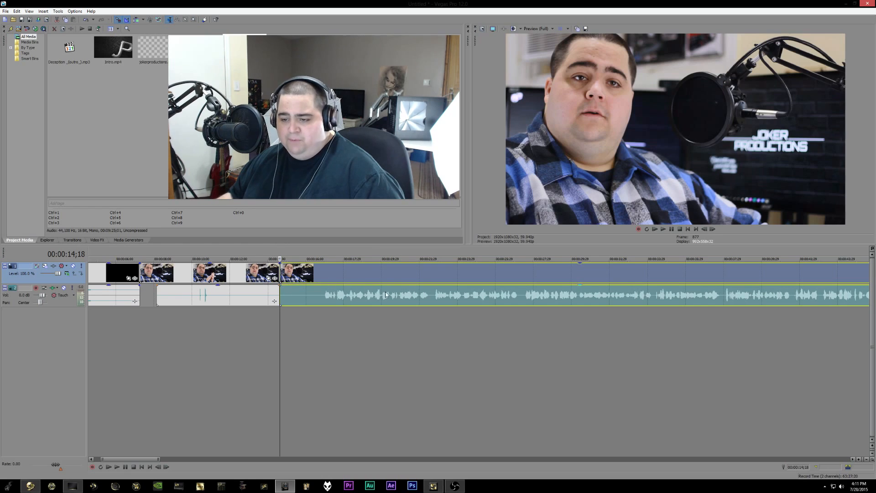
left_click(246, 272)
key("Delete")
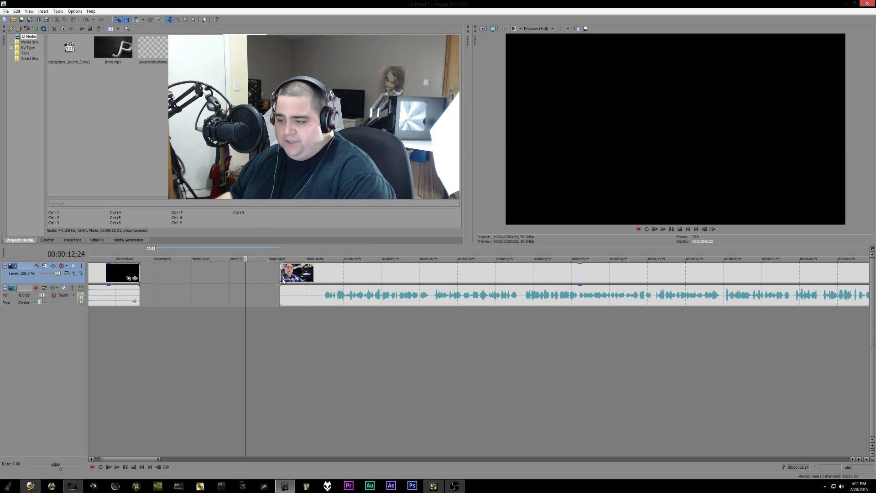
- Review the recording by playing it briefly from 00:02:20;17 and from the pause near 00:01:56;06
scroll(439, 272, "down", 4)
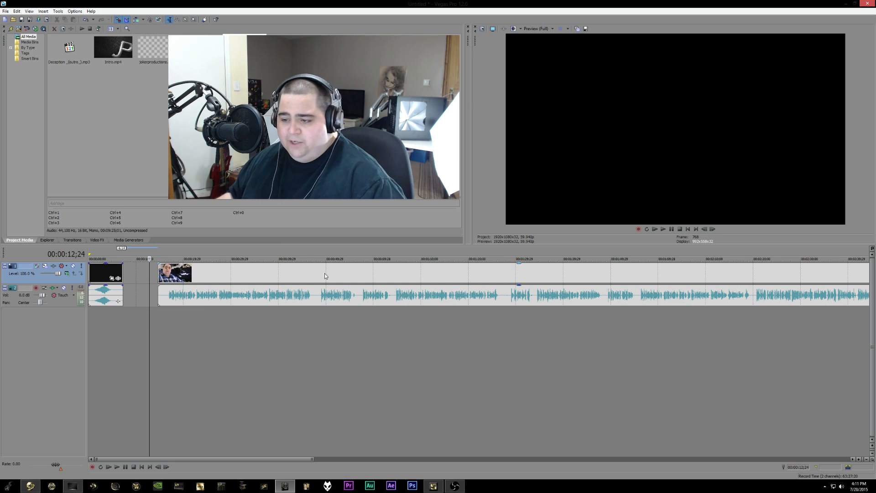
scroll(547, 302, "down", 2)
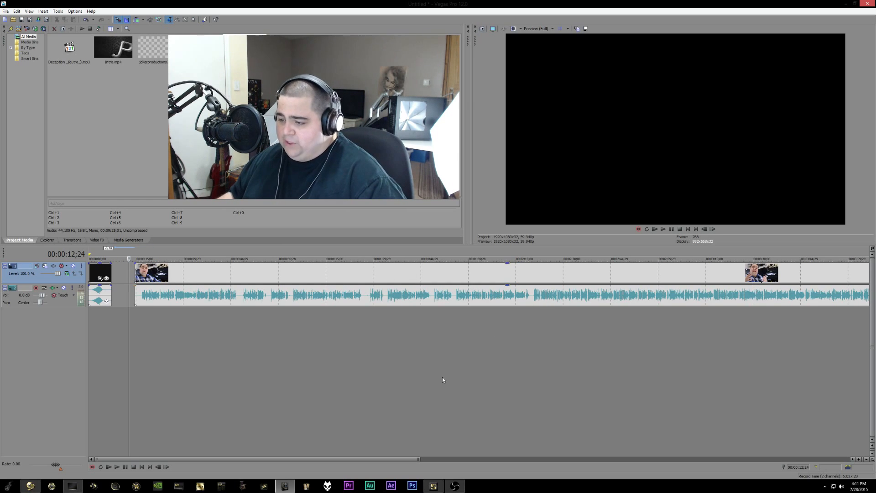
left_click(533, 296)
left_click(663, 230)
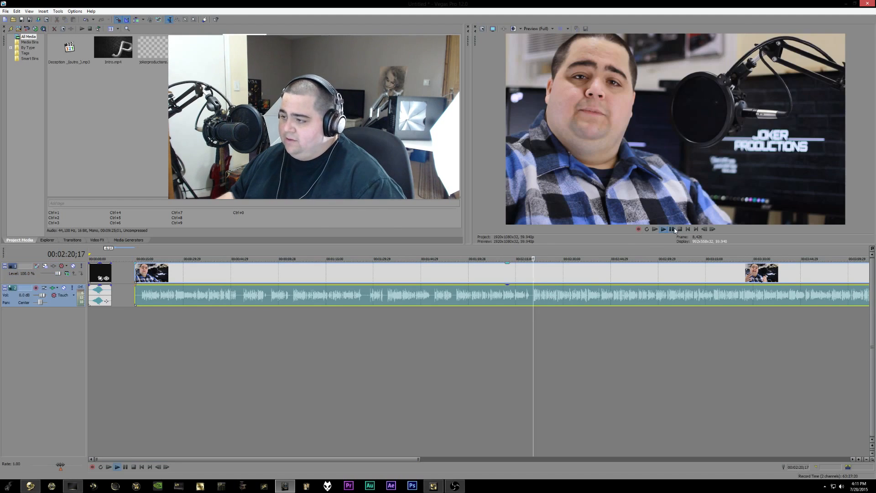
key("space")
left_click(456, 294)
key("space")
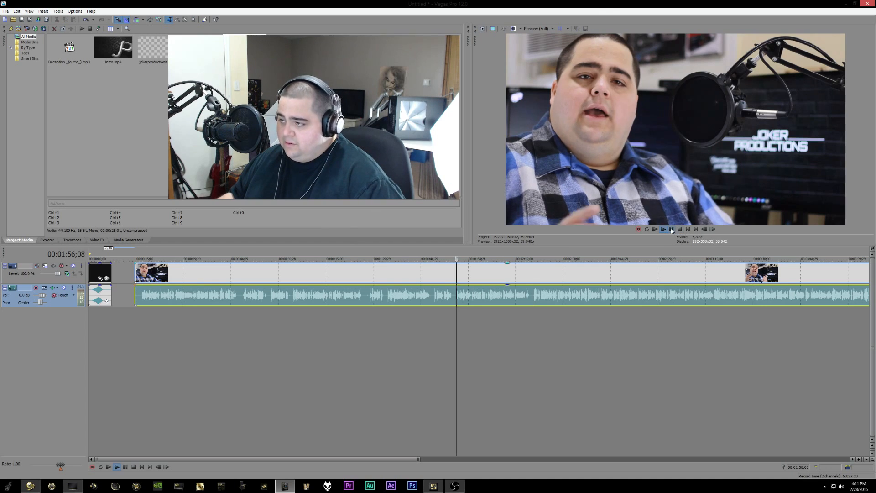
key("space")
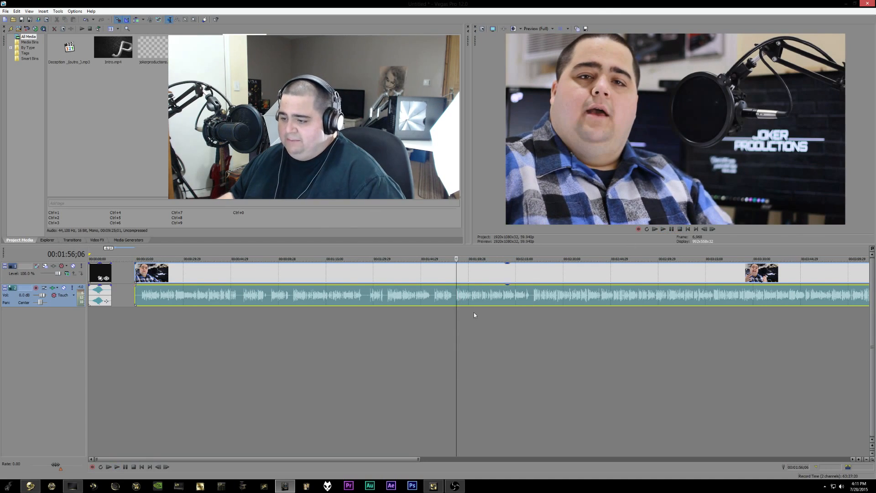
- Play the short speech passage just before 00:01:56;06 and pause at 00:01:55;27
scroll(479, 314, "up", 2)
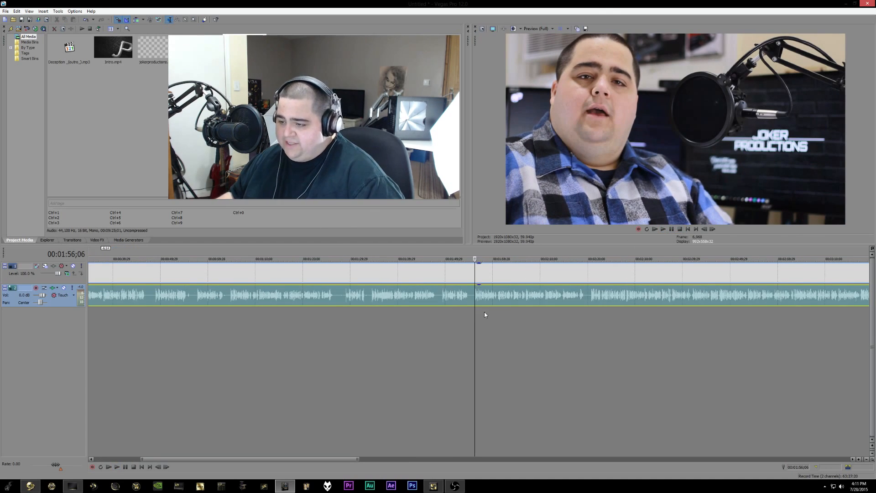
left_click(442, 297)
left_click(671, 229)
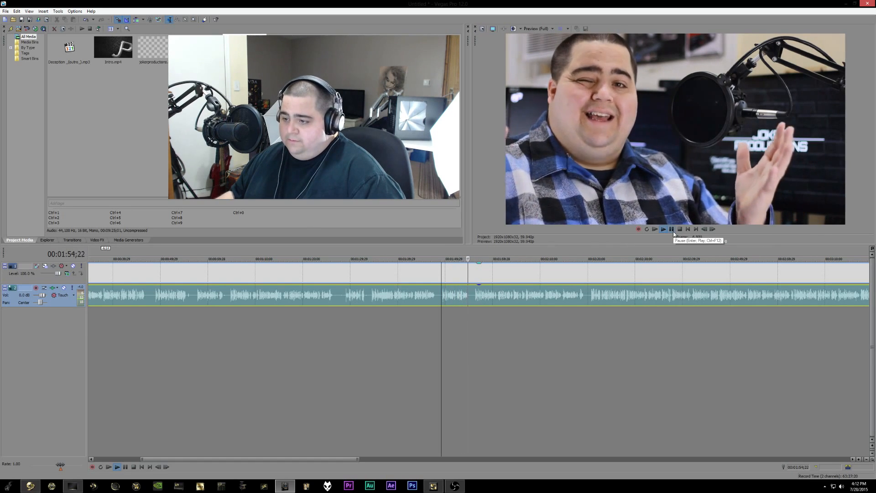
left_click(673, 232)
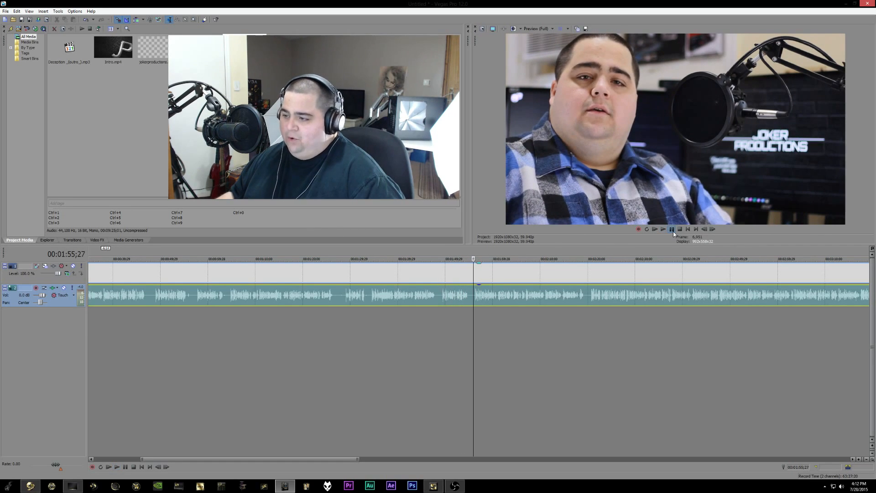
- Split the camera footage and voice recording at 00:01:55;29 and delete the piece between the intro and the split
left_click(673, 232)
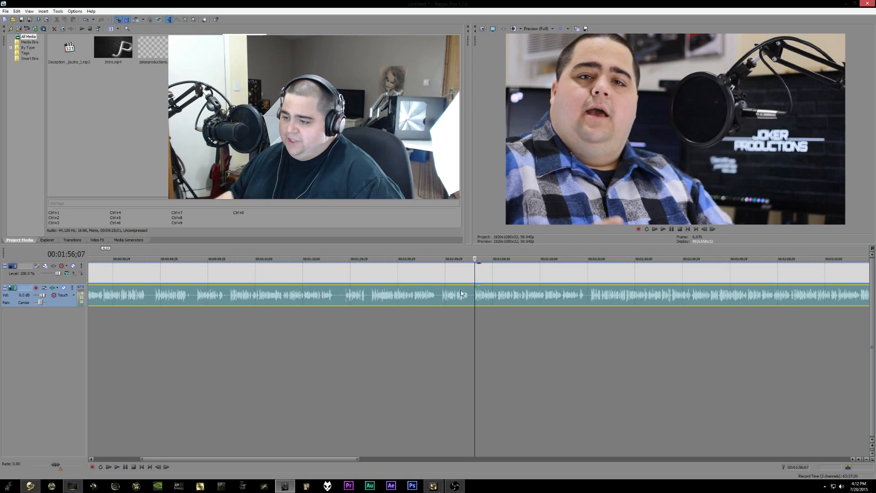
left_click(703, 230)
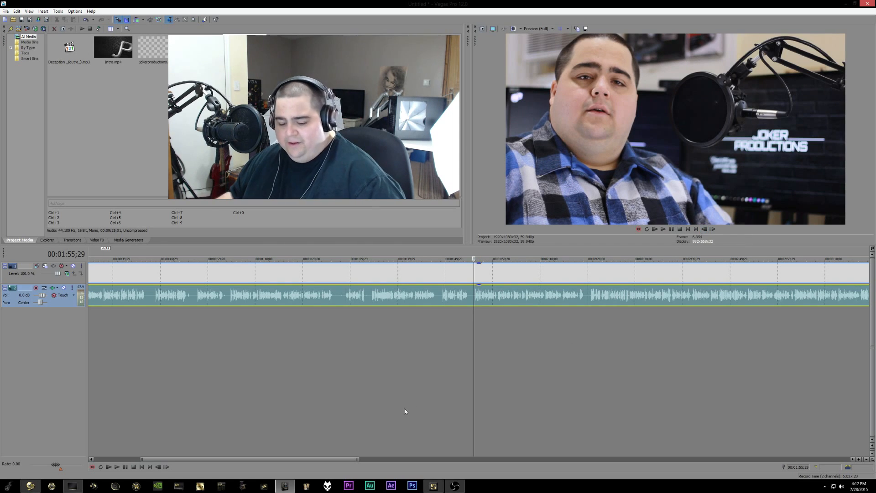
key("s")
key("z")
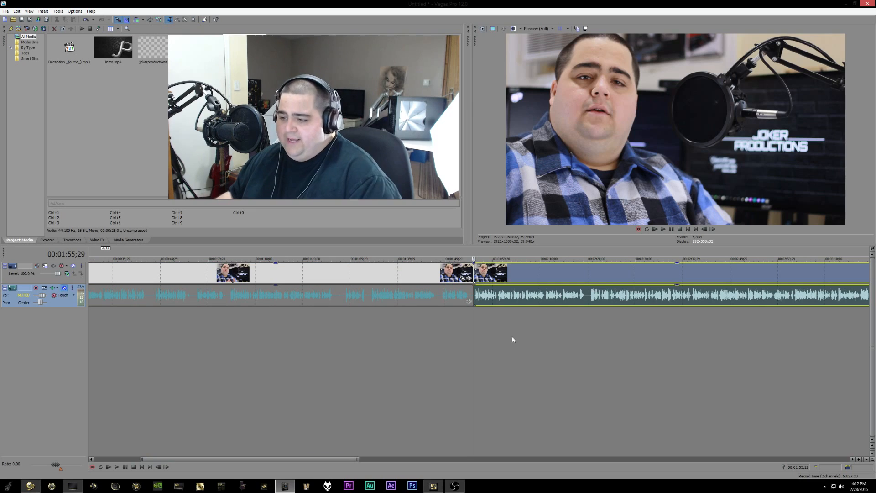
left_click(398, 273)
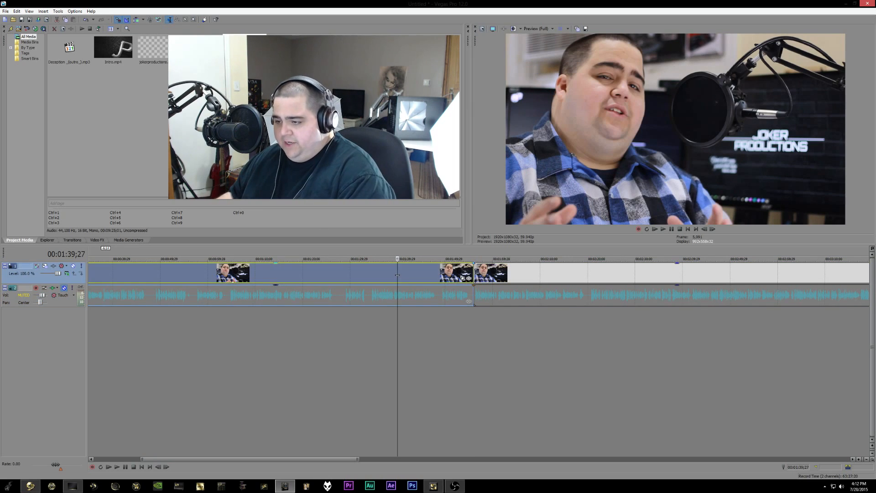
key("Delete")
- Move the remaining footage and voice recording back to start directly at the end of the intro
scroll(487, 288, "down", 3)
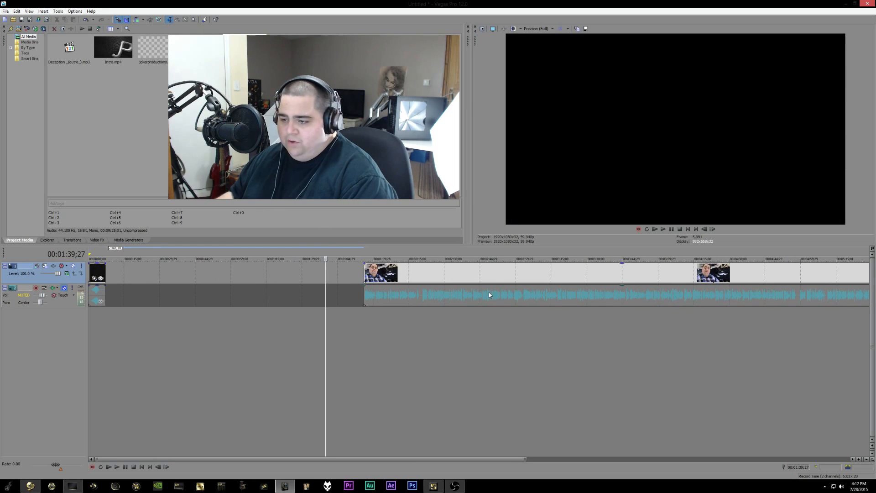
left_click(502, 271)
left_click_drag(502, 270, 105, 269)
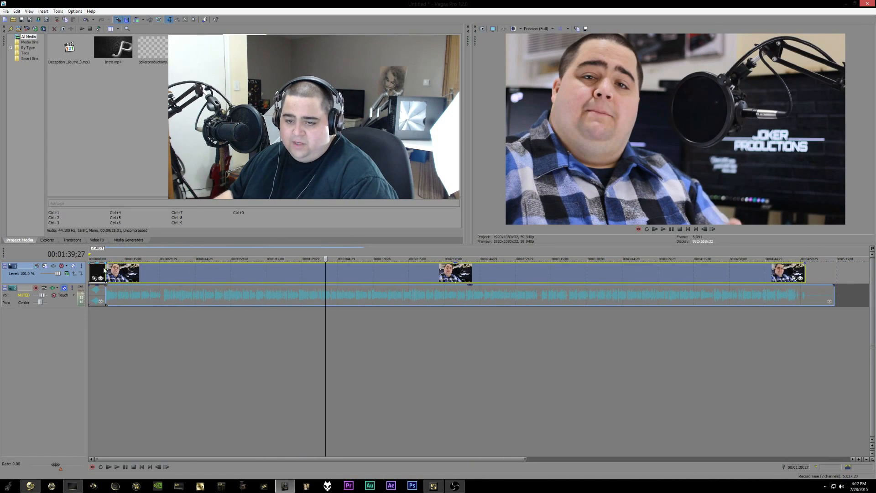
- Shift the footage and voice recording slightly earlier so they overlap the intro's end in a short crossfade
left_click(104, 268)
scroll(112, 270, "up", 6)
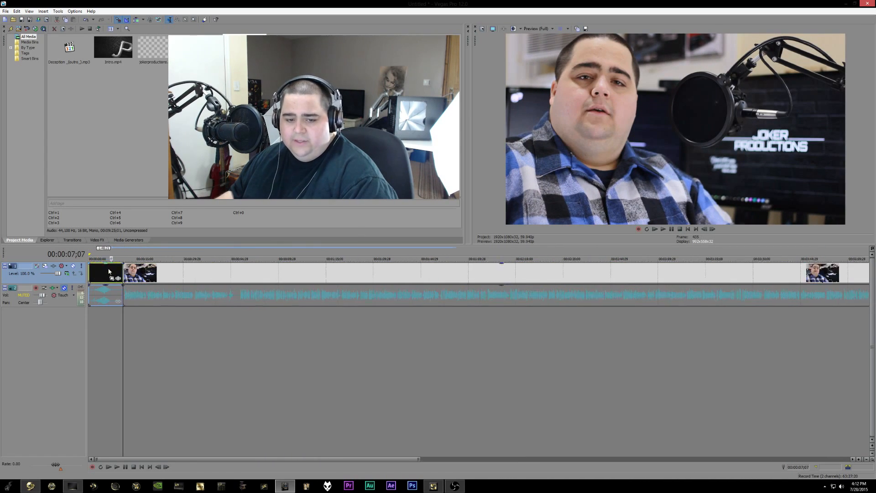
scroll(141, 268, "up", 3)
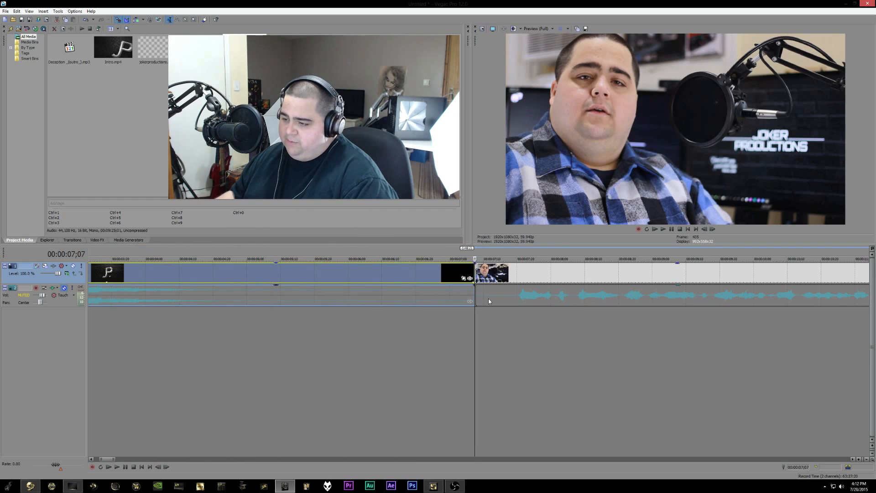
left_click(488, 273)
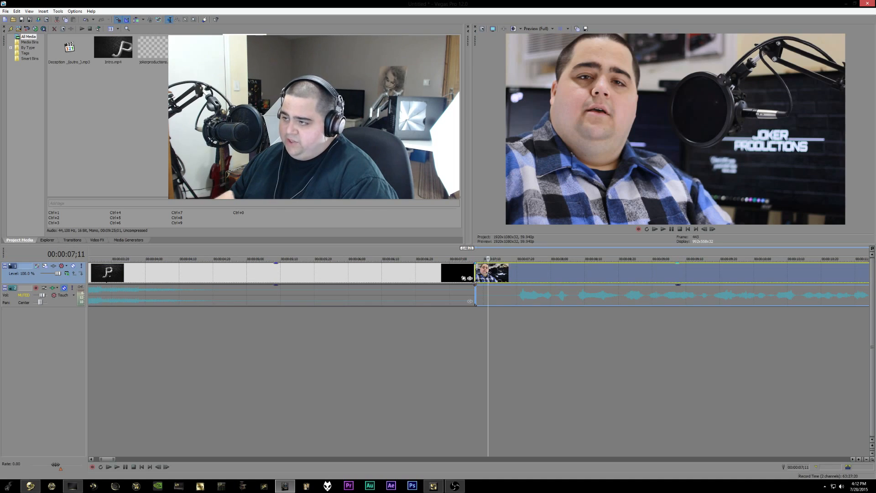
mouse_move(488, 273)
left_mouse_down()
mouse_move(498, 276)
mouse_move(476, 281)
left_mouse_up()
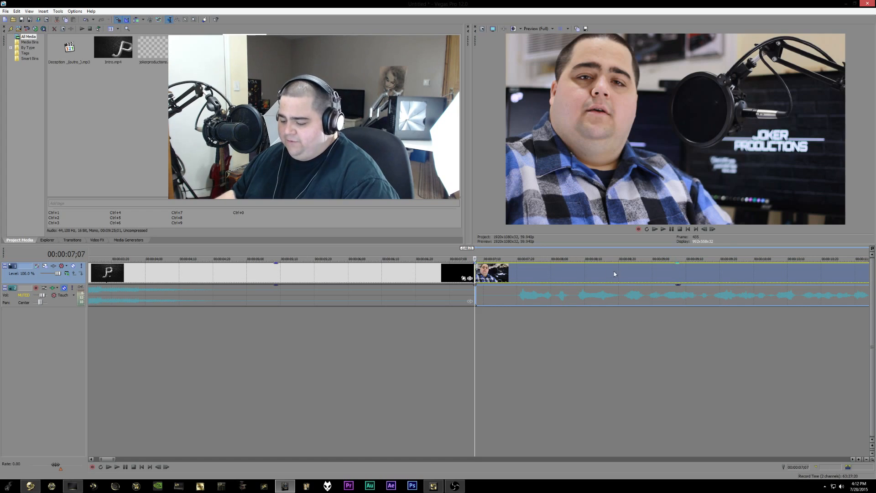
left_click_drag(626, 273, 590, 273)
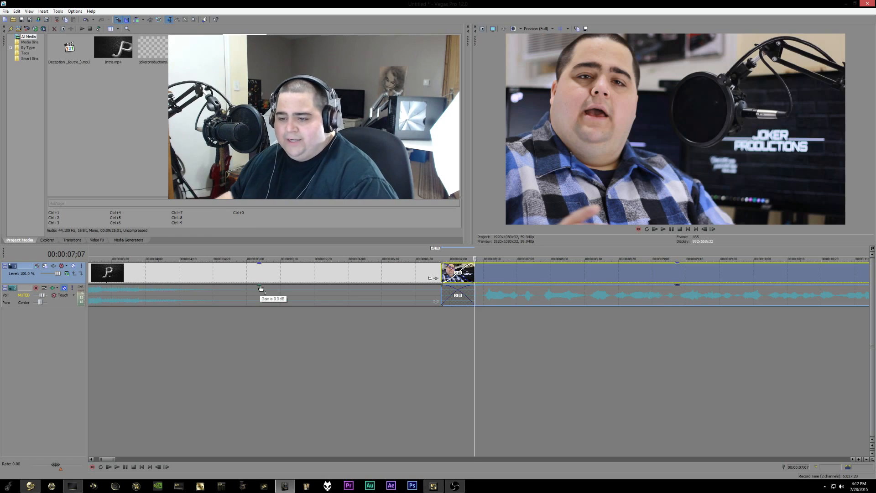
- Unmute the audio track and lower the gain of the intro's audio
left_click(64, 289)
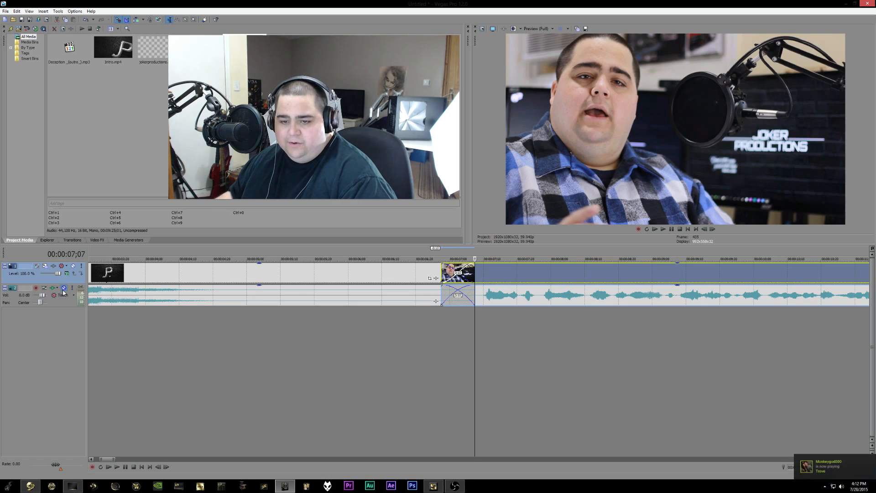
left_click_drag(261, 289, 257, 300)
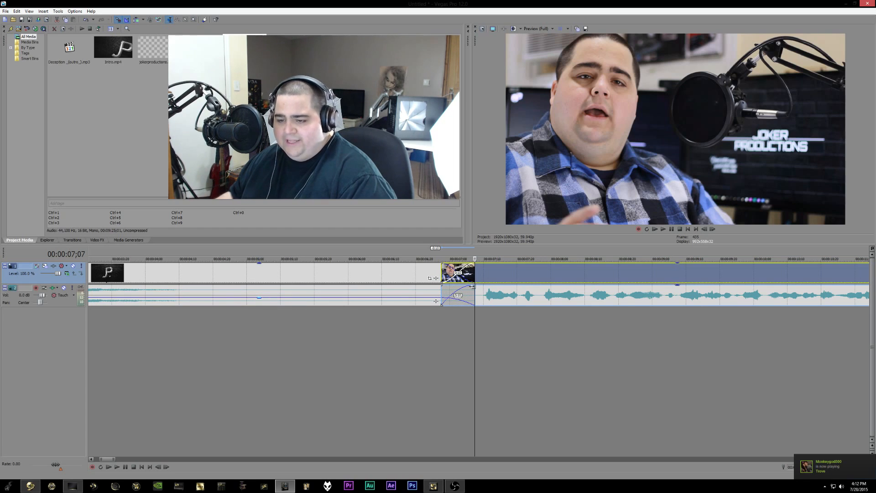
- Play the project from the beginning through the intro transition and pause at 00:00:30;13
left_click(688, 229)
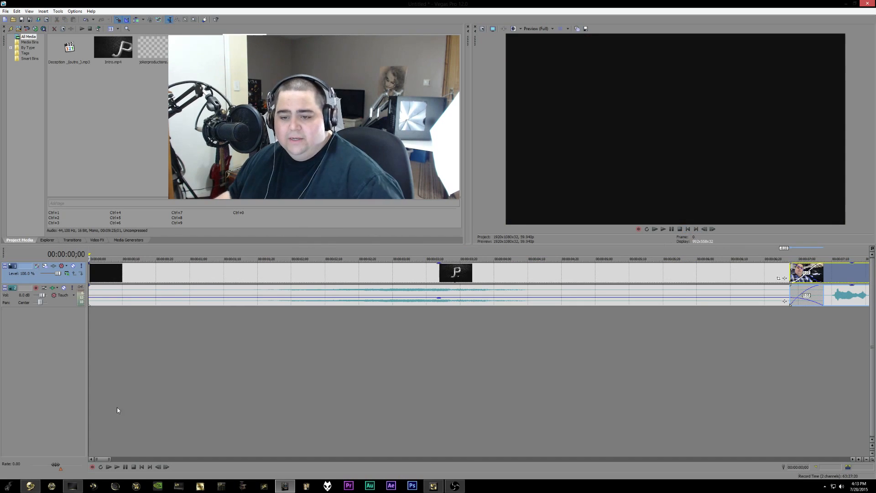
left_click(663, 229)
scroll(614, 299, "down", 4)
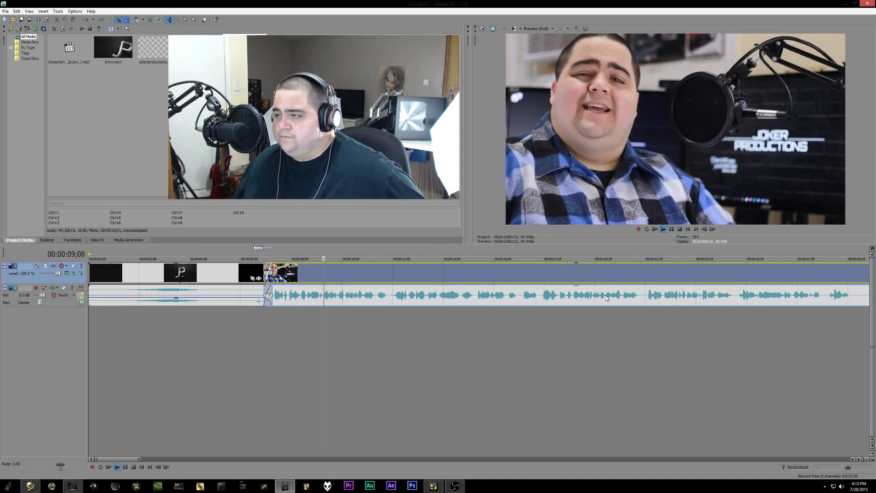
scroll(596, 293, "down", 3)
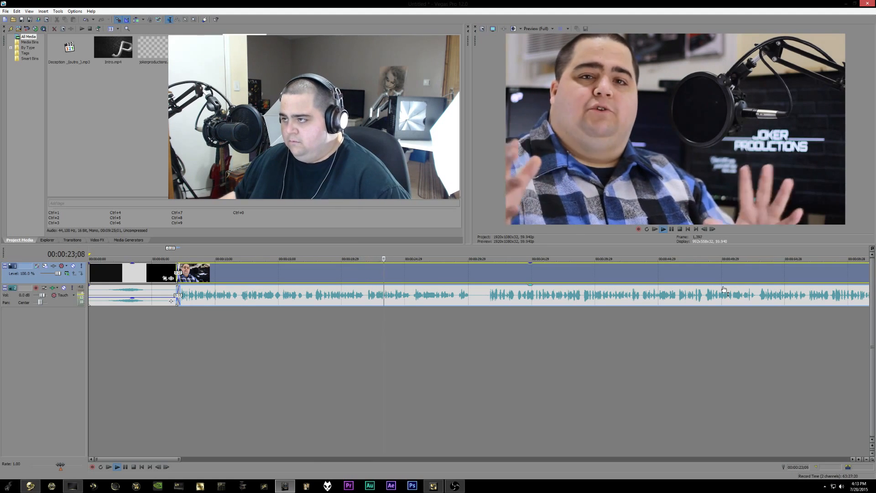
scroll(695, 266, "down", 2)
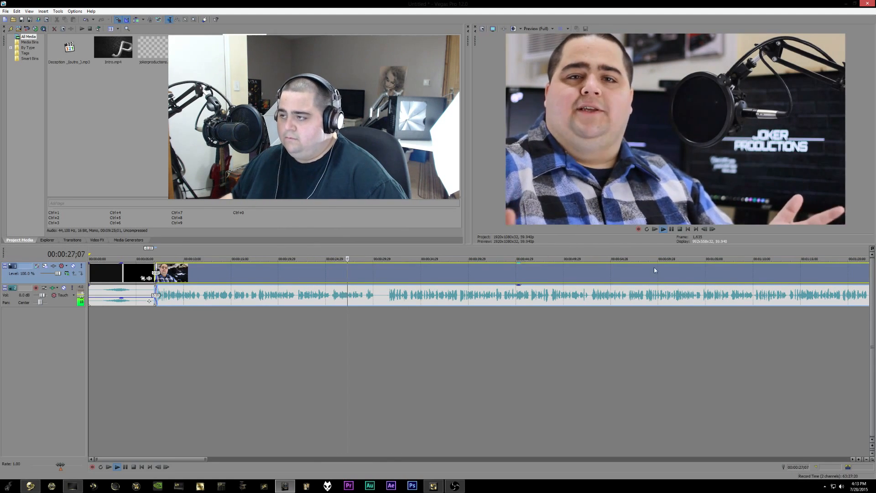
left_click(671, 229)
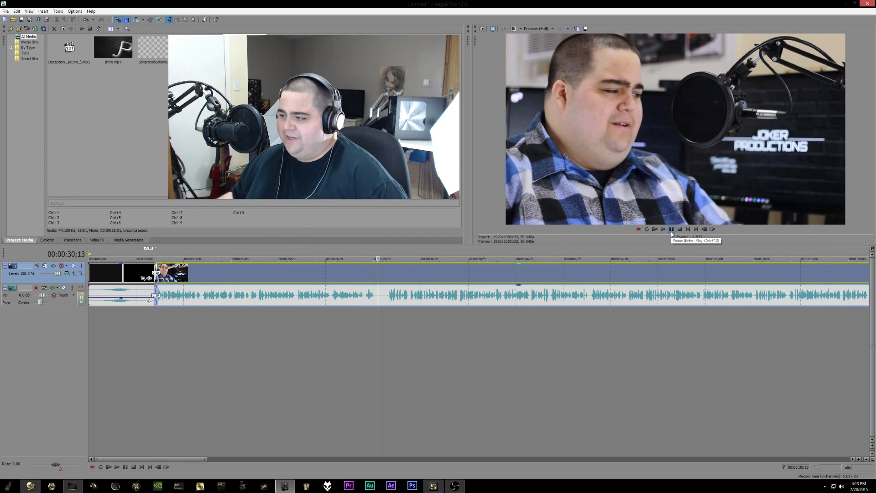
- Step back frame by frame through the end of the spoken passage to 00:00:29;20
left_click(671, 230)
left_click(672, 231)
left_click(705, 228)
left_click(705, 229)
left_click(705, 229)
left_click(705, 229)
left_click(705, 227)
left_click(704, 227)
left_click(704, 227)
left_click(704, 228)
left_click(704, 228)
left_click(704, 228)
left_click(705, 227)
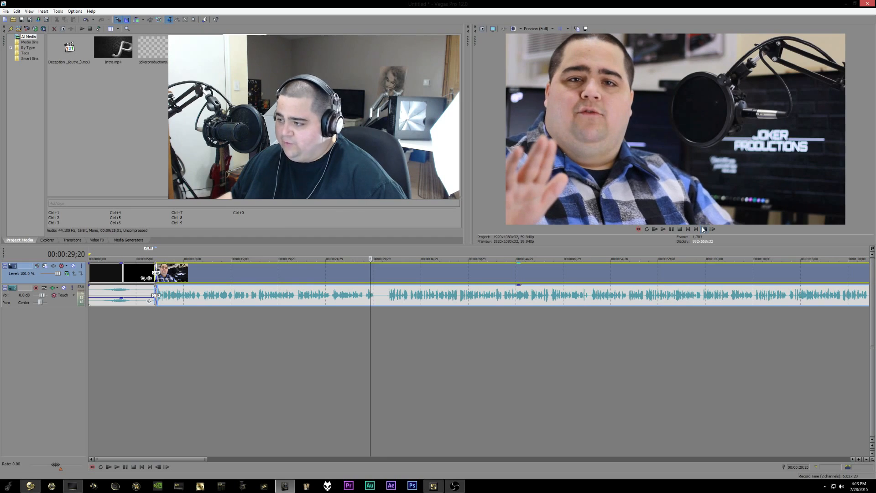
- Find the end of the spoken phrase and split the footage and voice recording at 00:00:30;07
left_click(671, 229)
left_click(671, 230)
left_click(704, 229)
left_click(704, 229)
left_click(704, 228)
left_click(704, 228)
left_click(704, 229)
left_click(704, 229)
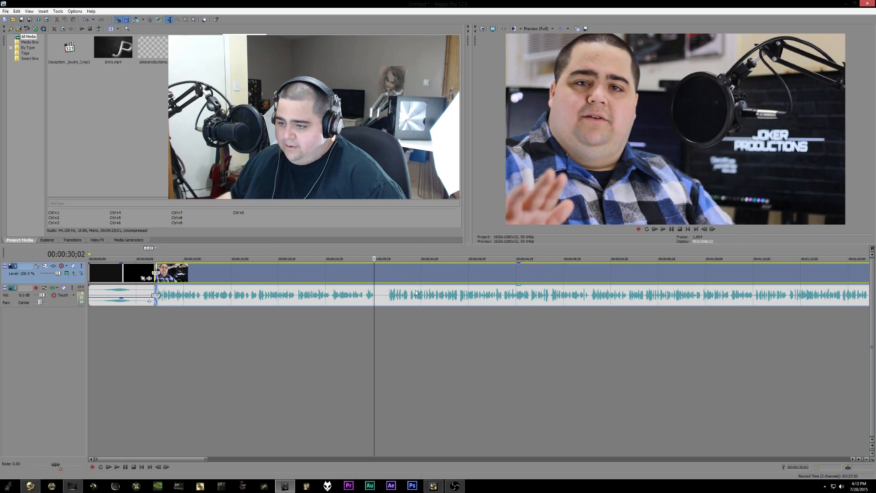
left_click(713, 229)
left_click(713, 229)
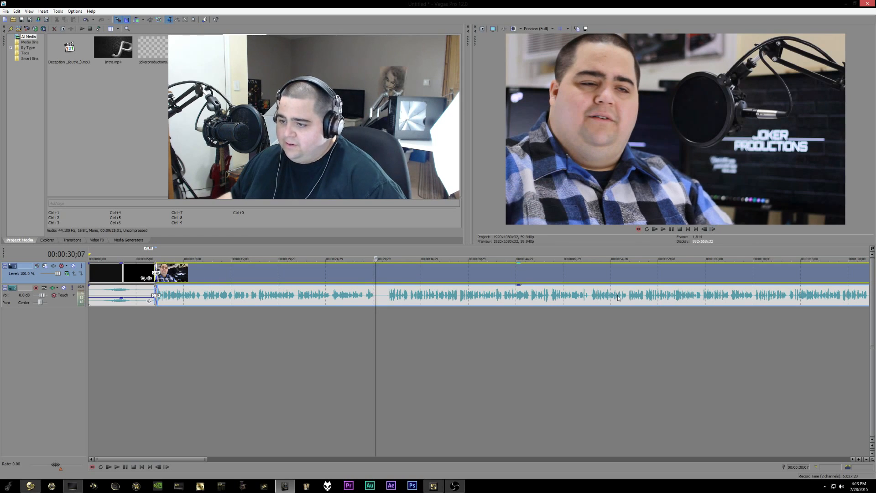
key("s")
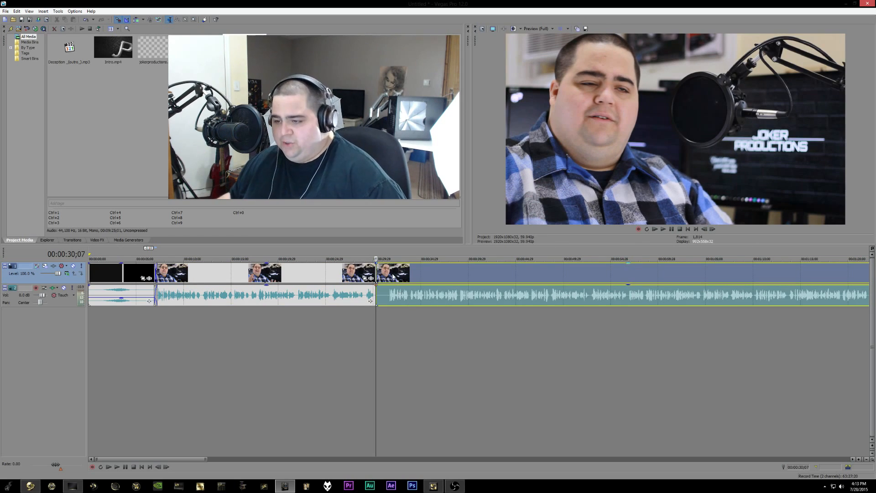
- Play the piece after the split from 00:00:31;13 and pause at 00:00:33;12
left_click(390, 275)
left_click(387, 274)
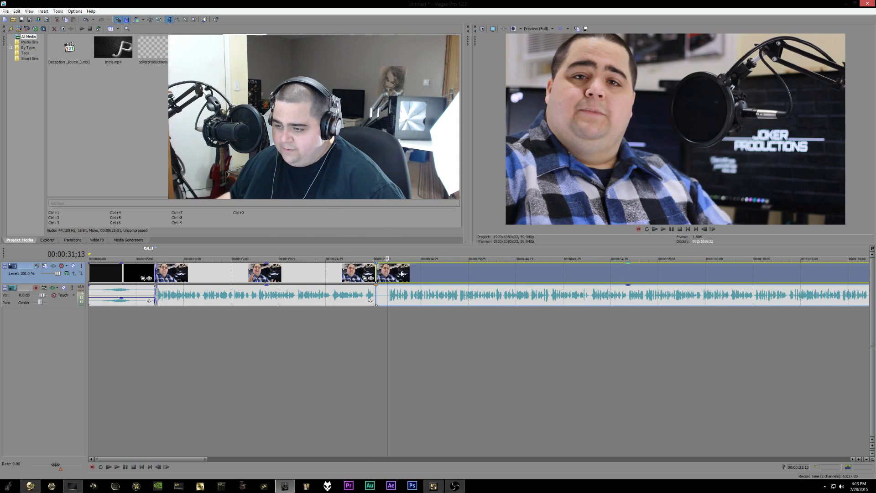
left_click(672, 229)
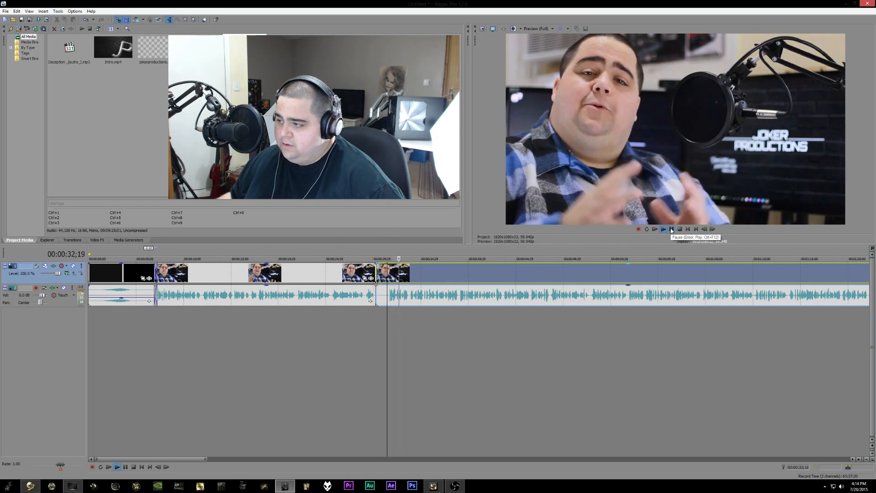
left_click(672, 229)
- Review the speech pause further along the recording by playing briefly up to 00:03:09;27
scroll(673, 327, "down", 5)
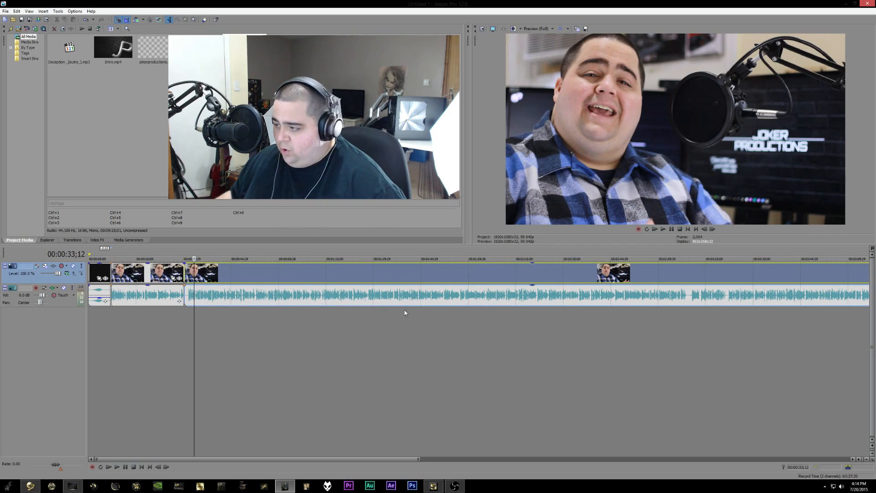
scroll(713, 315, "down", 2)
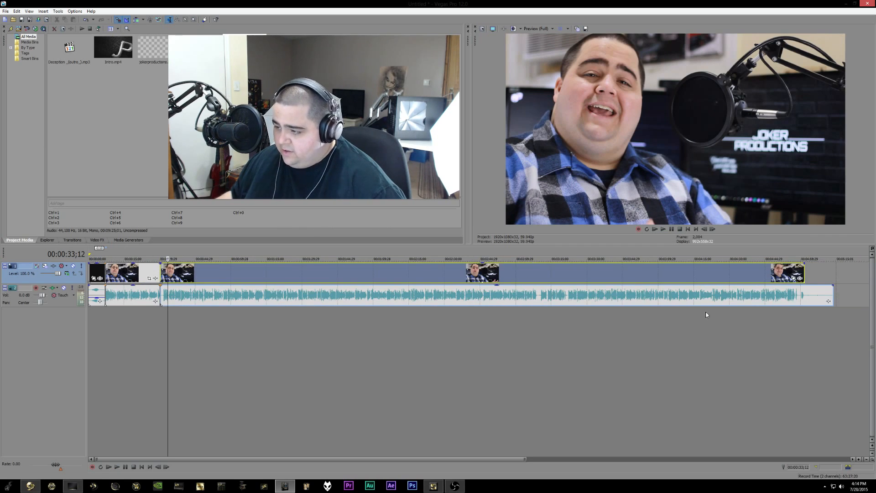
left_click(530, 295)
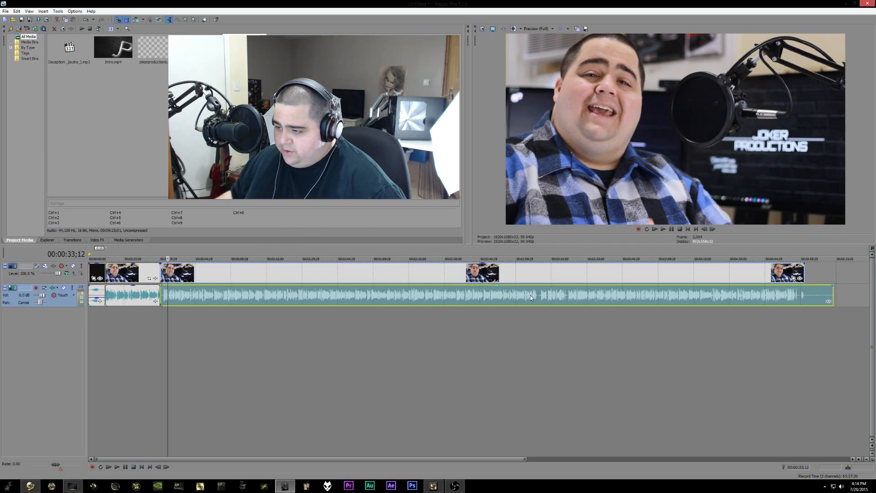
left_click(672, 231)
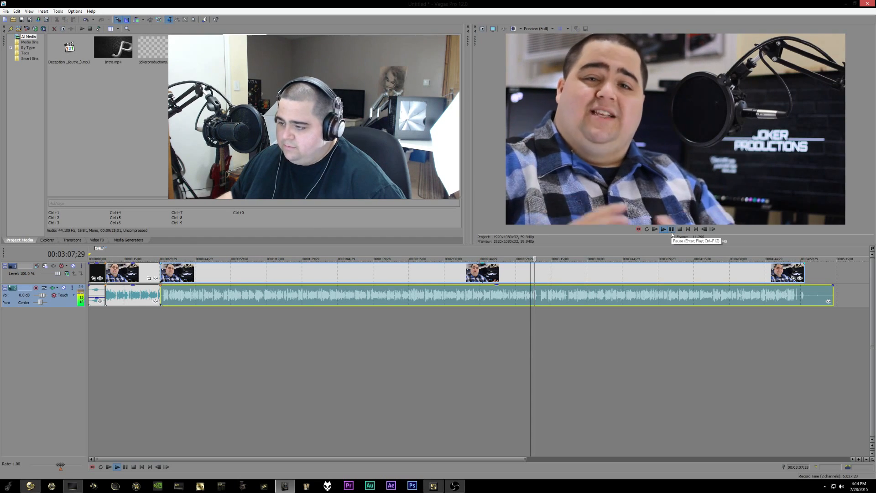
left_click(672, 231)
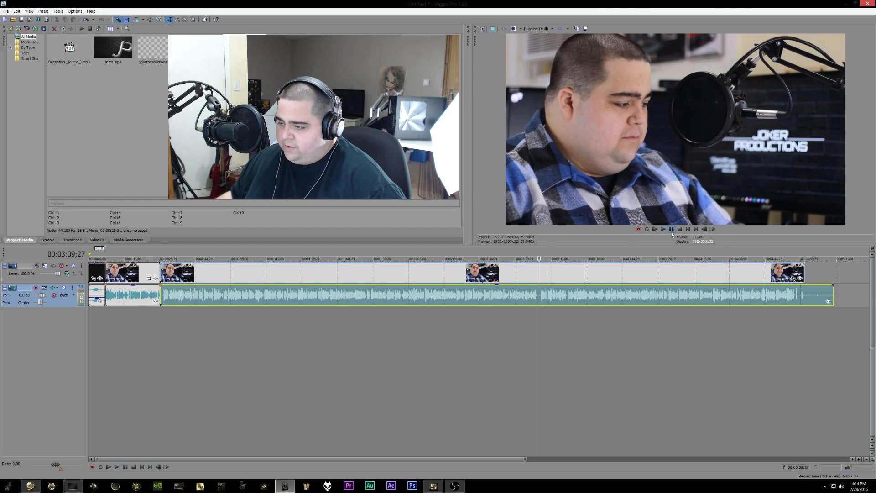
- Return to the piece after the split, step back from 00:00:31;20 to 00:00:31;00, and briefly play from there
left_click(164, 273)
scroll(409, 280, "up", 6)
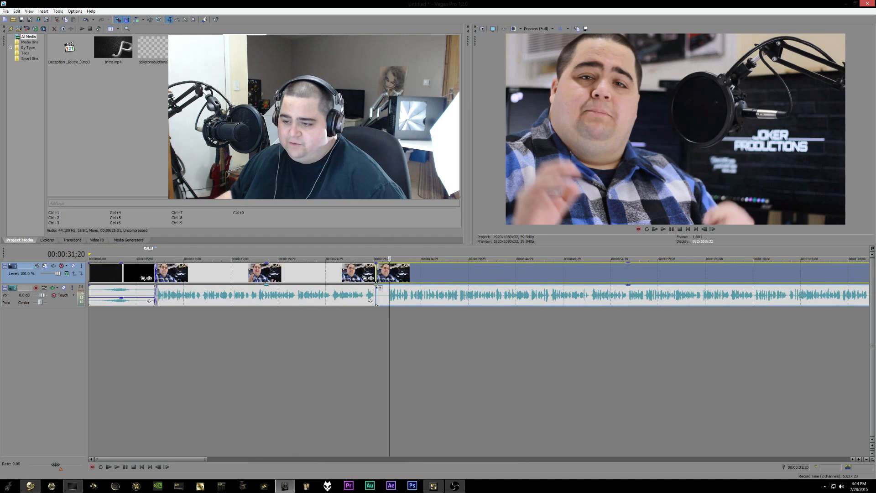
left_click(706, 230)
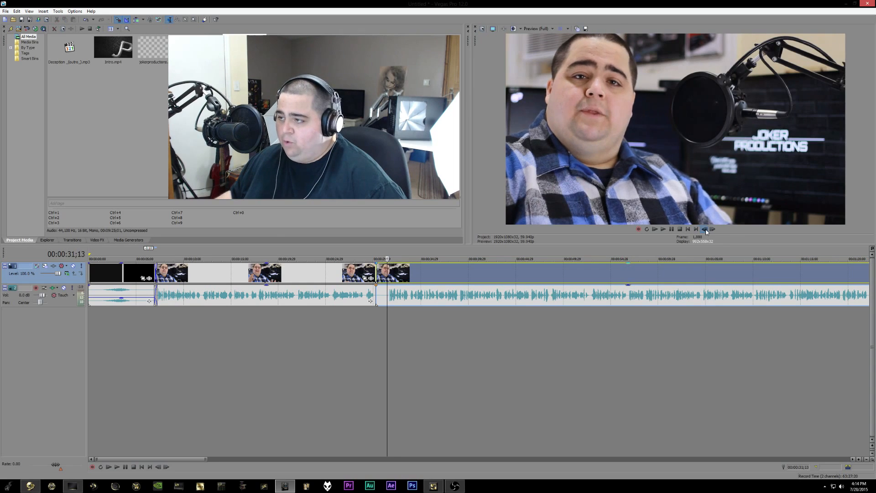
left_click(706, 230)
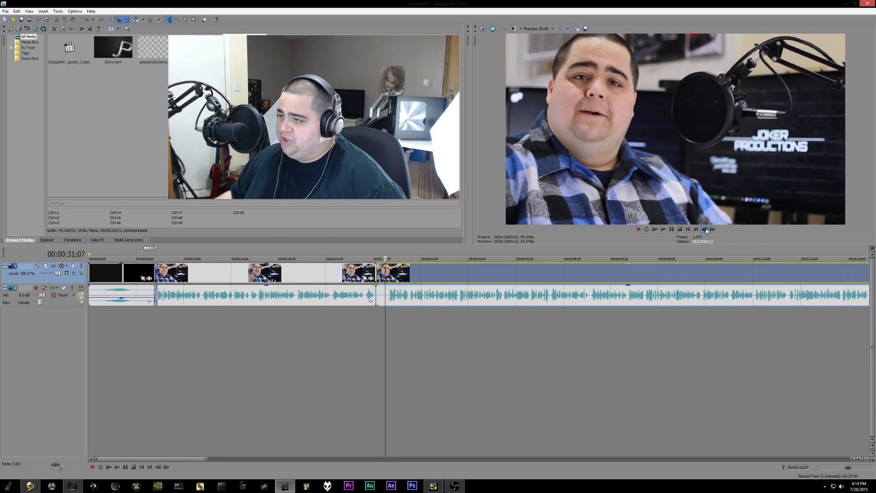
left_click(706, 230)
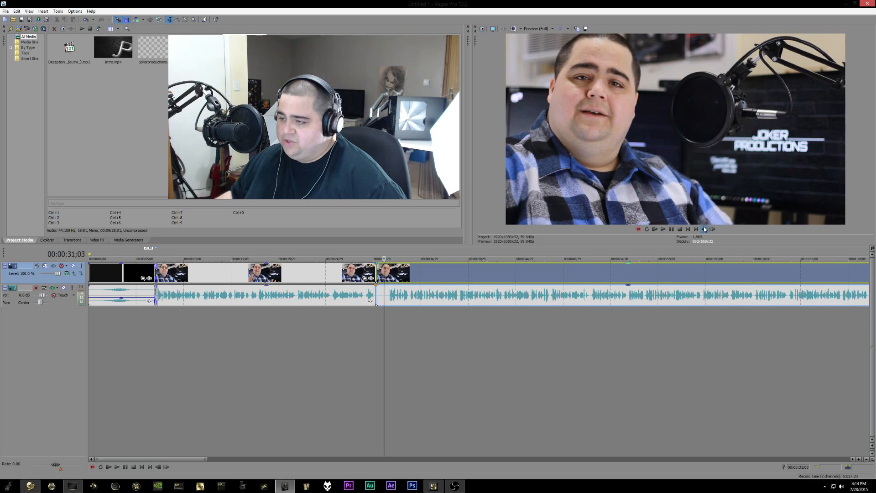
left_click(704, 229)
left_click(705, 229)
left_click(705, 229)
left_click(671, 229)
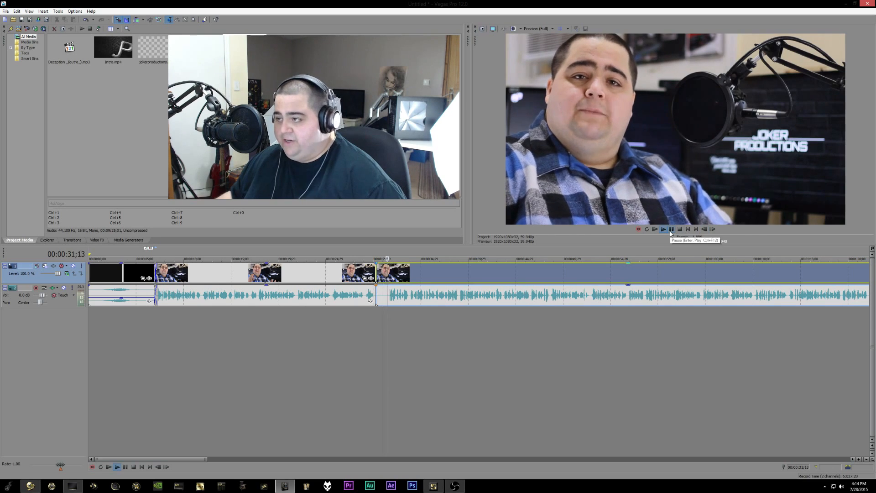
left_click(680, 229)
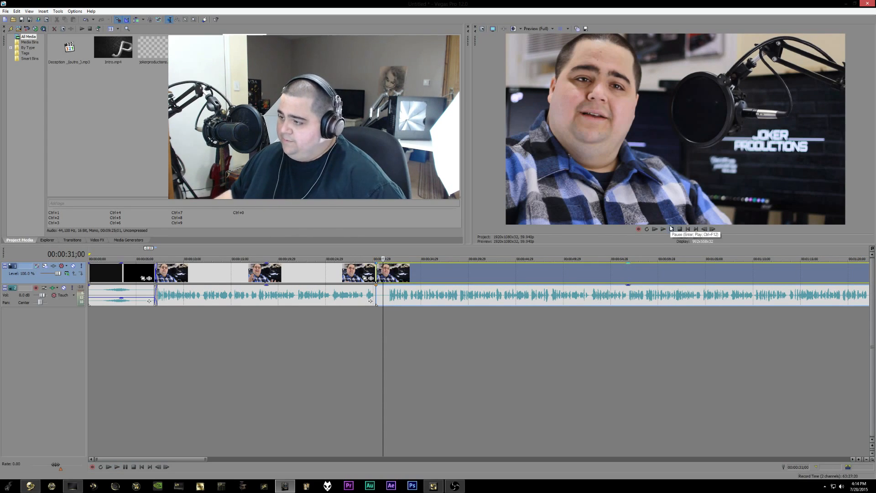
- Split the footage and voice recording at 00:00:31;09 and delete the short piece between the two splits
left_click(672, 230)
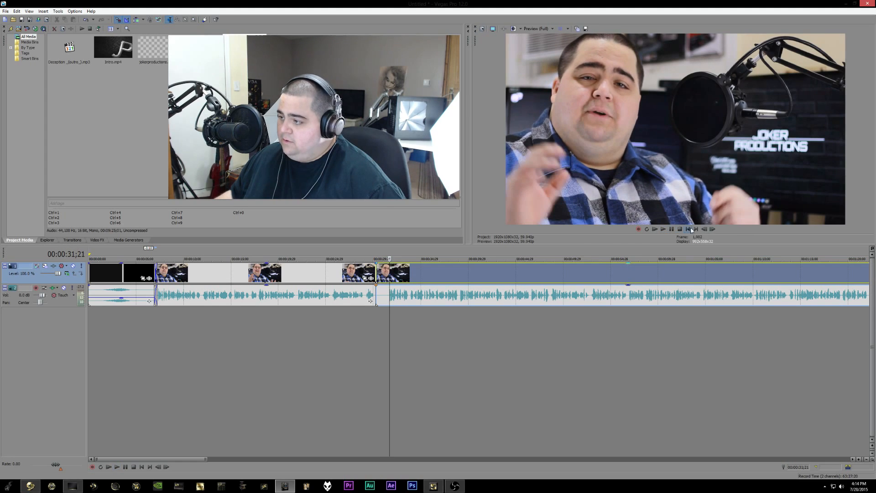
left_click(705, 230)
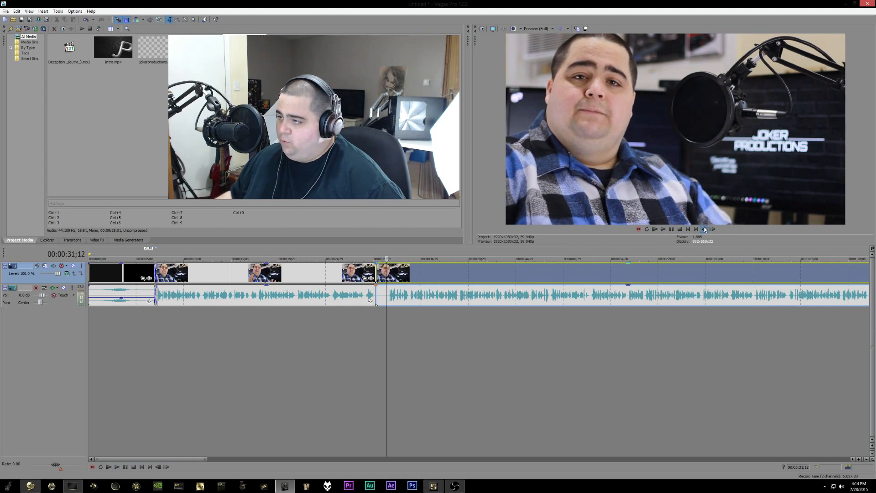
left_click(705, 229)
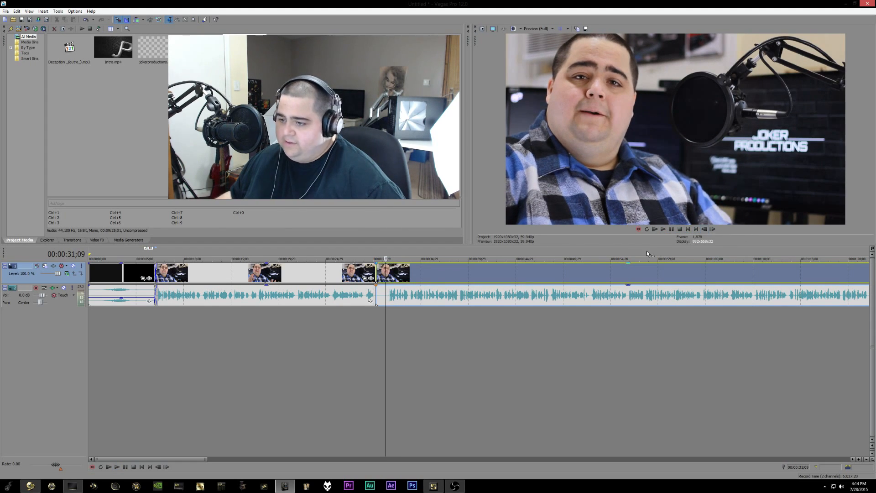
key("s")
left_click(382, 272)
key("Delete")
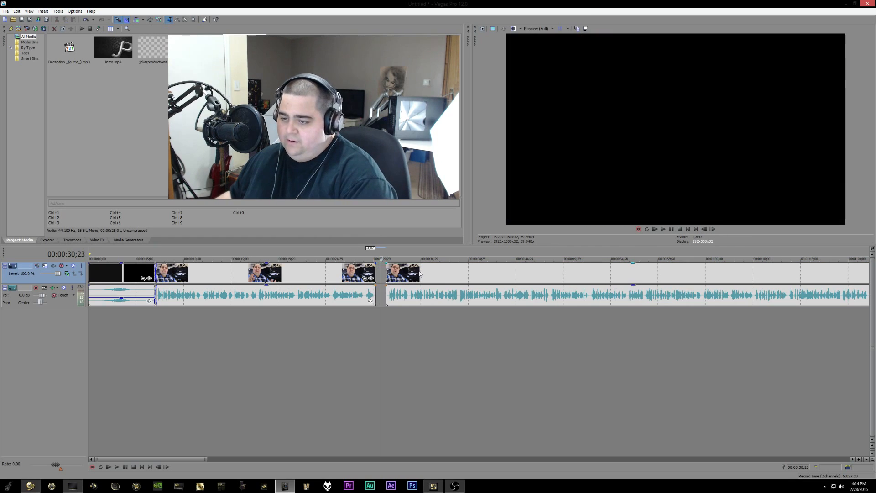
- Move the remaining footage and voice back to close the gap and overlap the previous clip in a short crossfade ending at 00:00:30;07
left_click_drag(458, 277, 450, 276)
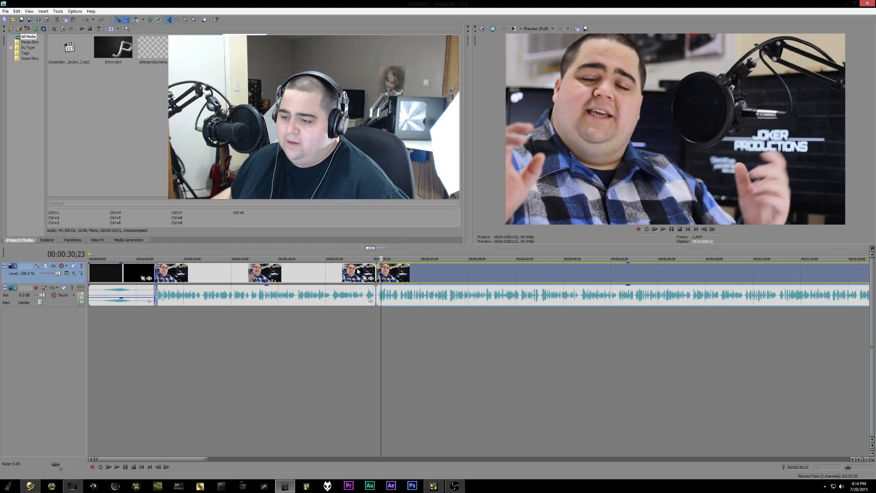
left_click(374, 270)
scroll(551, 269, "up", 5)
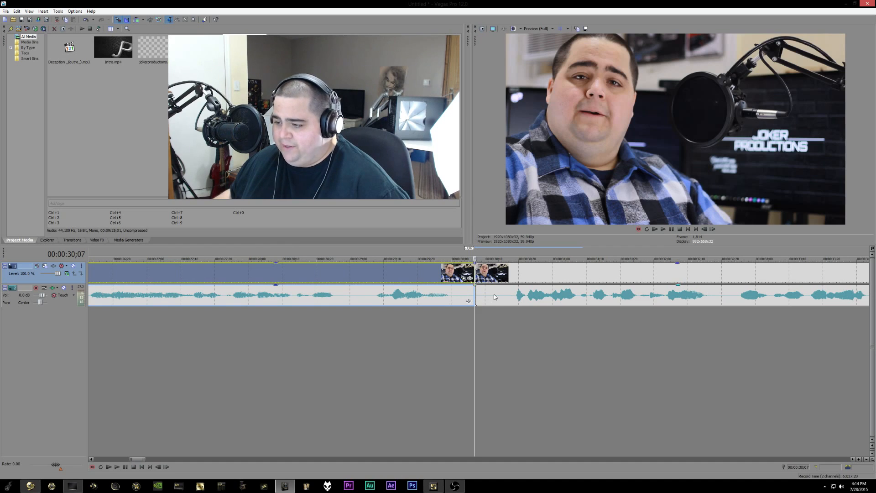
left_click_drag(556, 270, 533, 270)
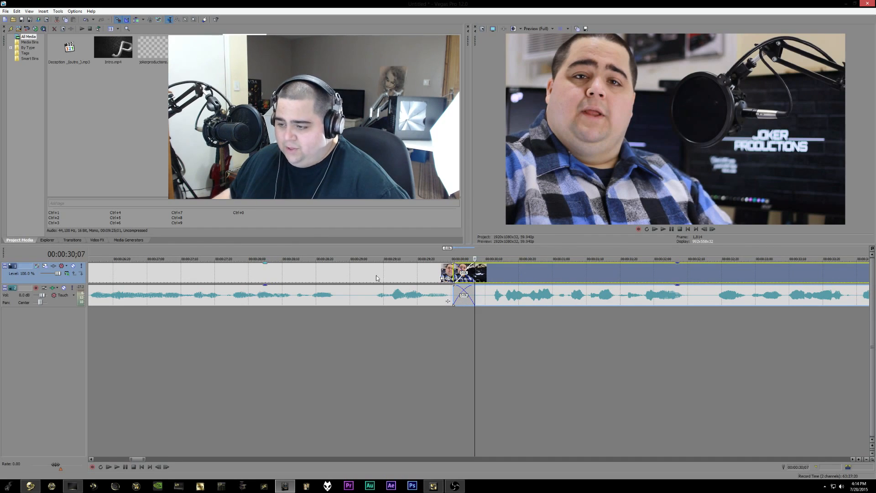
- Play across the new crossfade from 00:00:29;05 and continue through the recording to check for further unwanted sections
left_click(366, 277)
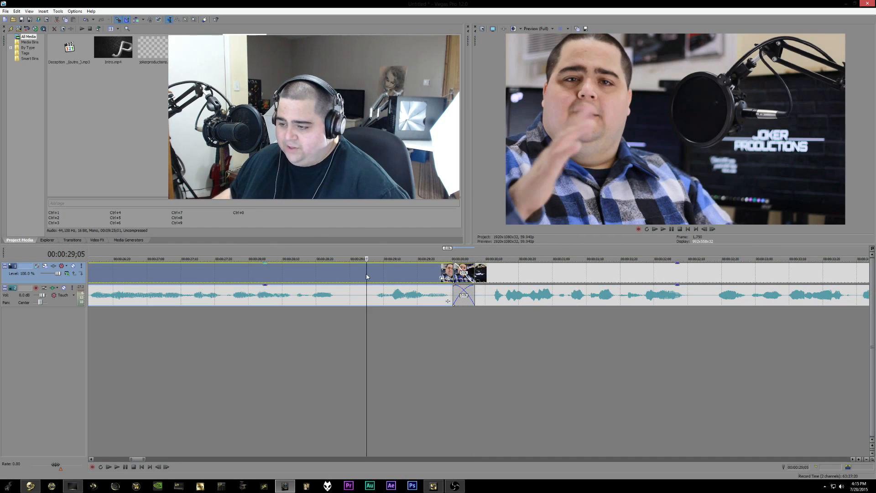
left_click(673, 229)
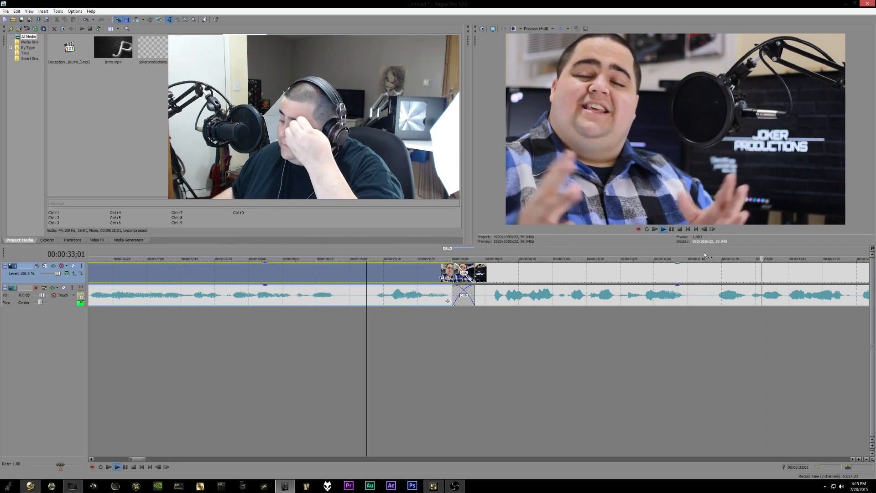
scroll(699, 277, "down", 1)
scroll(674, 282, "down", 1)
scroll(673, 283, "down", 3)
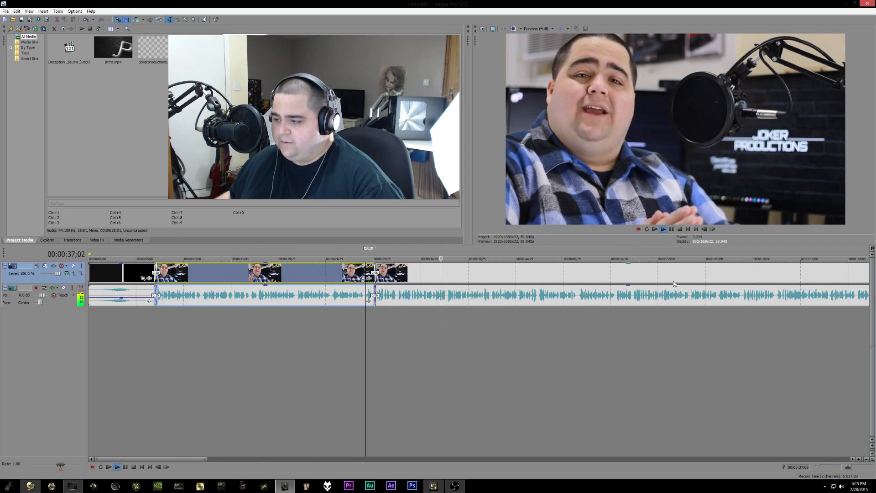
scroll(673, 283, "down", 3)
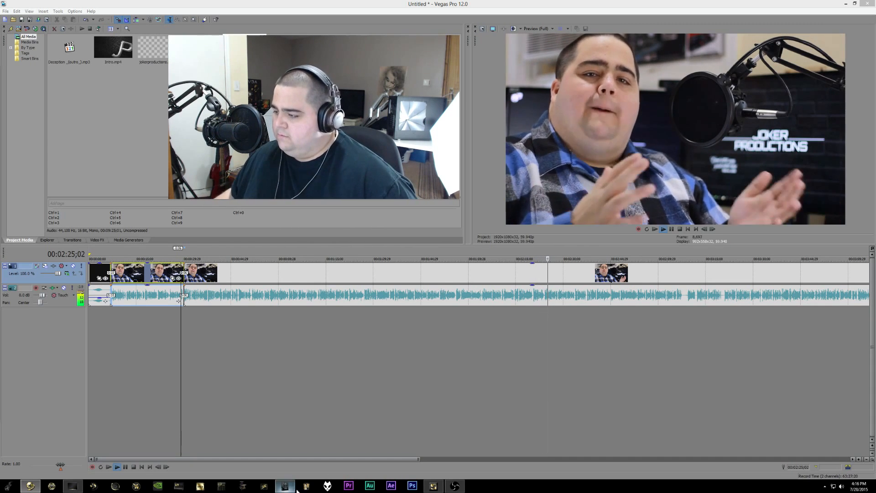
- Examine the speech pause after 00:03:06 and pause playback at 00:03:08;07
left_click(680, 270)
scroll(680, 270, "down", 2)
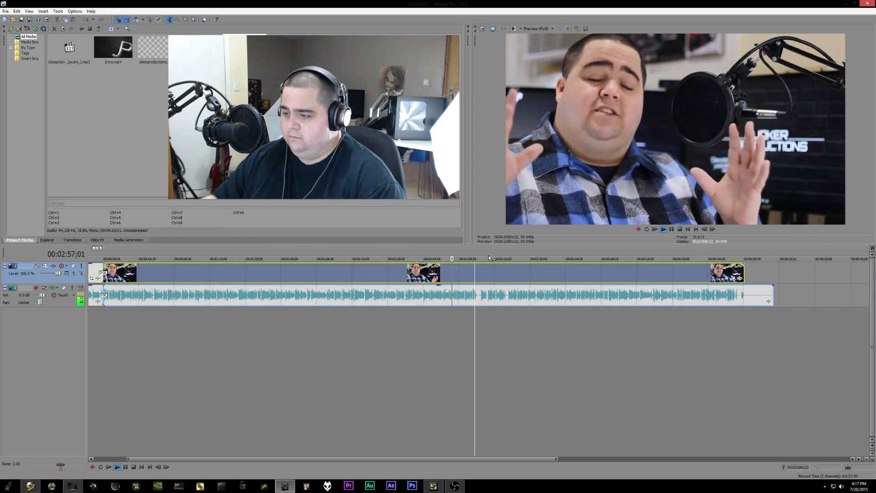
scroll(469, 281, "up", 5)
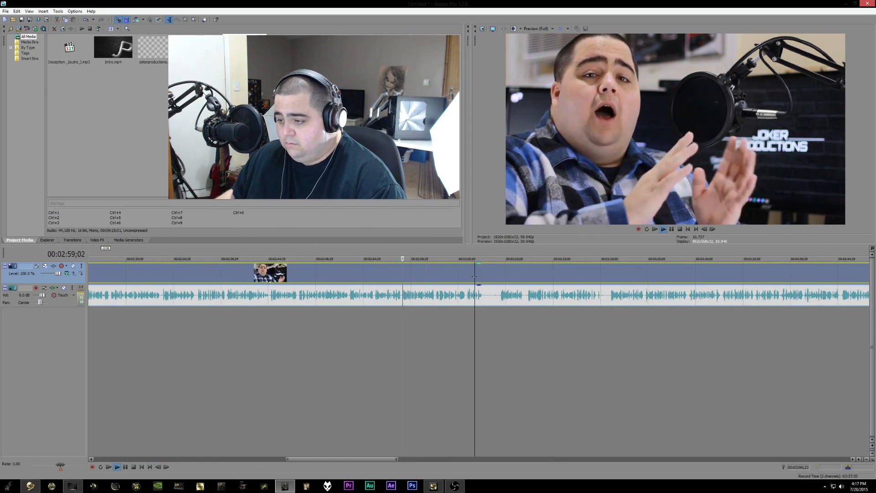
left_click(462, 274)
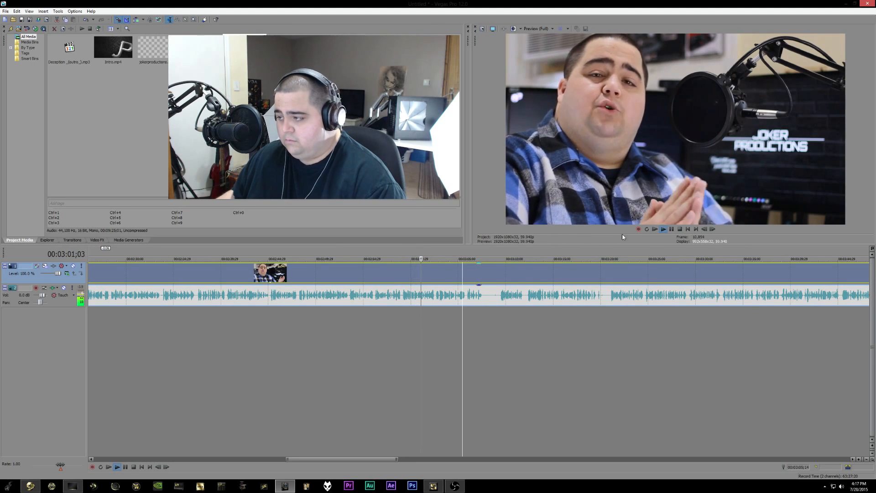
left_click(671, 229)
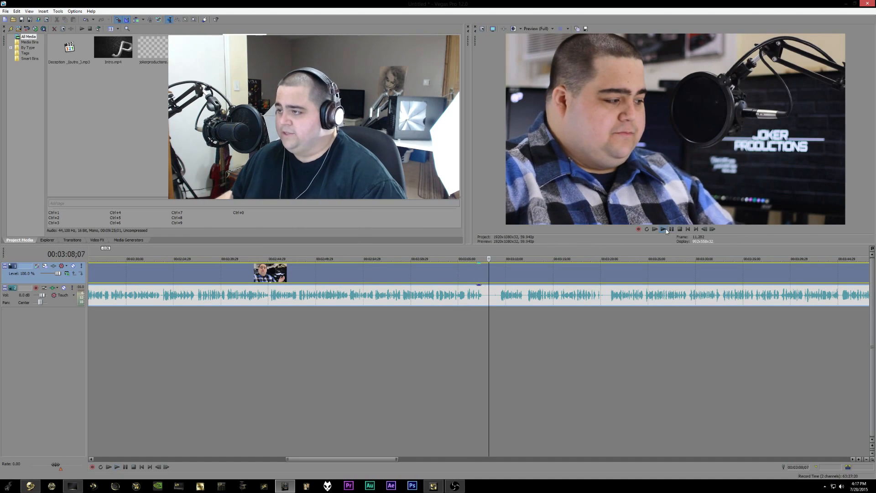
- Find the end of the phrase by playing from 00:03:06;07 and stepping by frames, and split the footage and voice at 00:03:07;19
left_click_drag(485, 269, 470, 269)
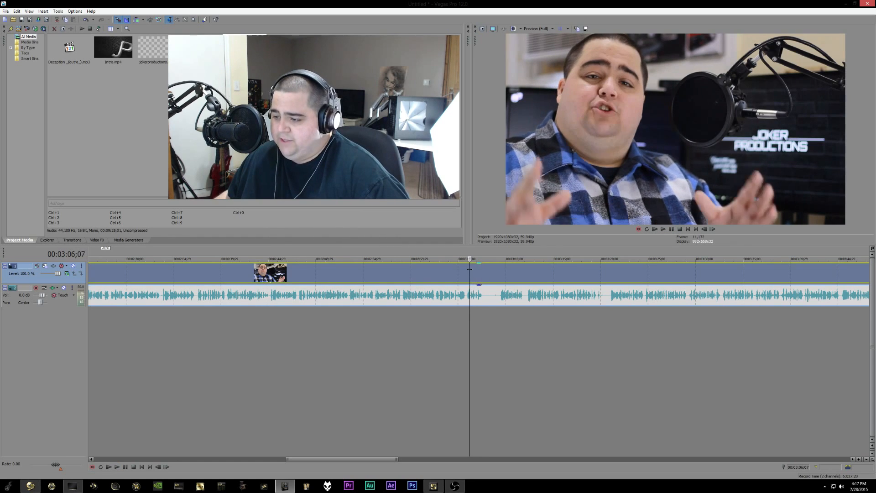
left_click(672, 229)
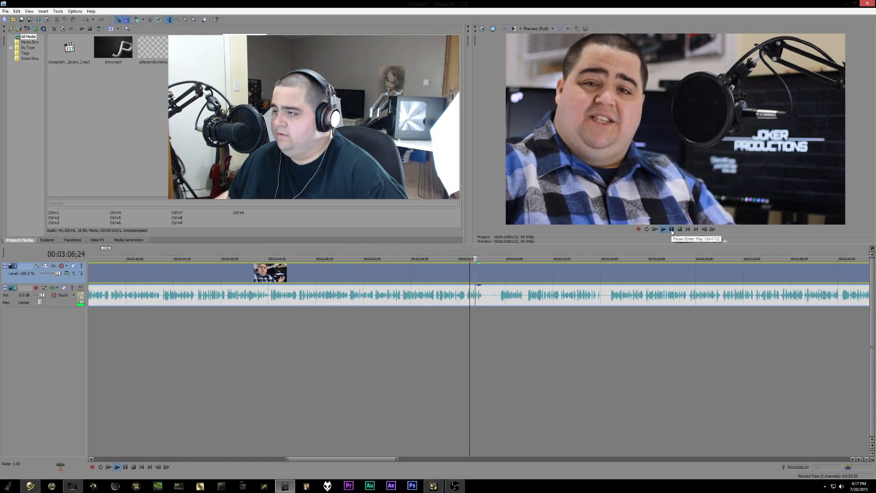
left_click(705, 229)
left_click(704, 229)
left_click(704, 229)
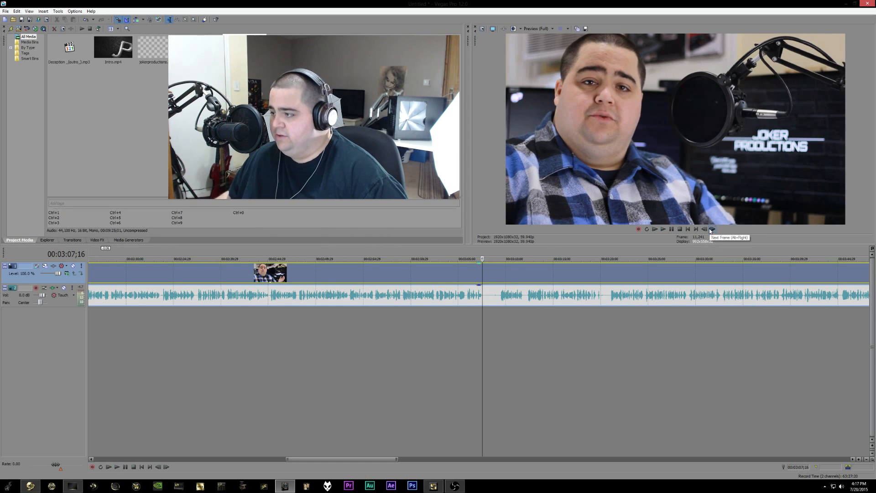
left_click(711, 230)
left_click(711, 230)
left_click(711, 230)
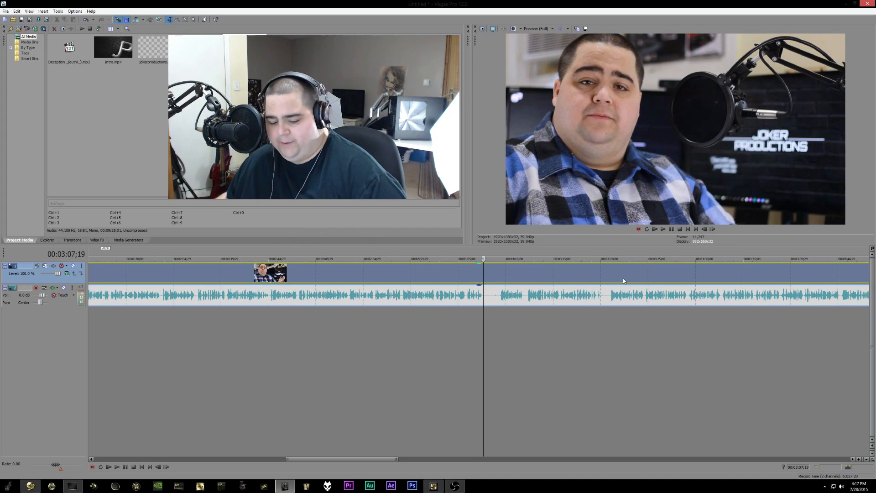
key("s")
- Play the piece after the split from 00:03:09;19 and pause at 00:03:21;11 where the retake begins
left_click(499, 273)
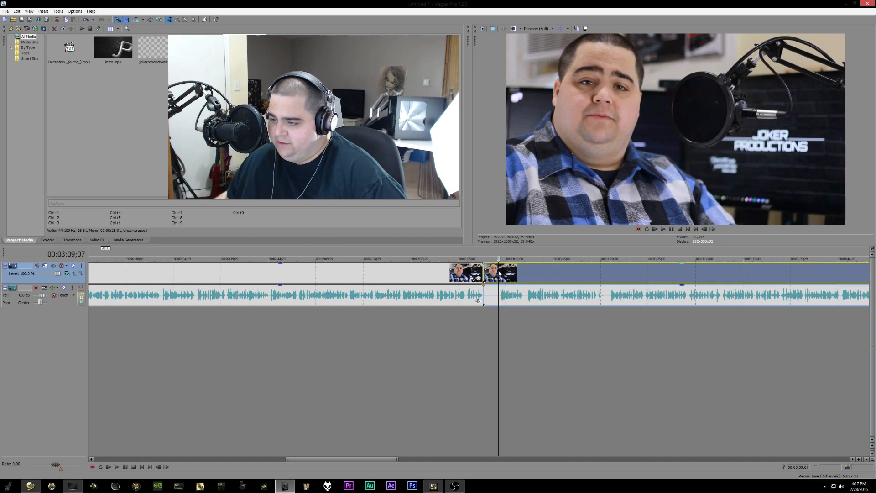
left_click(502, 273)
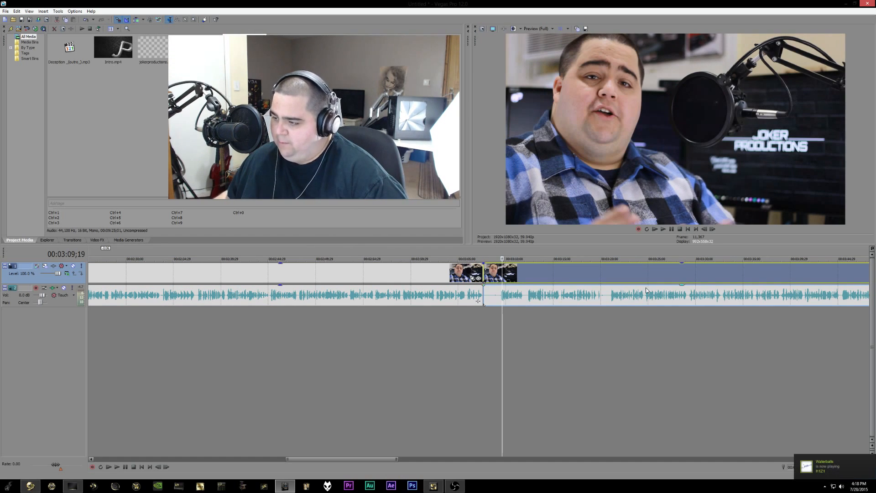
left_click(671, 230)
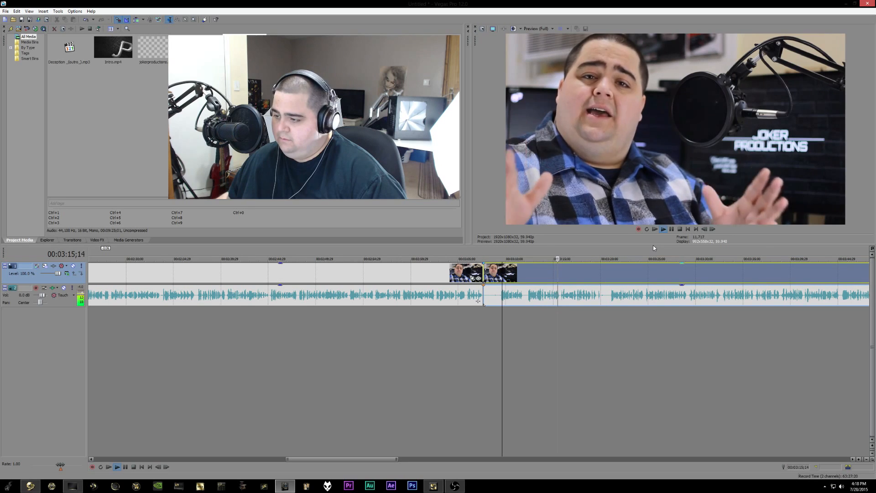
left_click(671, 230)
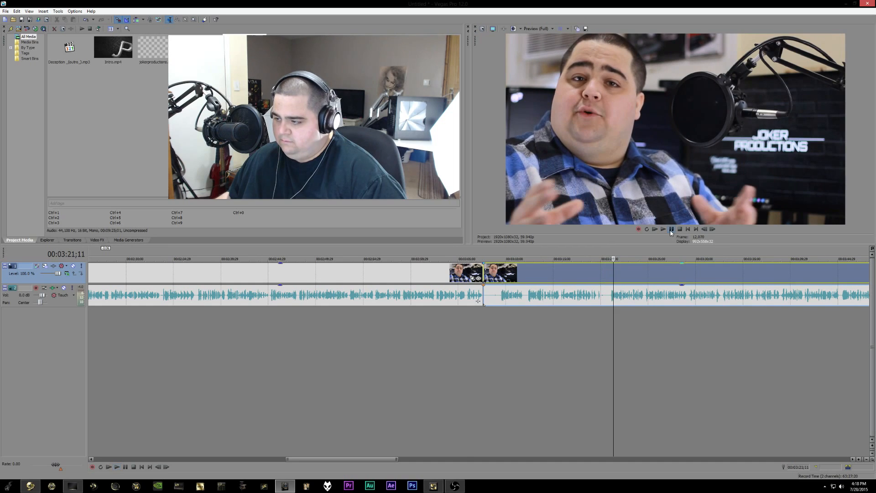
scroll(697, 340, "down", 4)
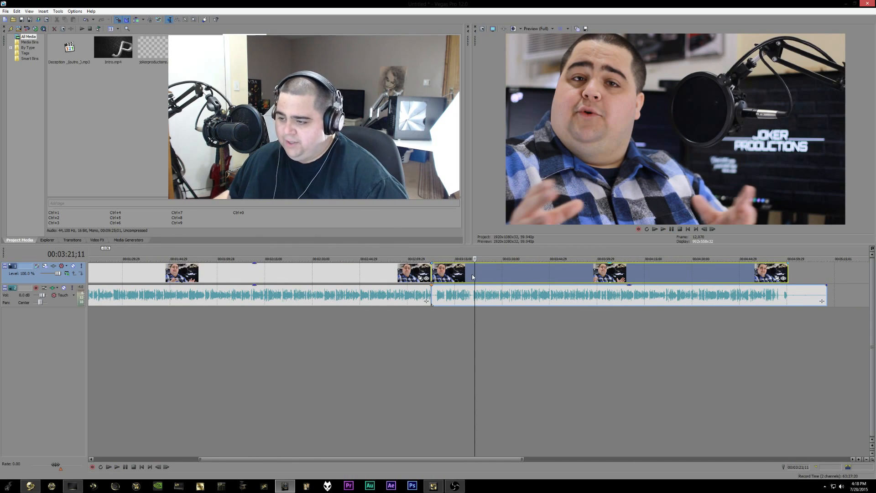
- Split the footage and voice recording at 00:03:20;25, just before the speech resumes
scroll(474, 274, "up", 4)
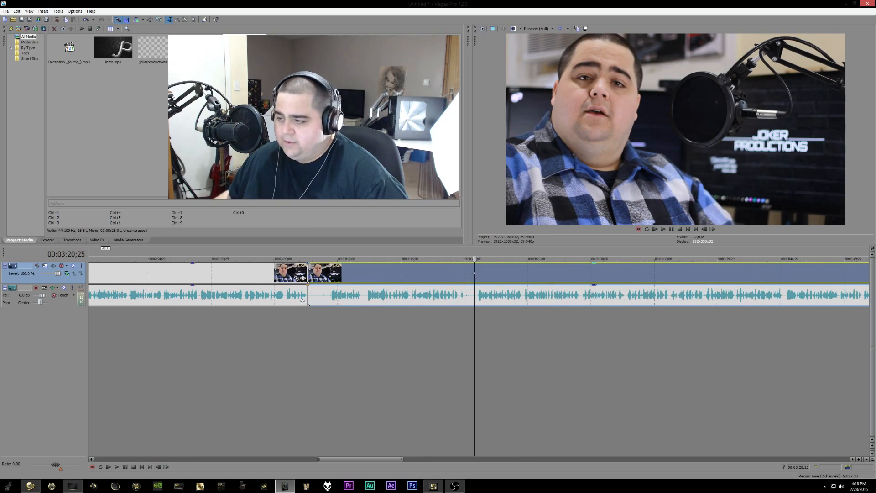
key("space")
left_click(679, 229)
key("s")
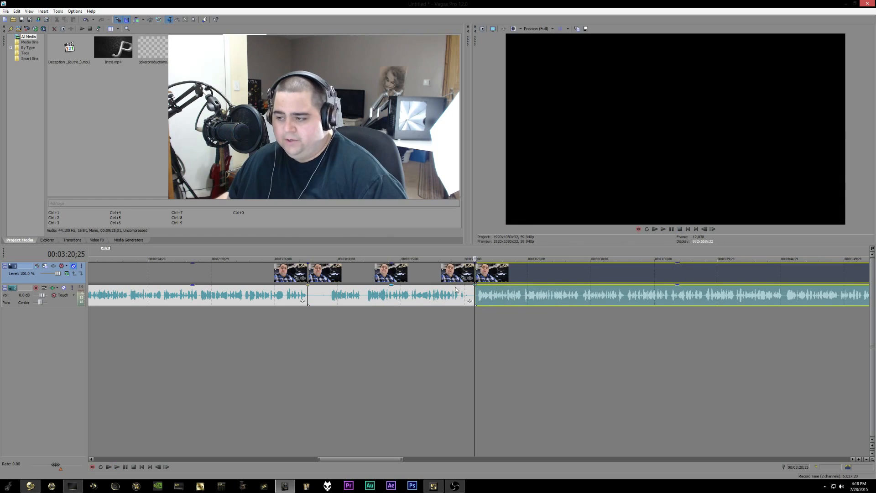
- Delete the unwanted footage and voice piece between the splits at 00:03:07;19 and 00:03:20;25
left_click(430, 275)
left_click(486, 267)
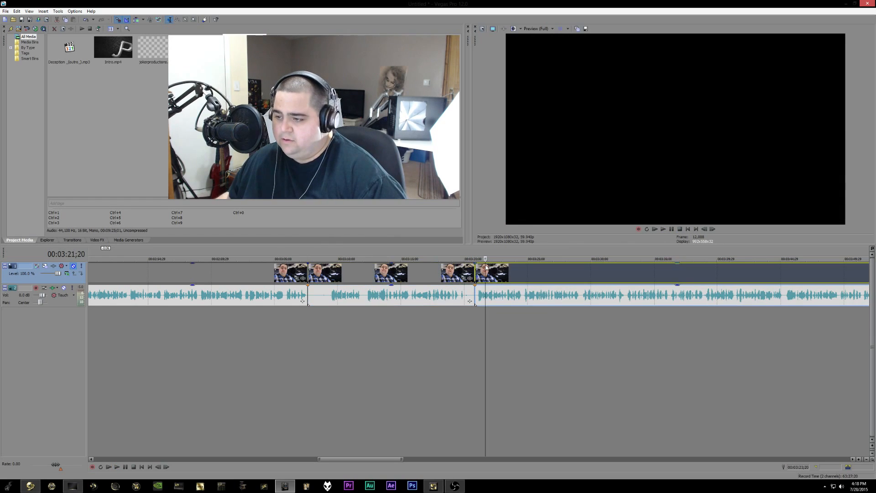
left_click(477, 271)
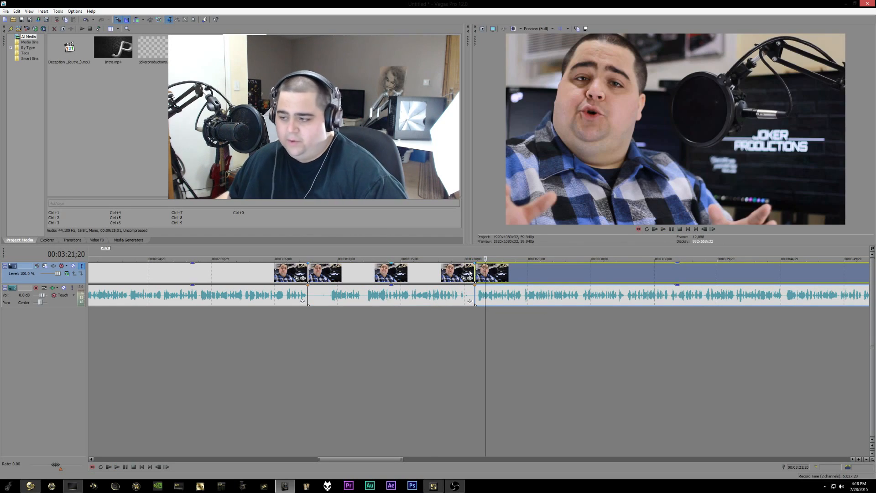
left_click(431, 274)
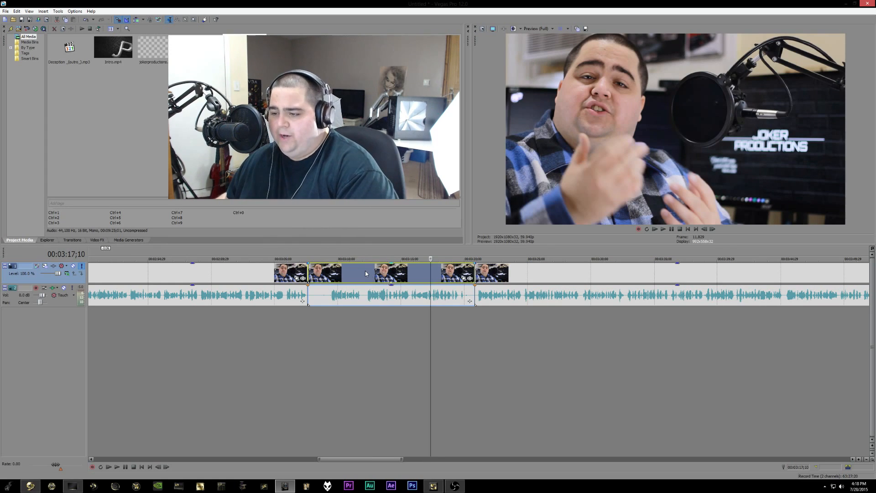
key("Delete")
- Move the last footage and voice piece back to close the gap and overlap the previous clip in a short crossfade ending at 00:03:07;19
left_click_drag(517, 275, 348, 279)
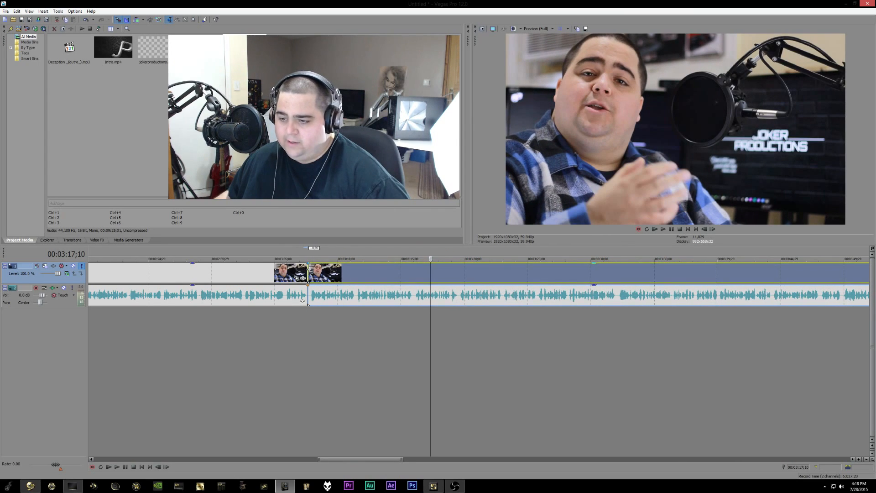
left_click(309, 271)
scroll(309, 272, "up", 6)
left_click_drag(542, 277, 510, 275)
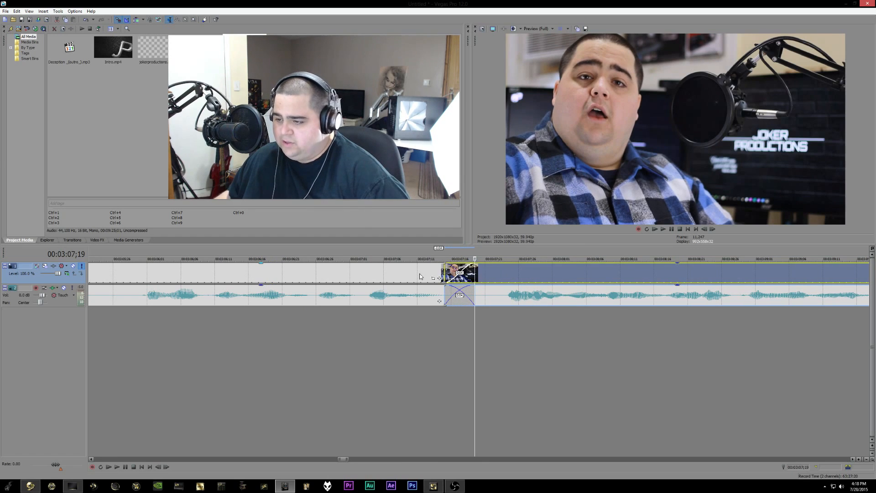
- Play across the second crossfade from 00:03:06;18 and review the rest of the recording toward its end
left_click(414, 275)
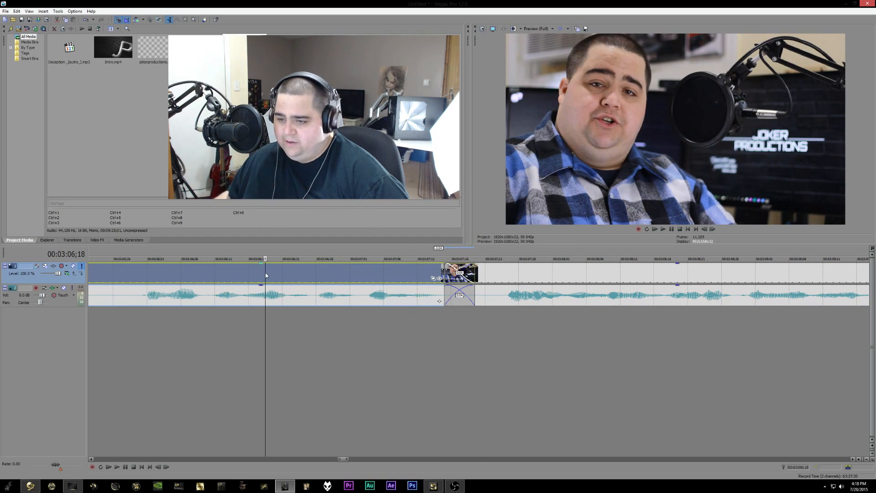
left_click(671, 229)
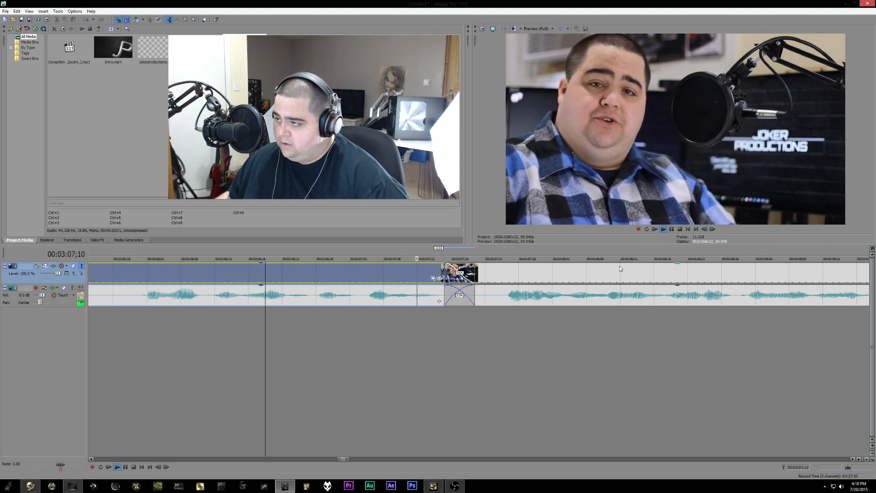
scroll(619, 268, "down", 5)
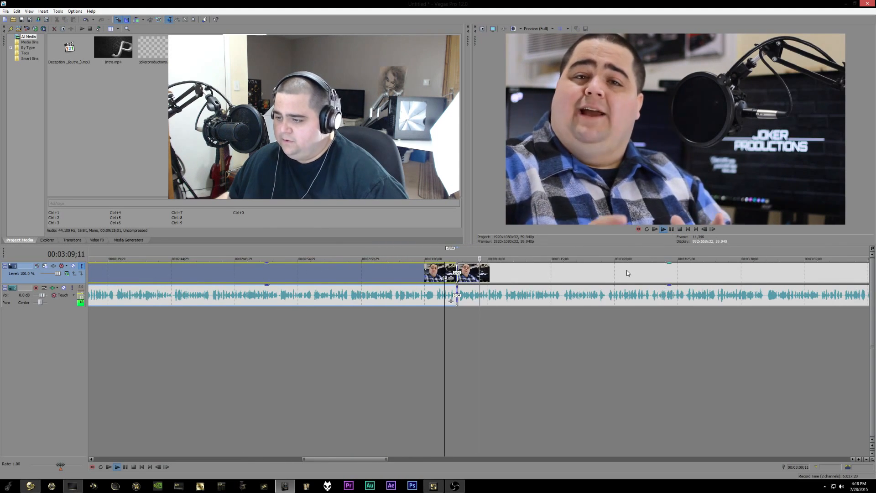
scroll(650, 267, "down", 5)
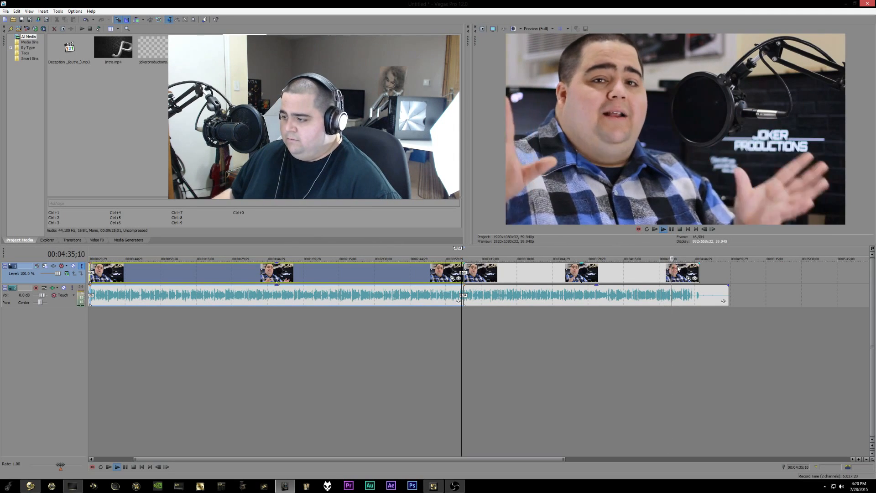
- Split the footage and voice recording at 00:04:44;13, where the speech ends, and delete everything after the split
left_click(670, 272)
scroll(670, 272, "up", 3)
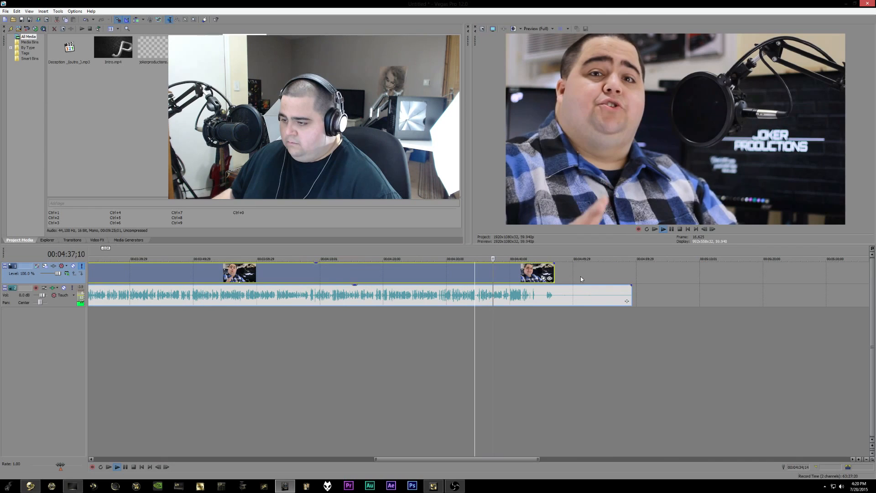
left_click(506, 277)
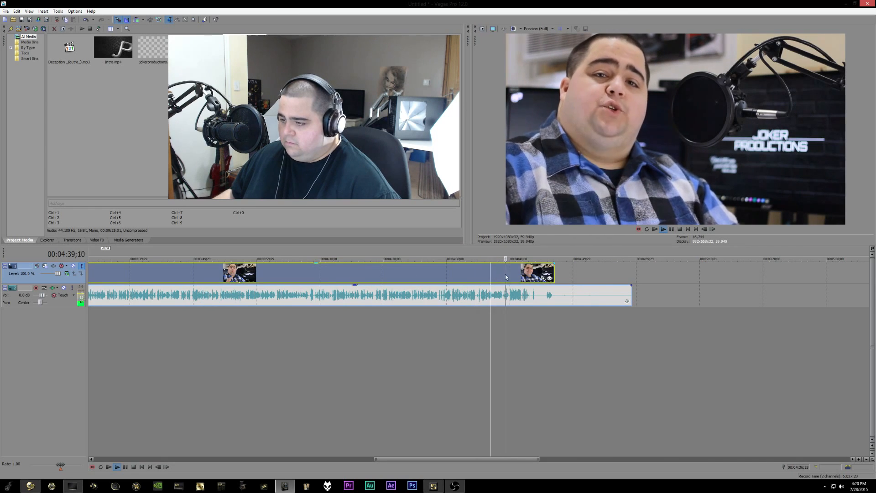
left_click(672, 231)
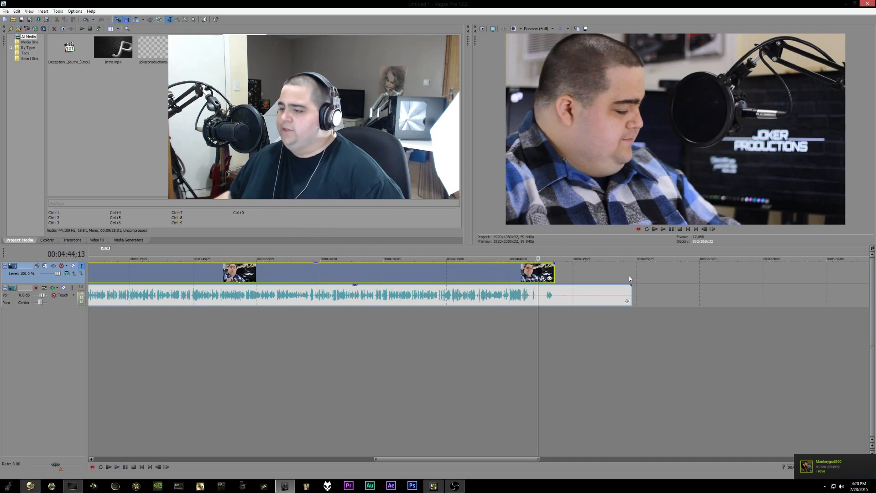
key("s")
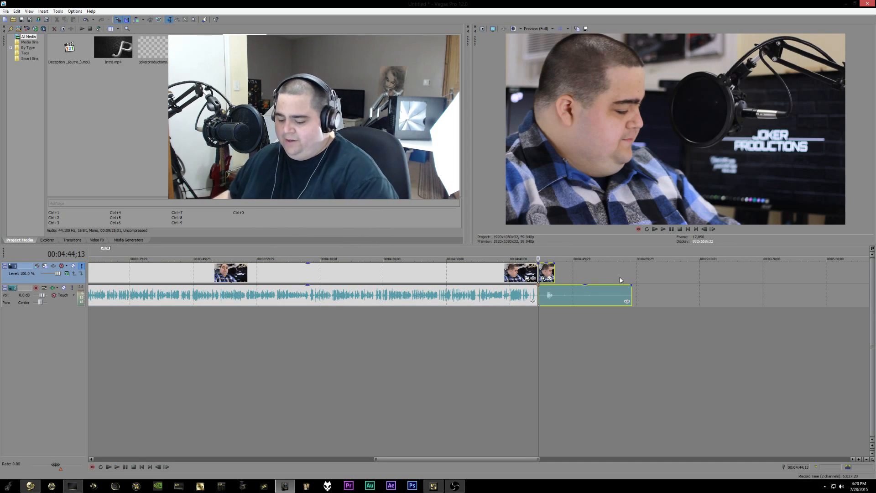
key("Delete")
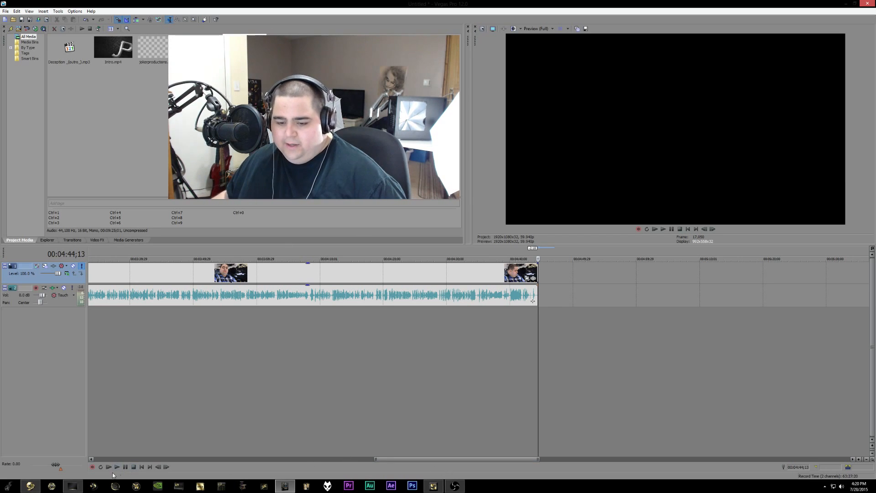
- Add the earlier finished video containing the outro from disk to the timeline, a short gap after the footage ends
mouse_move(69, 490)
left_click(10, 315)
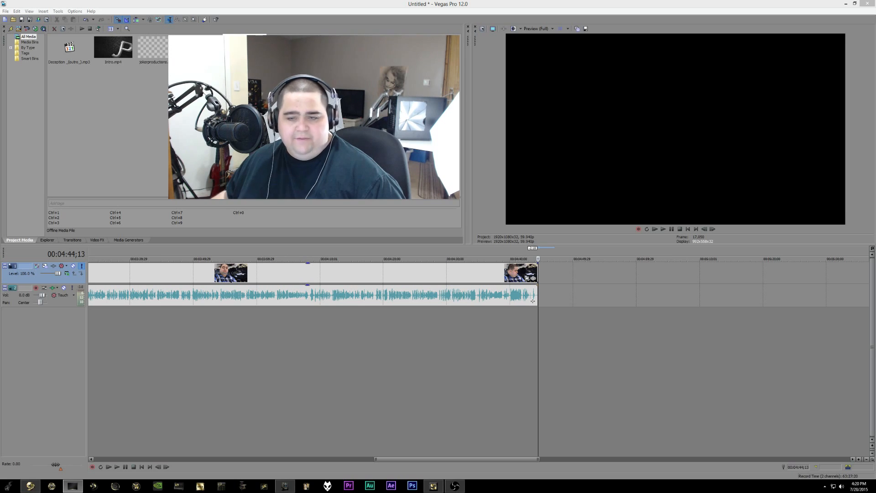
left_click_drag(608, 288, 608, 288)
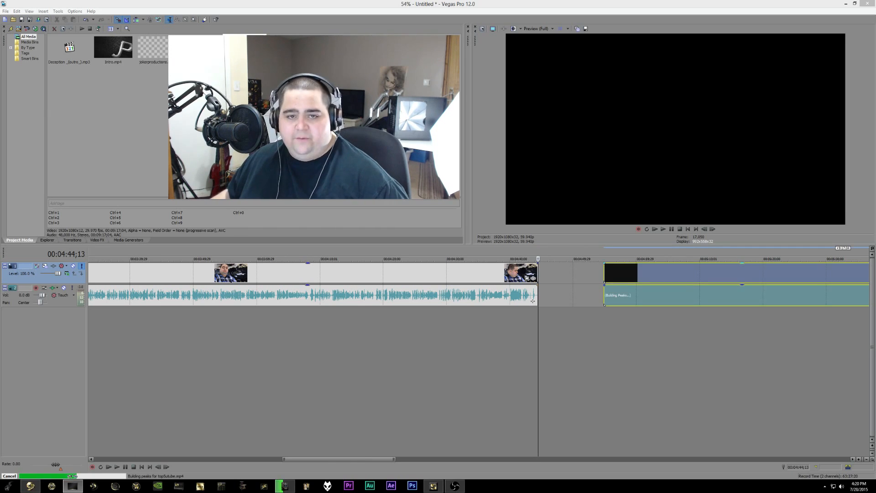
left_click(689, 280)
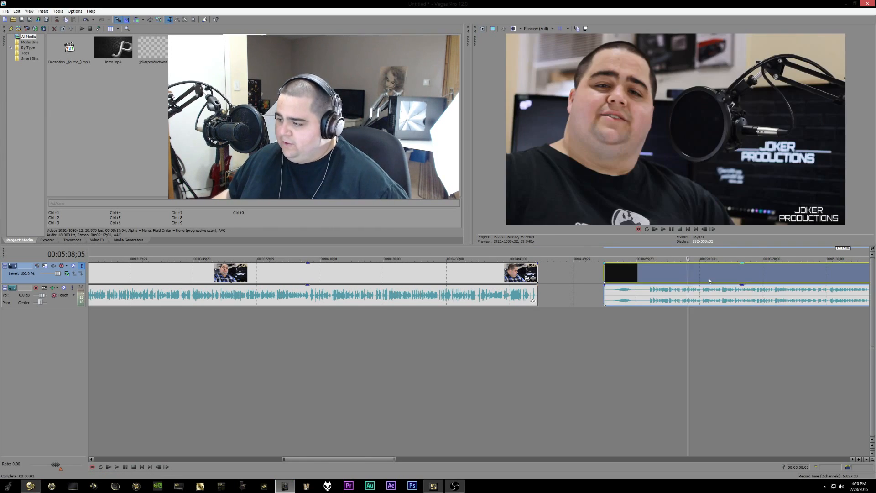
- Split the added video and its audio at 00:13:56;29, on the first frame of the "WATCH MY OTHER VIDEOS" outro
scroll(708, 278, "down", 6)
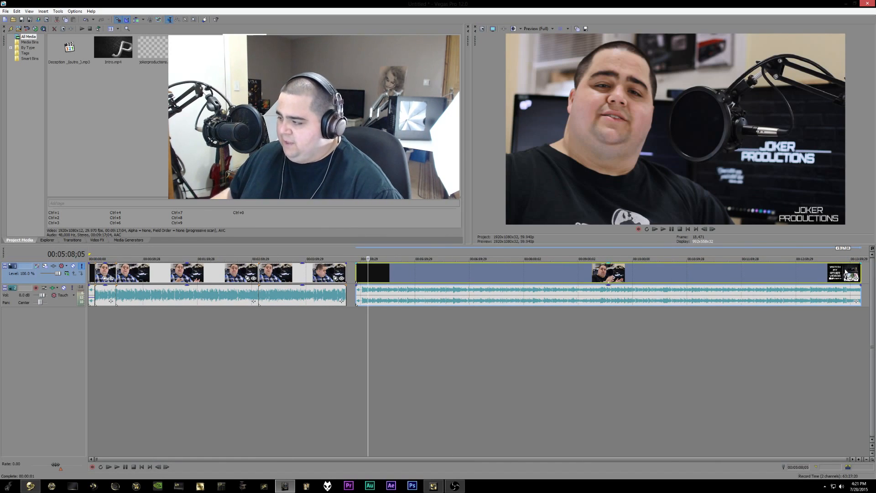
left_click(849, 270)
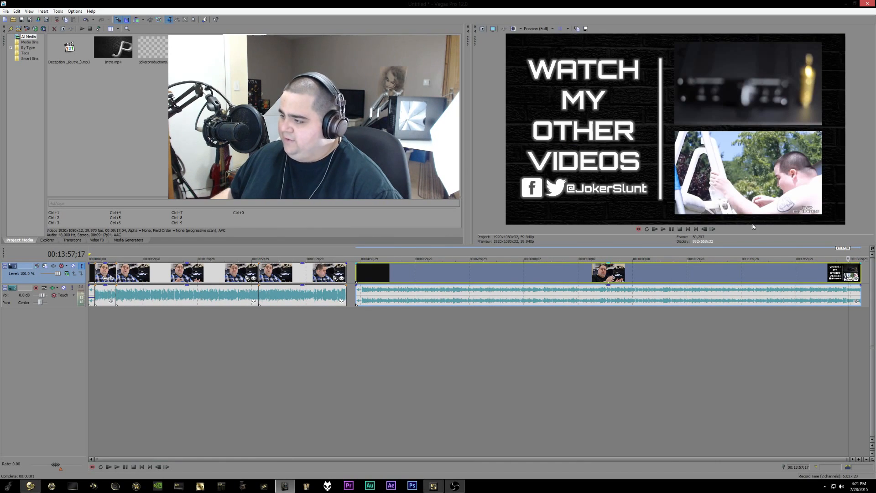
left_click(705, 230)
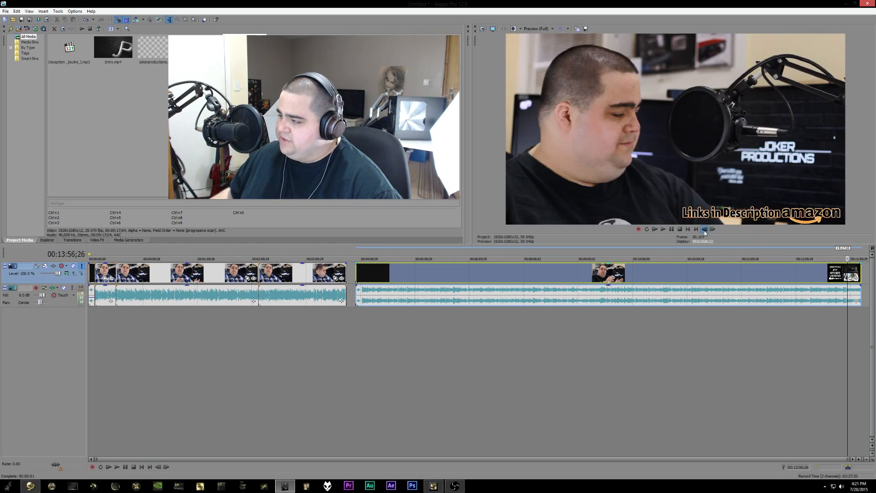
left_click(713, 230)
left_click(715, 229)
left_click(715, 229)
left_click(715, 229)
left_click(715, 229)
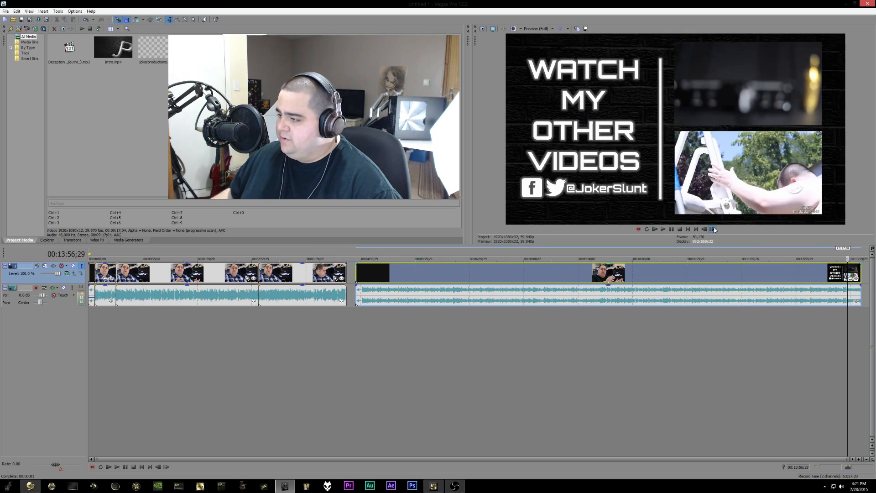
key("s")
- Delete the part of the added video before the outro and move the outro directly against the footage's end at 00:04:44;13
left_click(738, 272)
key("Delete")
left_click(849, 269)
left_click_drag(850, 268, 354, 270)
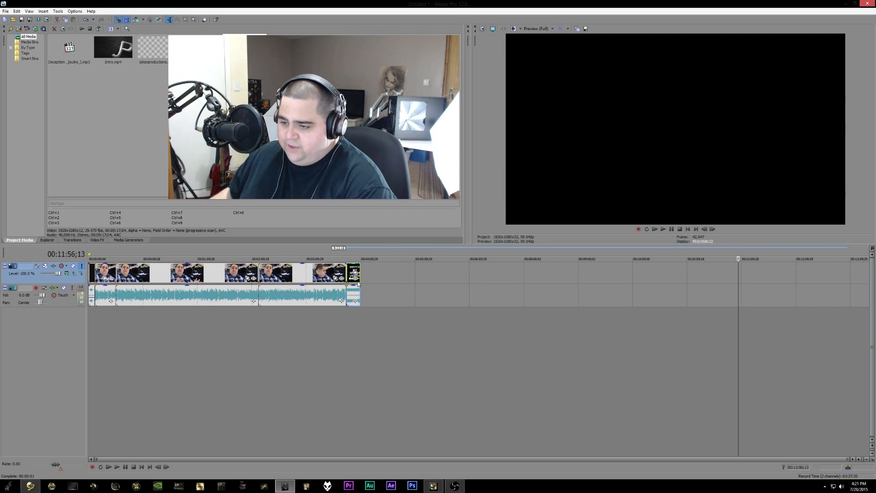
- Delete the outro clip's original audio while keeping its video
left_click(352, 295)
scroll(371, 297, "up", 5)
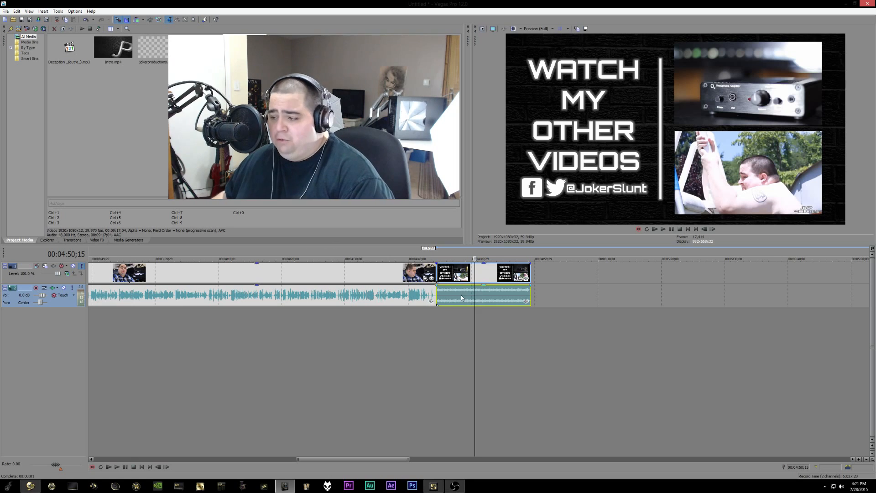
left_click(481, 299)
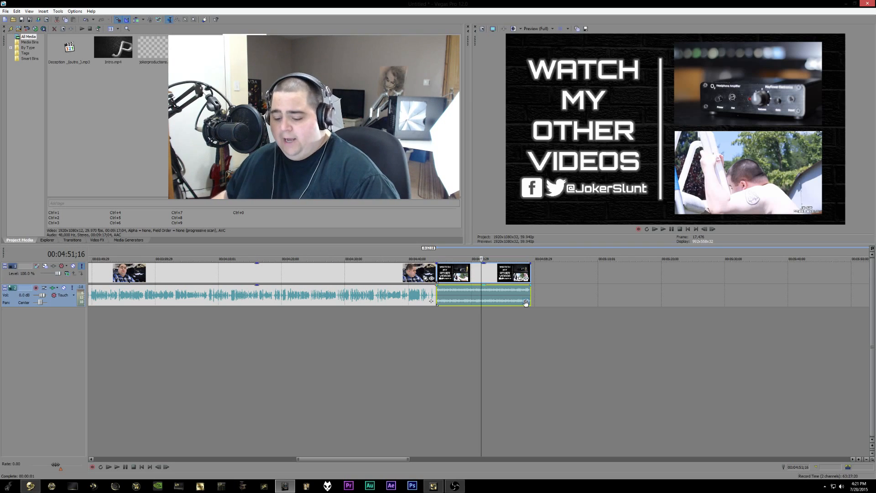
left_click(490, 298)
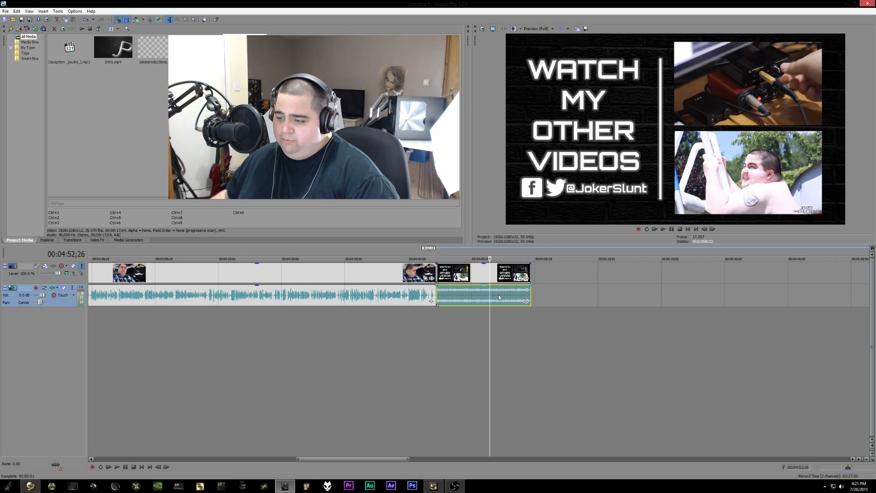
key("Delete")
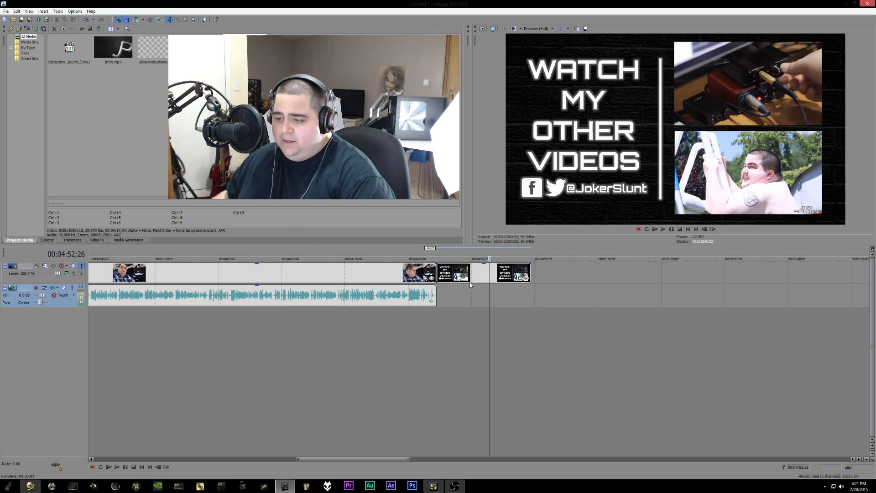
- Place the Deception outro MP3 on the audio track beneath the outro and cut off its end at 00:05:02;13
left_click_drag(70, 47, 317, 200)
left_click_drag(456, 300, 453, 300)
left_click(551, 289)
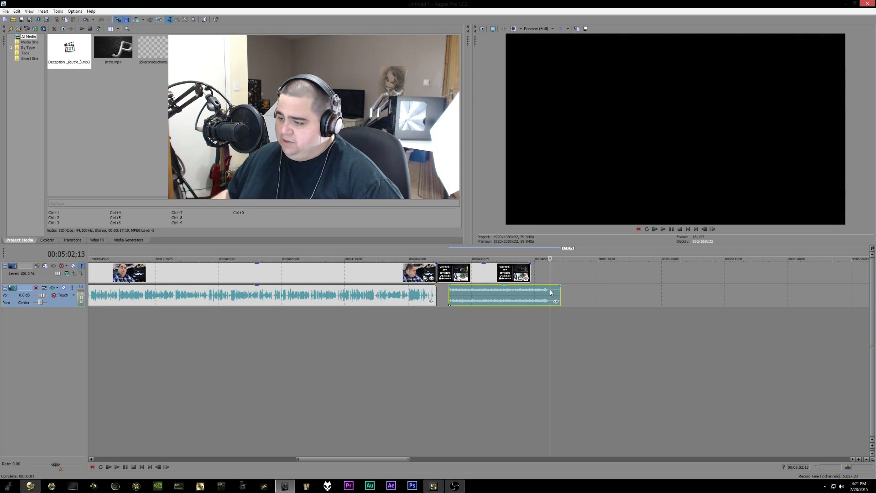
key("s")
key("Delete")
- Move the outro music to end with the outro video at 00:04:59;11, crossfading with the voice, and play the transition
left_click(530, 268)
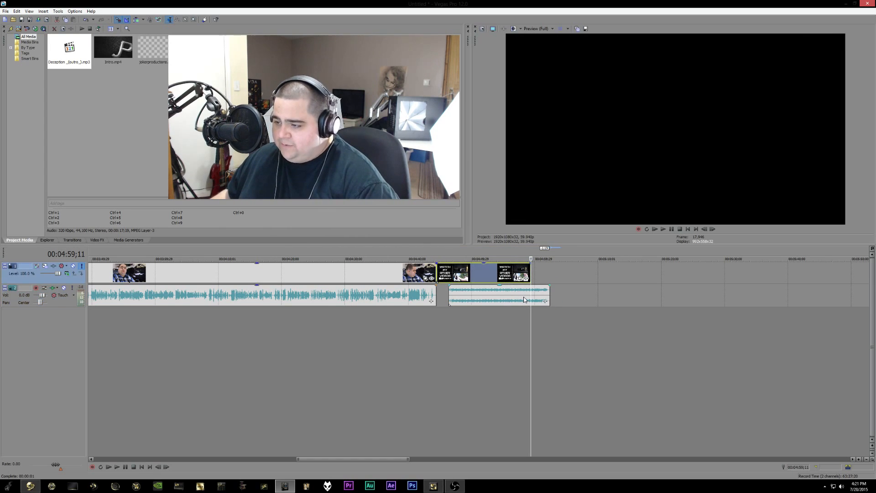
left_click_drag(524, 300, 506, 295)
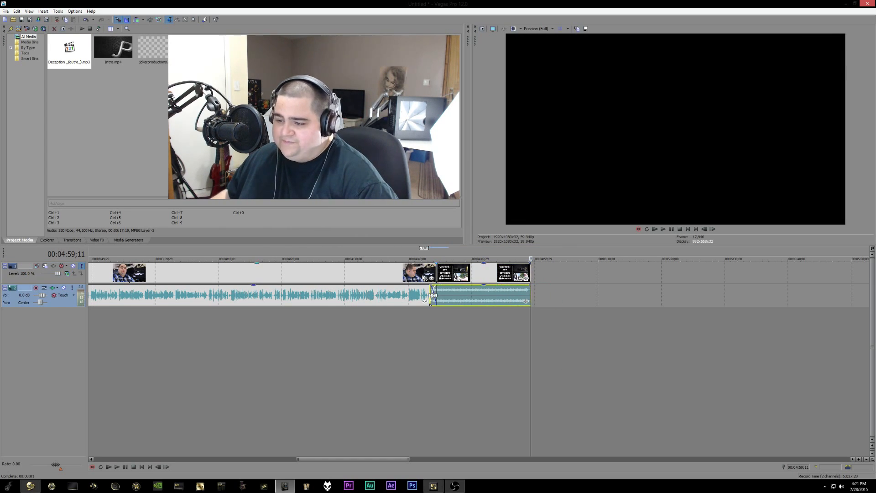
left_click(421, 275)
key("space")
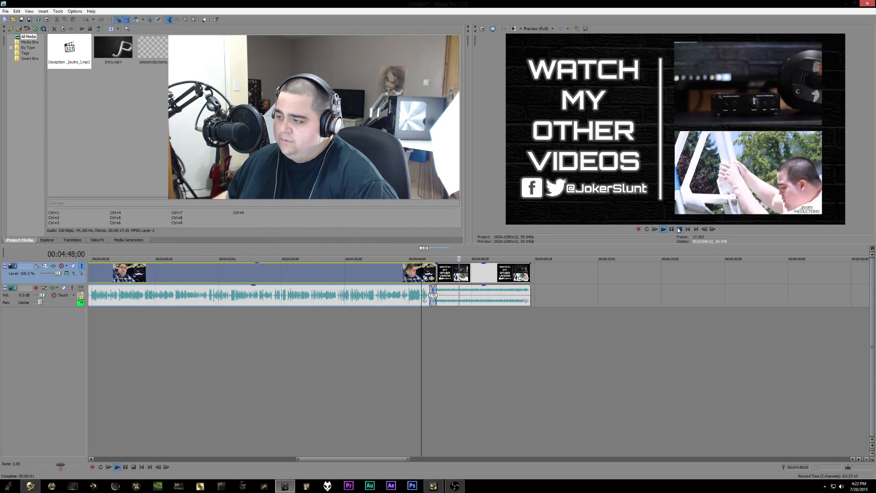
key("space")
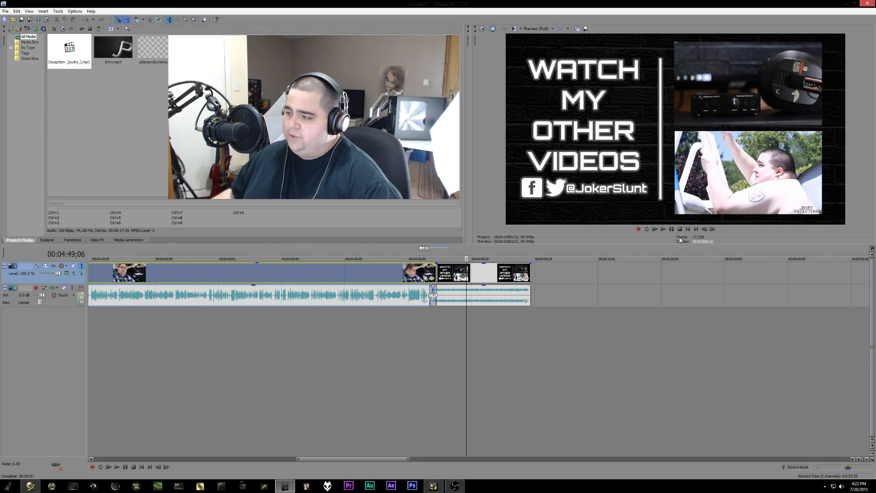
- Return to the project start and insert a new video track above the footage
left_click(689, 230)
scroll(379, 375, "down", 5)
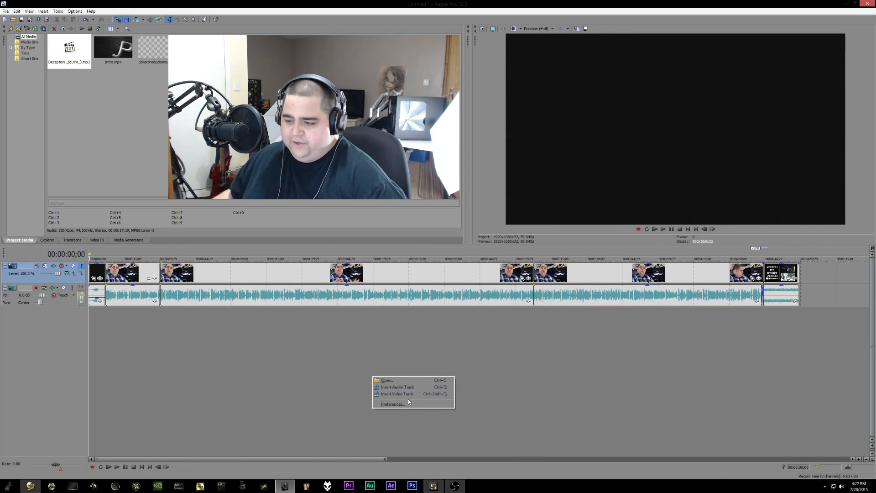
left_click(403, 396)
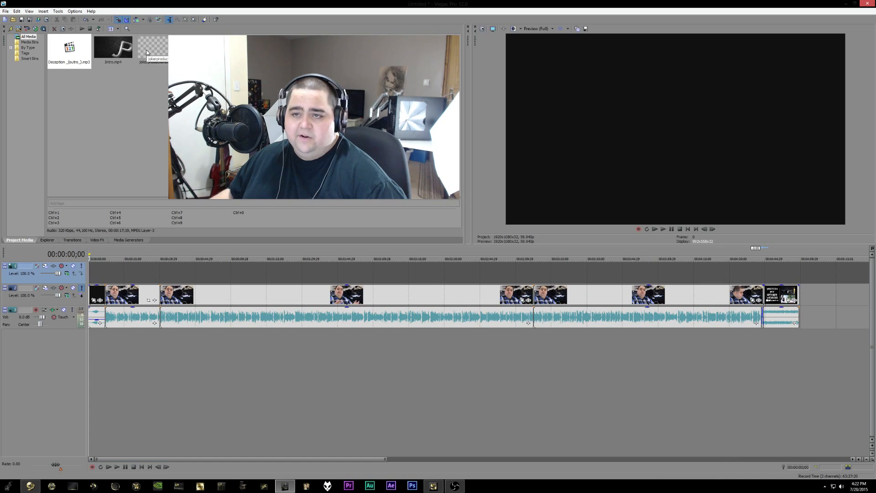
- Place the jokerproductions logo image on the new video track just after the intro crossfade and give it a short fade-in
left_click_drag(146, 52, 151, 53)
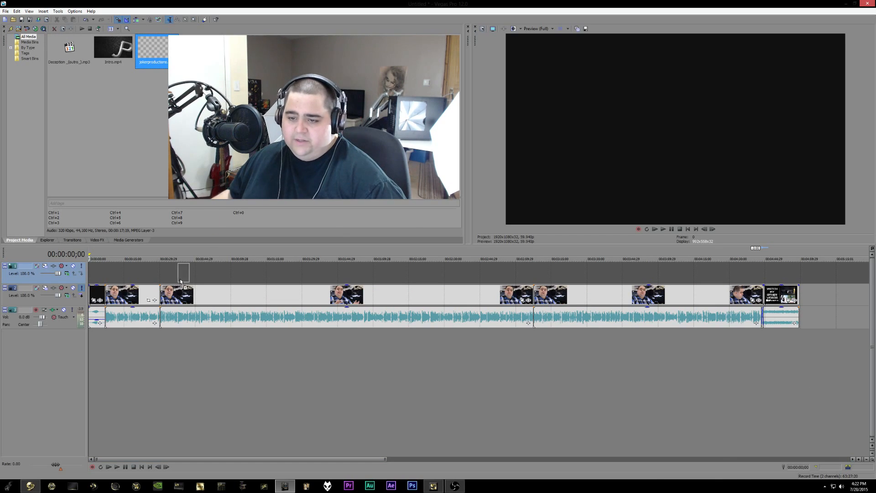
left_click_drag(114, 271, 107, 268)
scroll(109, 271, "up", 9)
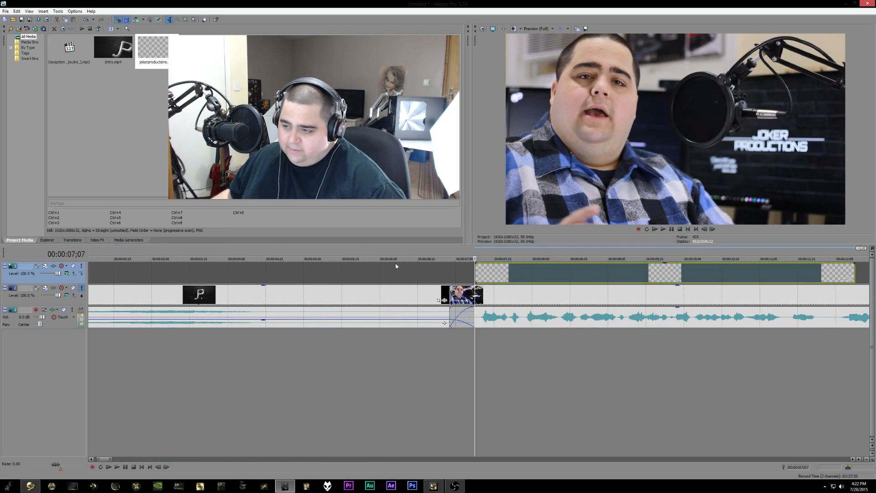
left_click_drag(505, 269, 524, 269)
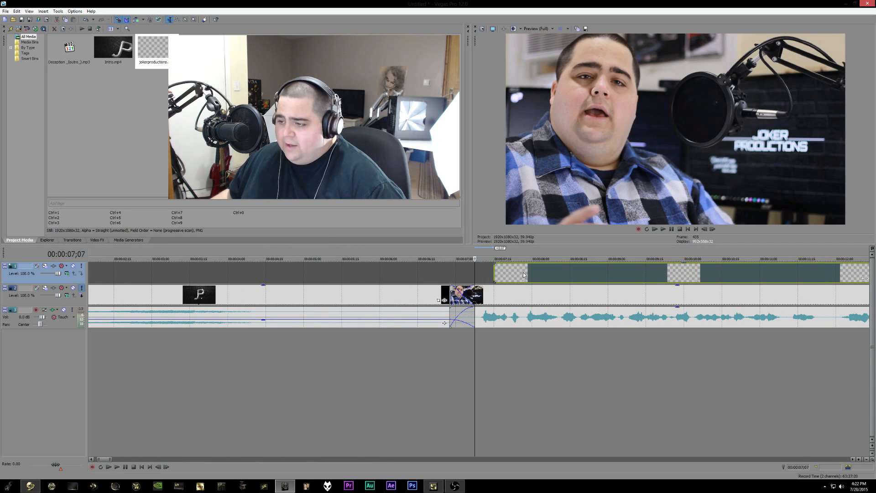
left_click_drag(495, 264, 521, 269)
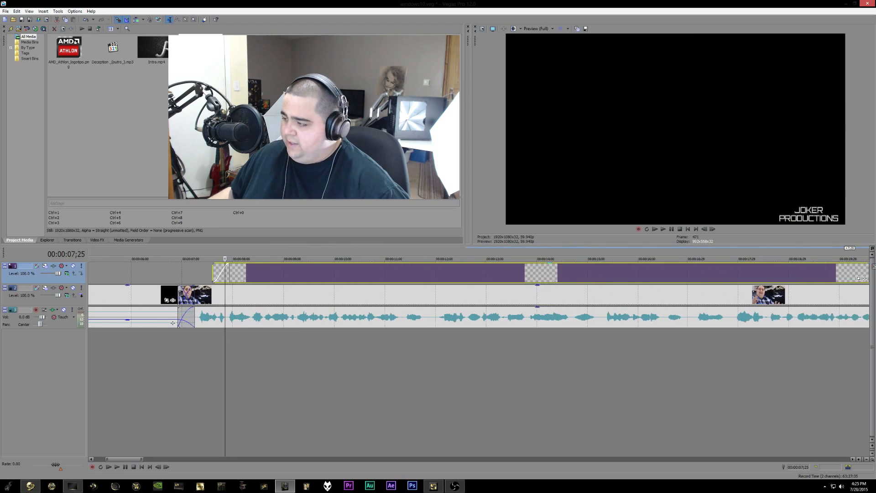
- Extend the logo image to the end of the main footage, stopping where the outro begins
left_click_drag(875, 266, 827, 270)
scroll(824, 286, "down", 5)
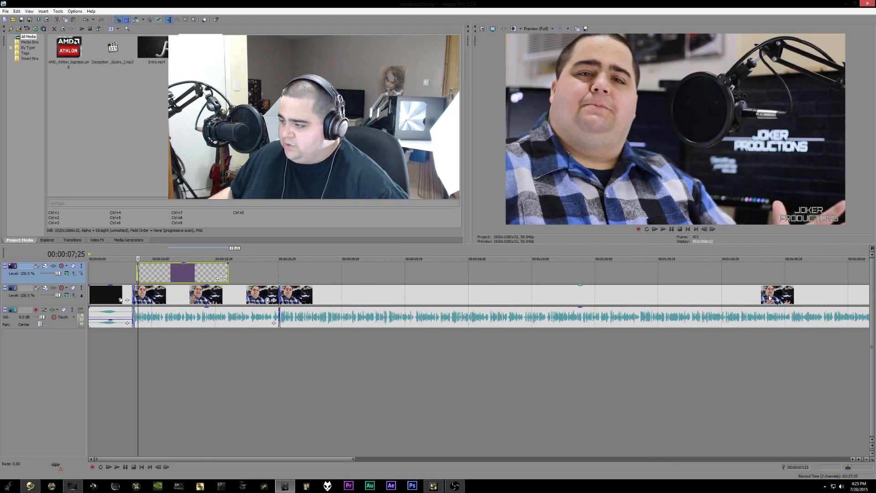
left_click_drag(226, 273, 678, 273)
left_click(566, 278)
left_click_drag(566, 277, 445, 268)
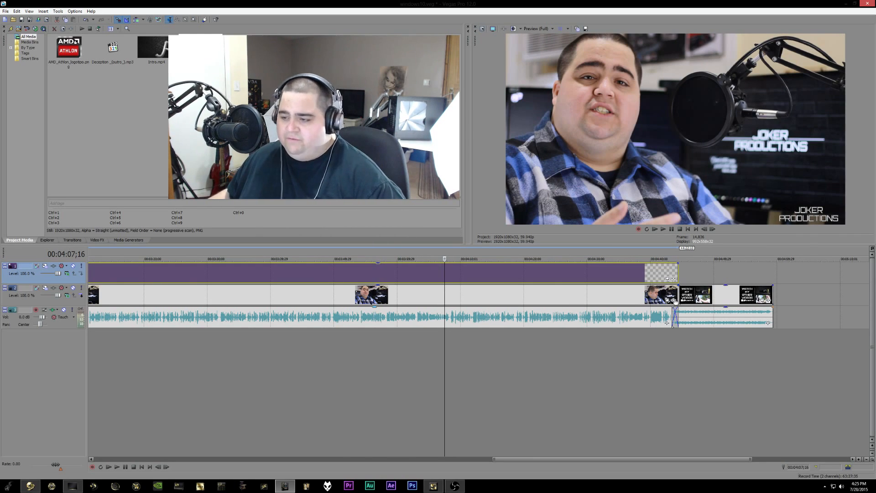
- Check the logo overlay at several points across the footage, up to the start of the outro
left_click(687, 229)
scroll(513, 311, "down", 4)
left_click(333, 270)
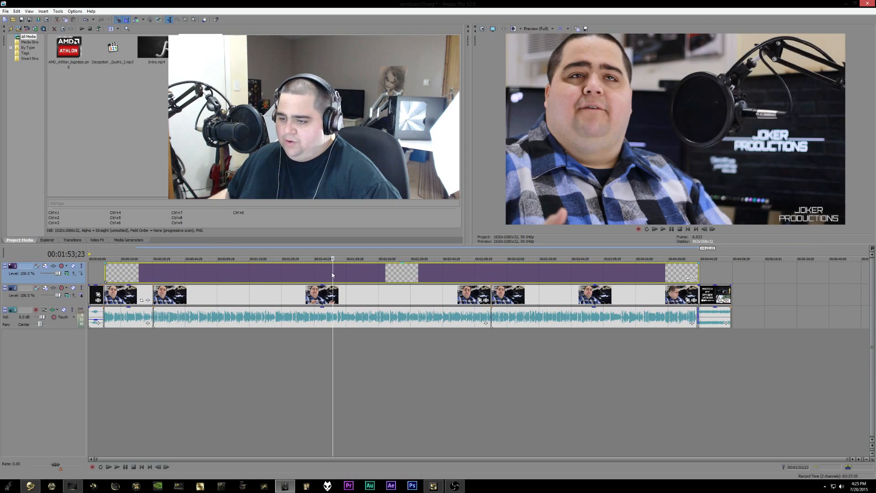
left_click(331, 277)
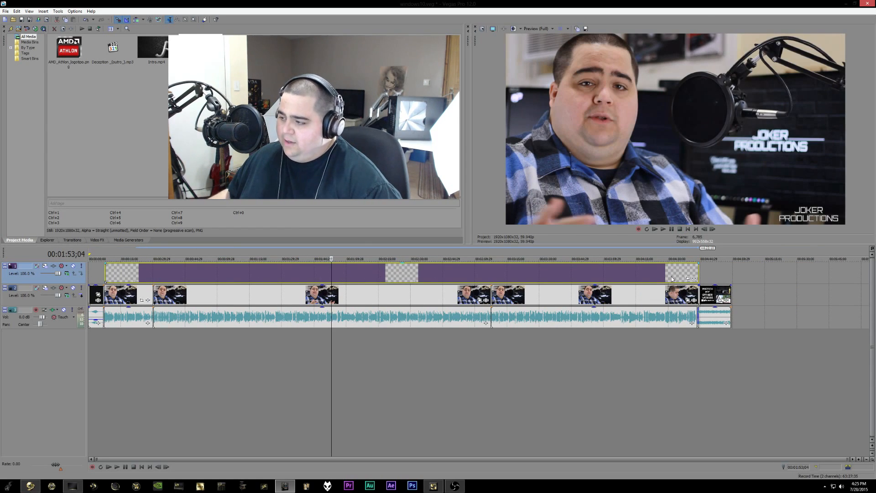
left_click(697, 269)
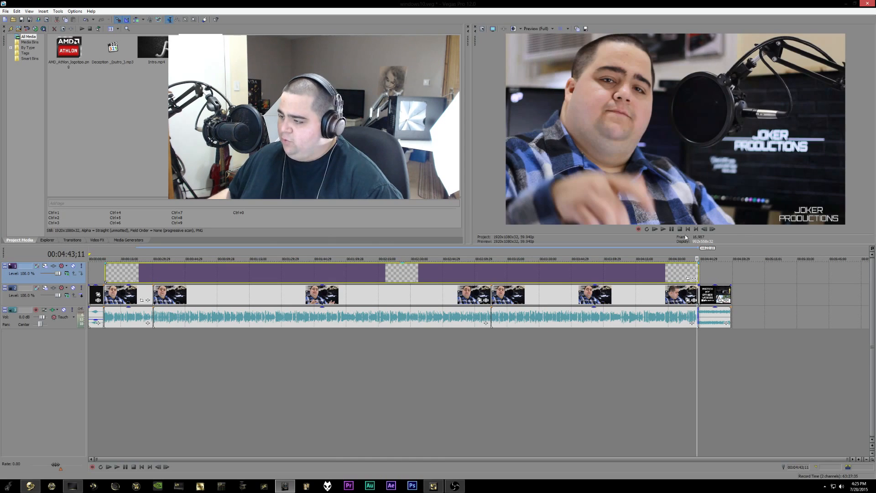
left_click(674, 231)
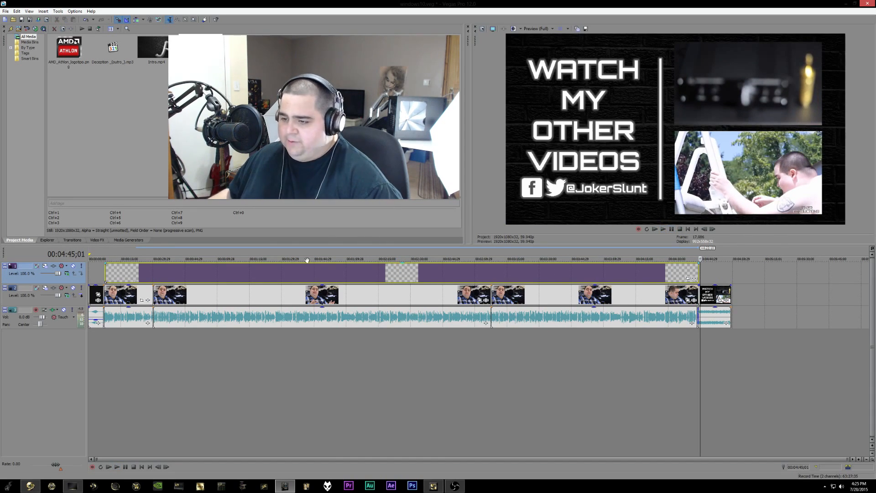
key("alt+Tab")
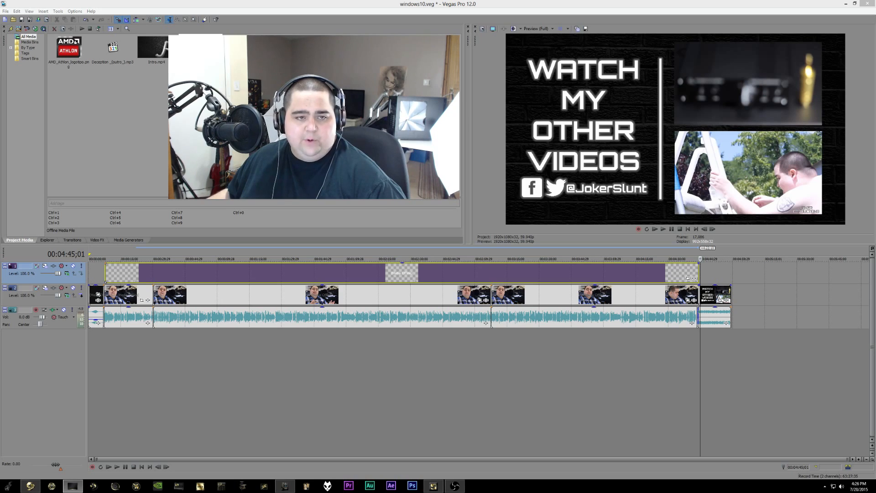
- Insert a new video track, place the Desktop screen recording at the top of the timeline, and delete the recording's audio track
right_click(230, 364)
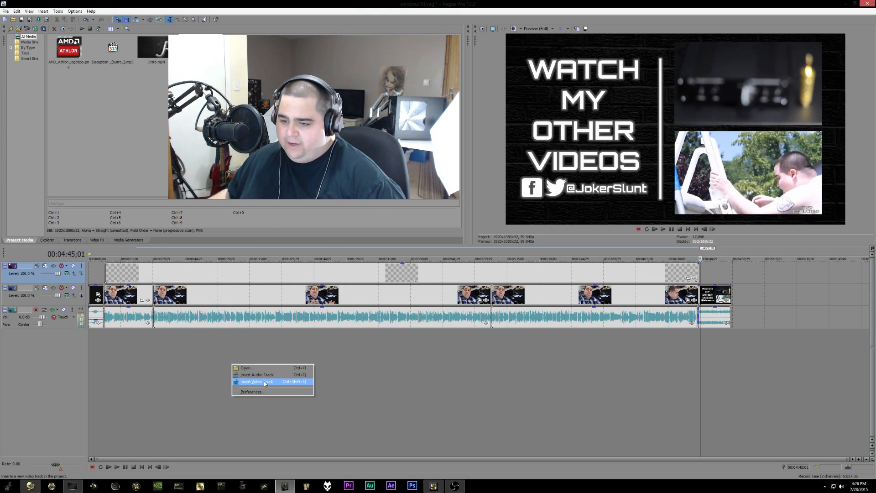
left_click(264, 381)
left_click_drag(136, 294, 219, 271)
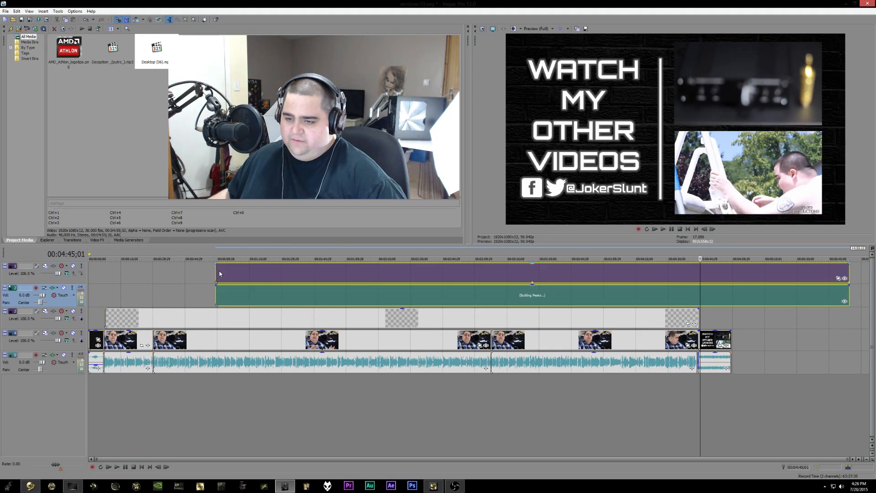
left_click(284, 277)
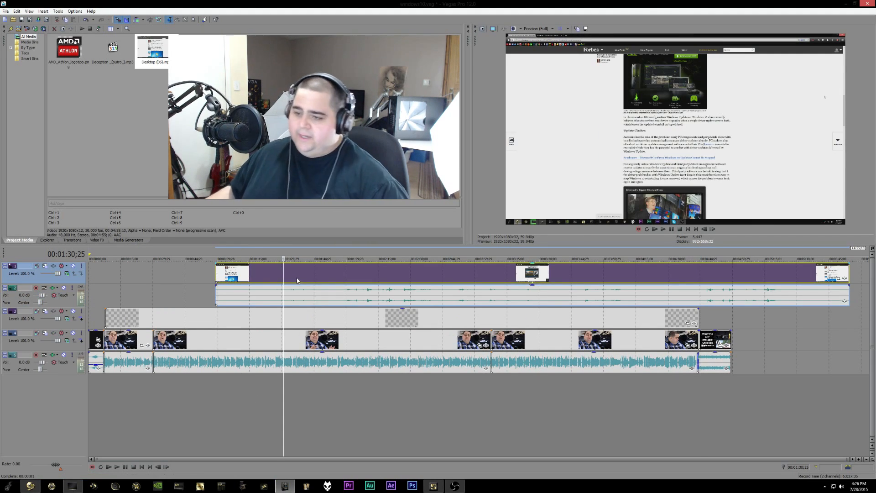
left_click(66, 300)
key("Delete")
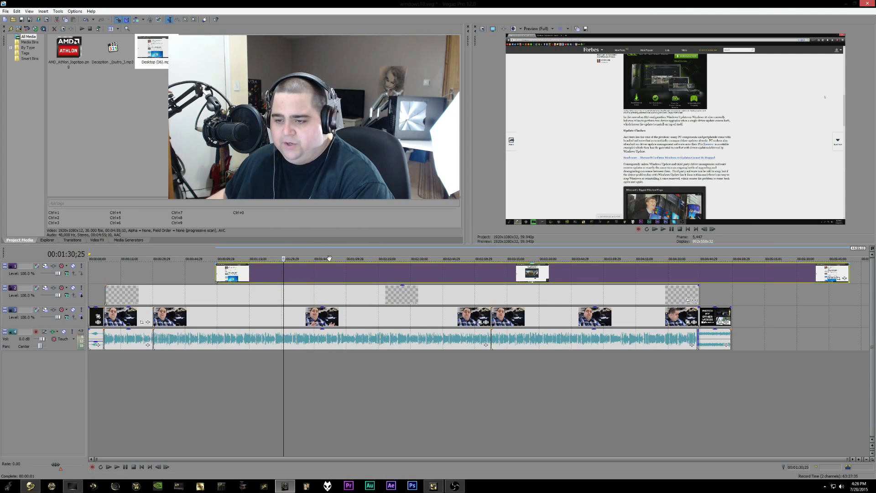
- Split the screen recording about 18 seconds in and delete the opening portion
left_click(264, 273)
mouse_move(264, 273)
left_mouse_down()
mouse_move(217, 270)
mouse_move(254, 277)
left_mouse_up()
key("s")
left_click(234, 272)
key("Delete")
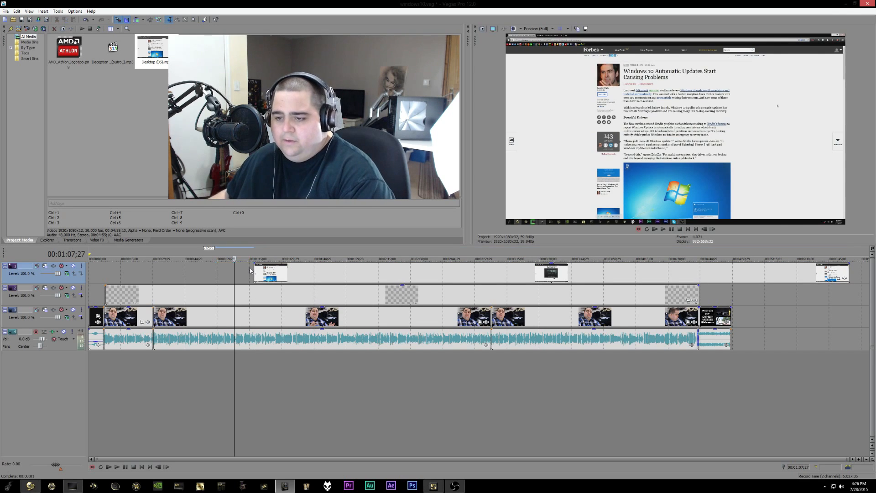
- Play the footage from about 0:30 to find the cue, and move the screen recording to start at about 0:36 with a short fade-in
left_click(155, 270)
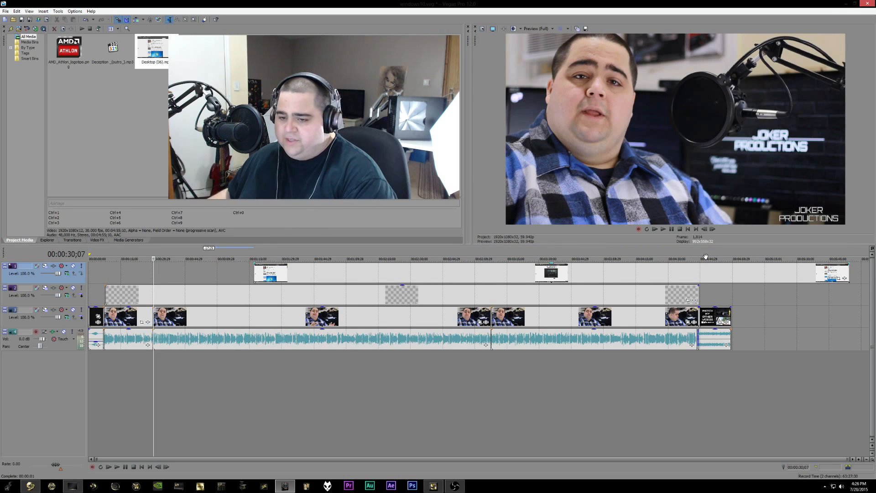
left_click(671, 227)
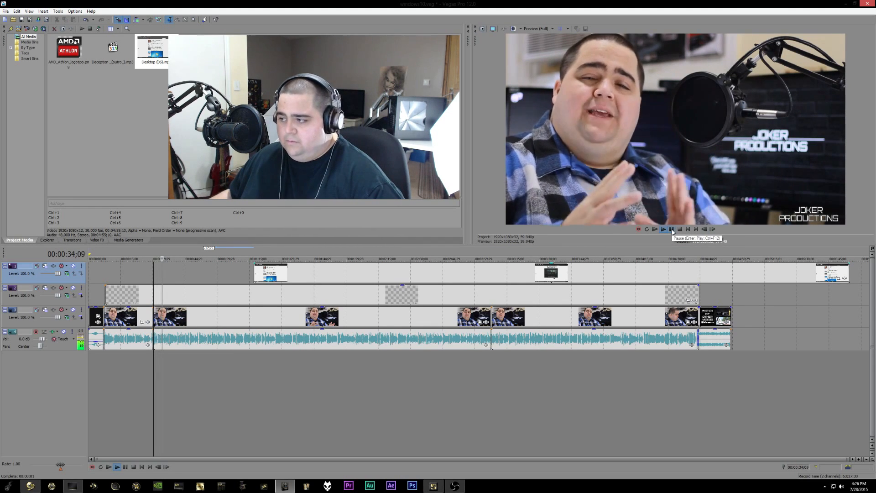
left_click(672, 229)
left_click_drag(333, 268, 242, 276)
scroll(208, 265, "up", 3)
scroll(208, 265, "up", 3)
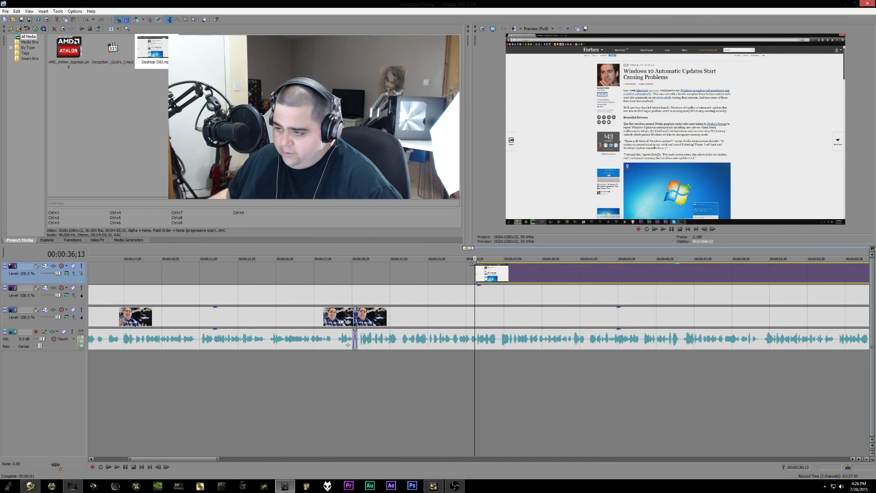
left_click_drag(476, 264, 499, 273)
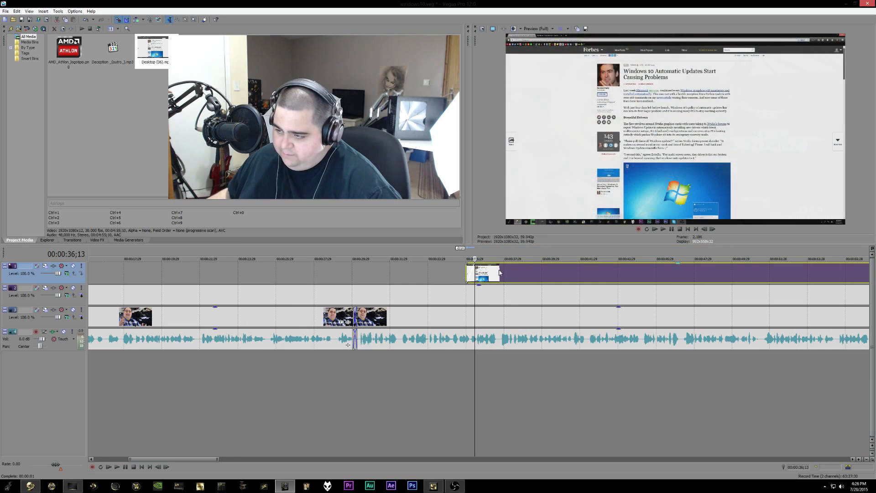
- Play the screen recording from about 0:35 over the footage and split it at 00:00:48;09
left_click(453, 266)
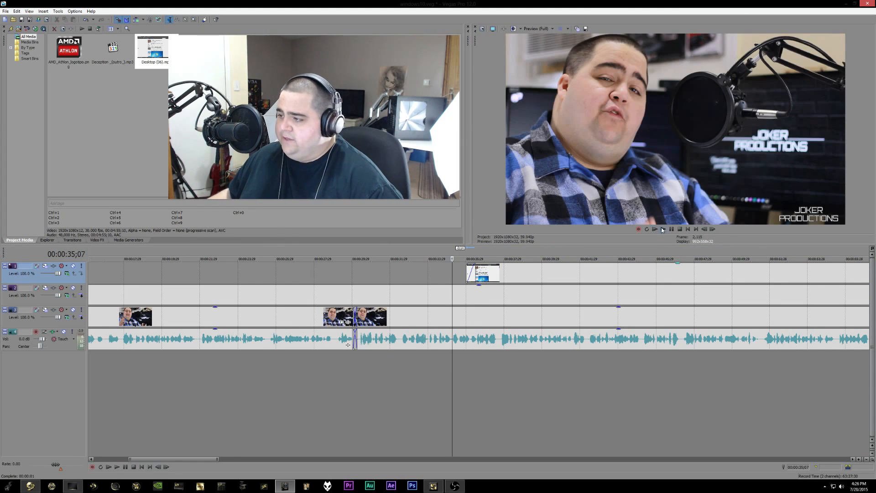
left_click(672, 230)
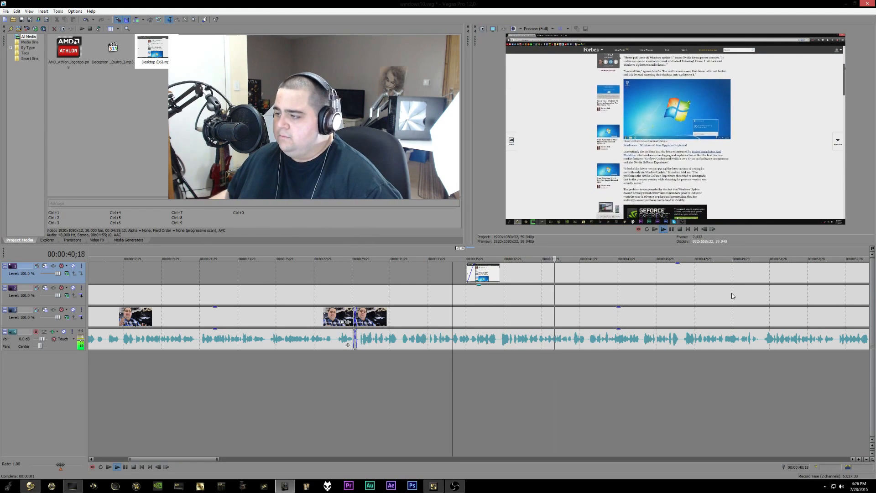
scroll(703, 255, "down", 4)
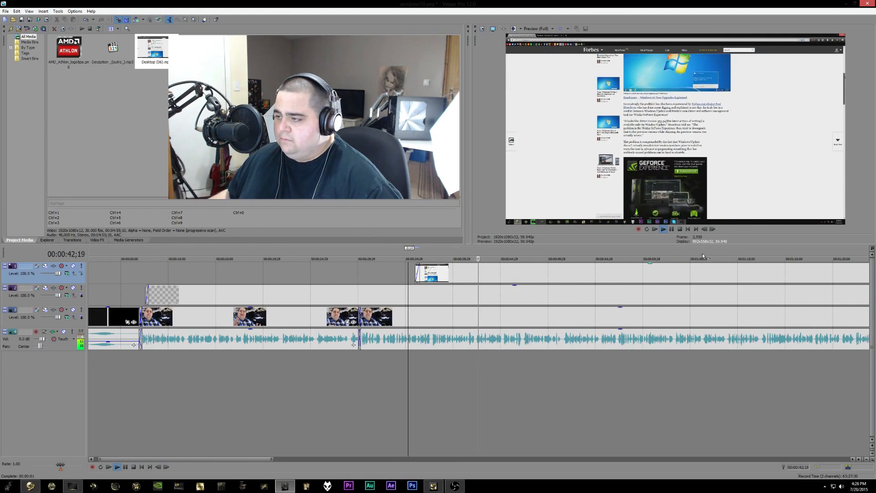
left_click(672, 229)
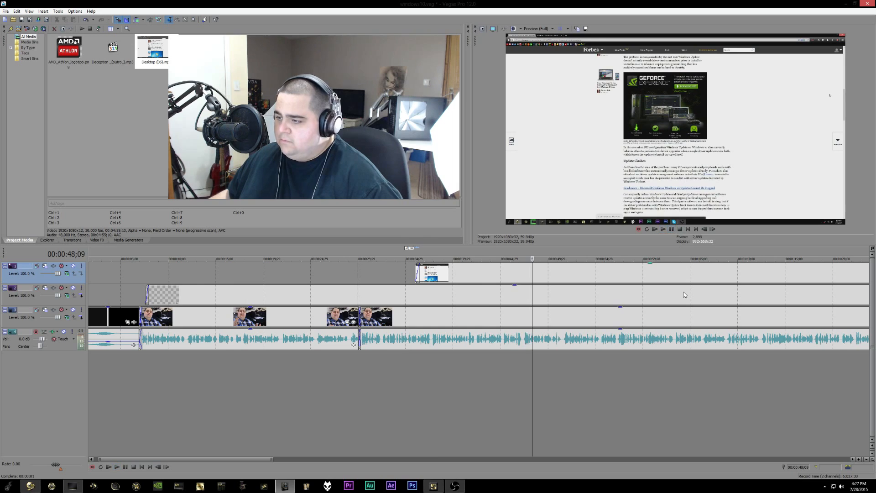
scroll(681, 306, "down", 2)
right_click(319, 268)
left_click(343, 162)
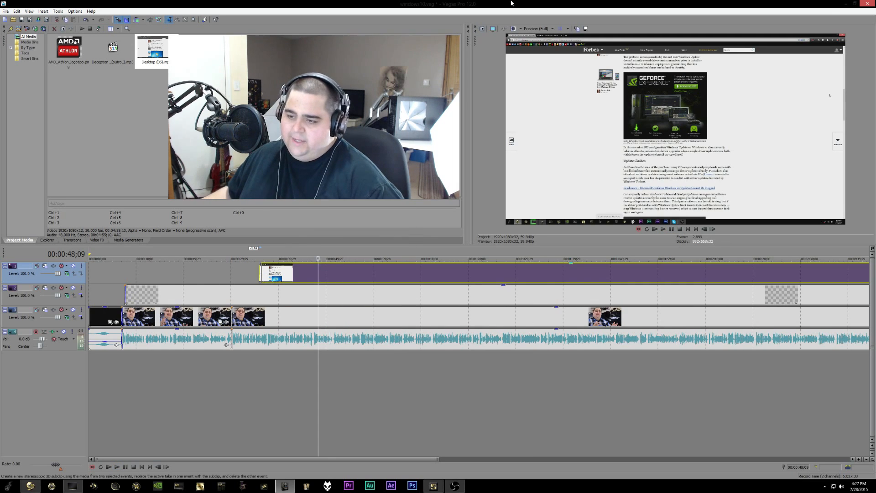
left_click(366, 269)
scroll(428, 315, "down", 2)
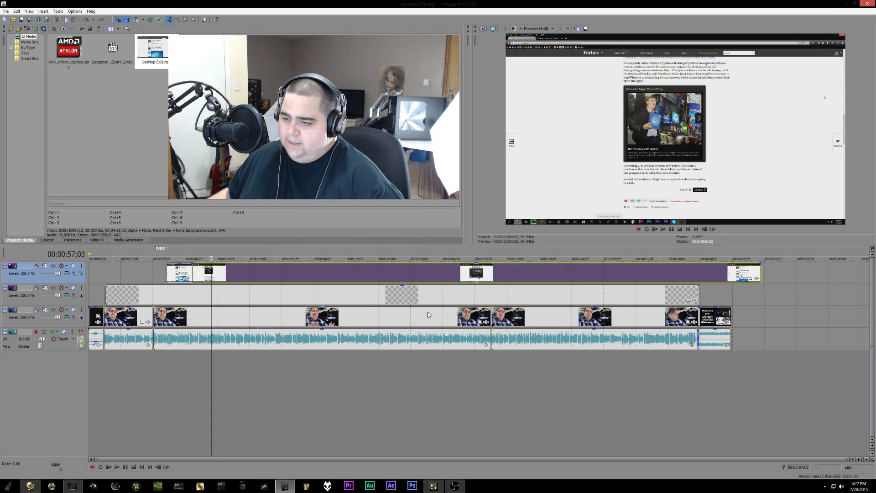
- Split the rest of the screen recording at 00:04:52;06 and delete the long middle portion
left_click(383, 272)
left_click_drag(382, 274, 718, 273)
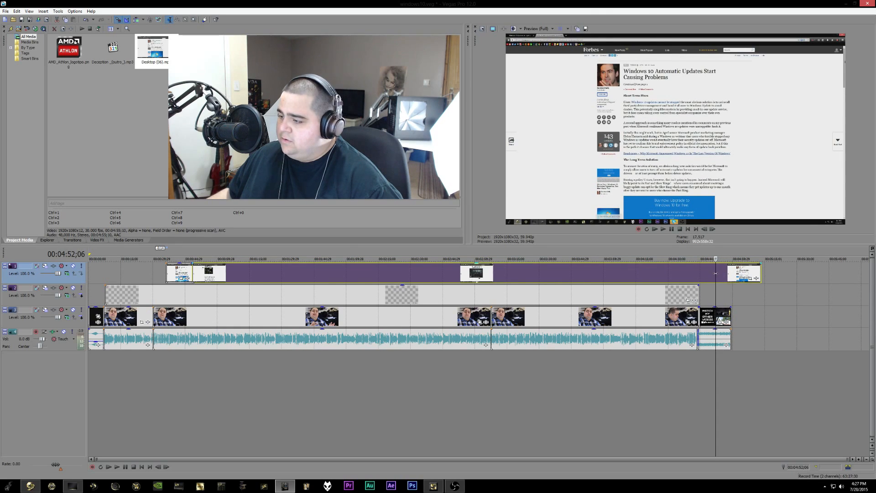
key("s")
left_click(632, 273)
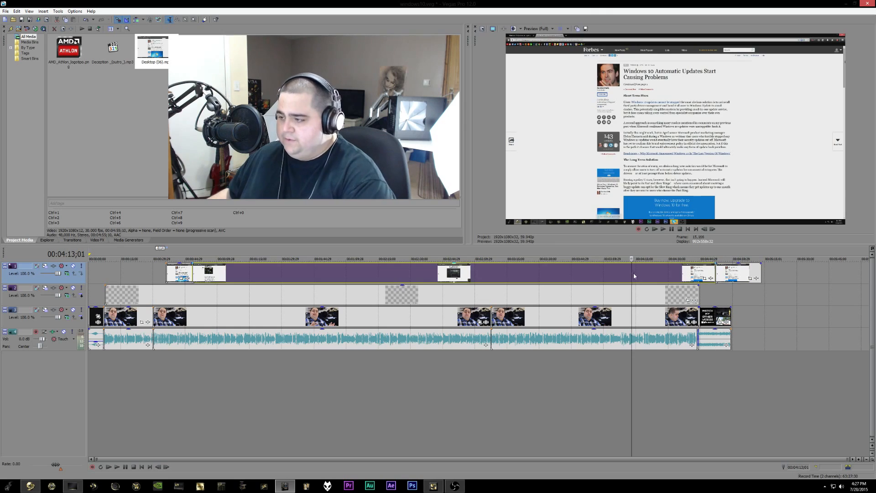
key("Delete")
- Play the remaining second piece of the recording, split it at 00:05:02;20, and delete everything after the split
left_click(726, 276)
left_click(663, 229)
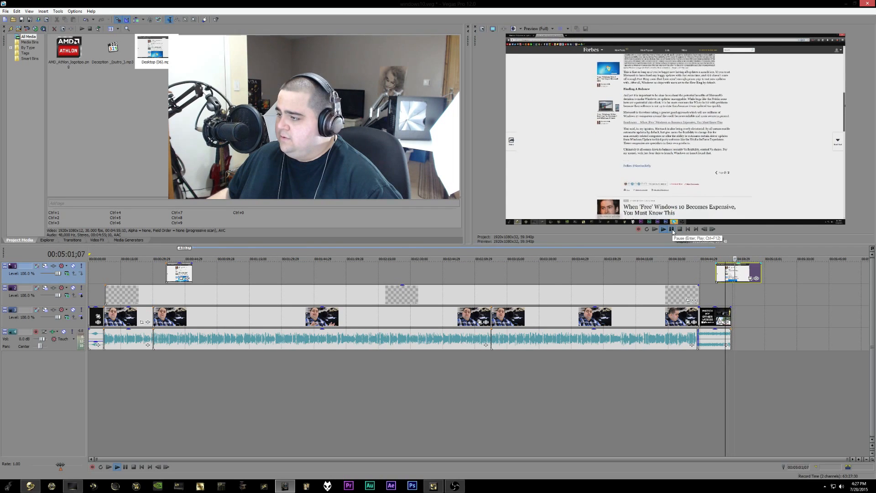
left_click(672, 229)
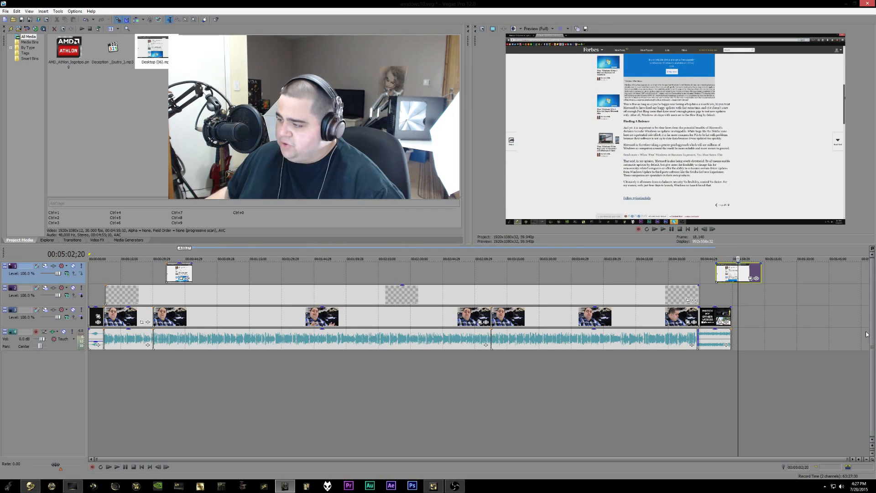
key("s")
key("Delete")
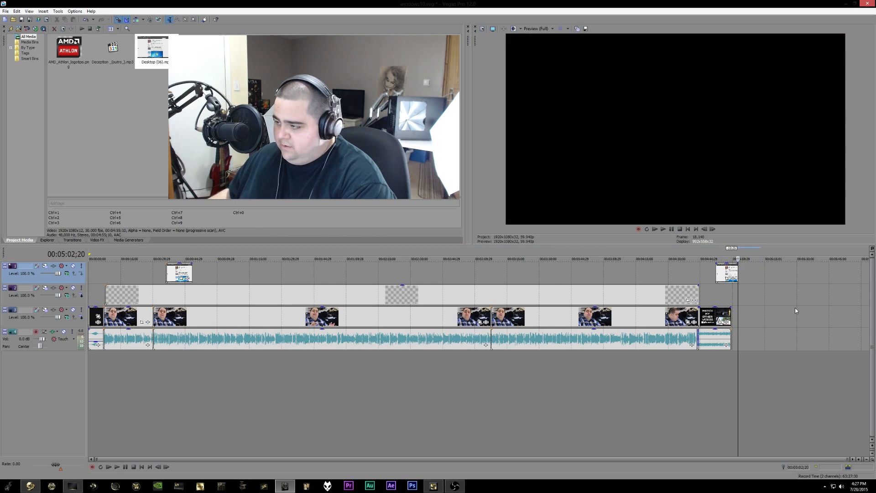
- Move the second recording piece directly after the first at 00:00:48;09 and crossfade the two pieces
left_click_drag(722, 273, 200, 270)
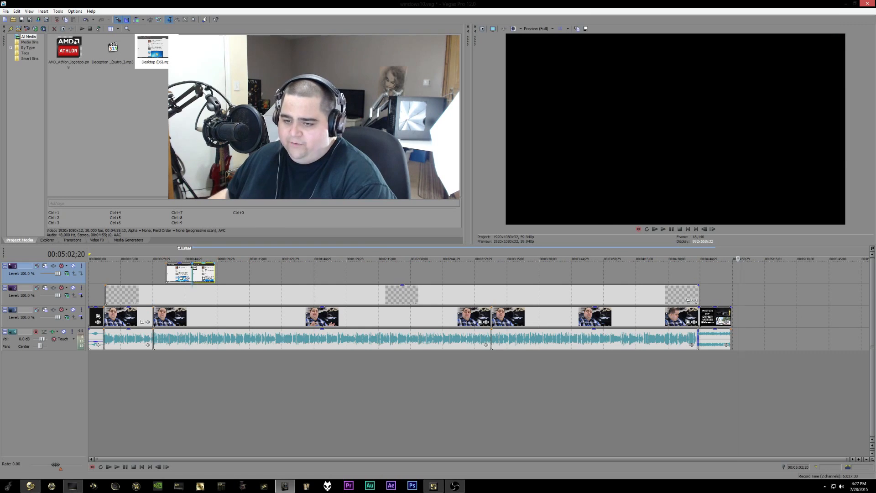
left_click(193, 268)
scroll(227, 286, "up", 4)
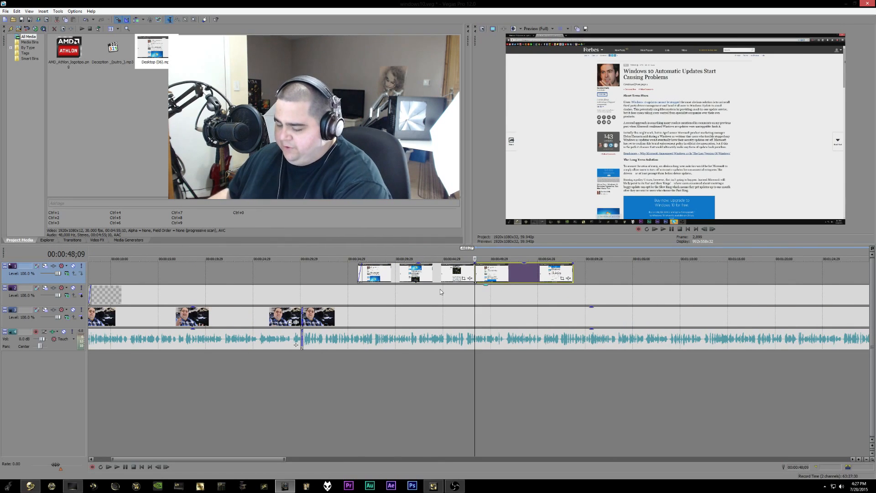
key("slash")
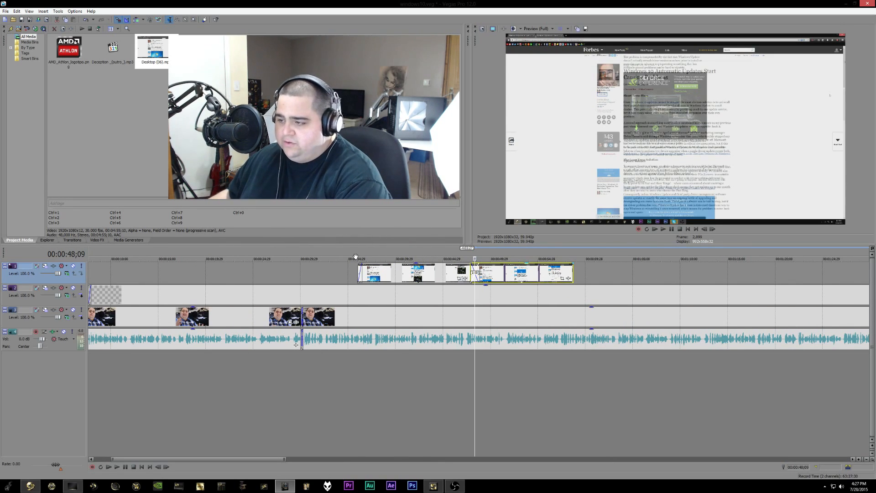
- Play the inserted recording section from 00:00:32;25 and add a short fade-out at the end of the second piece
left_click(327, 275)
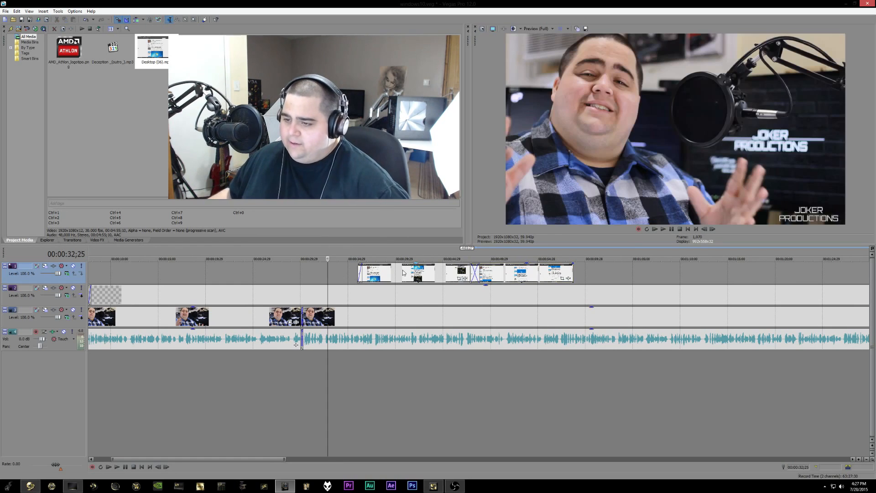
left_click(668, 229)
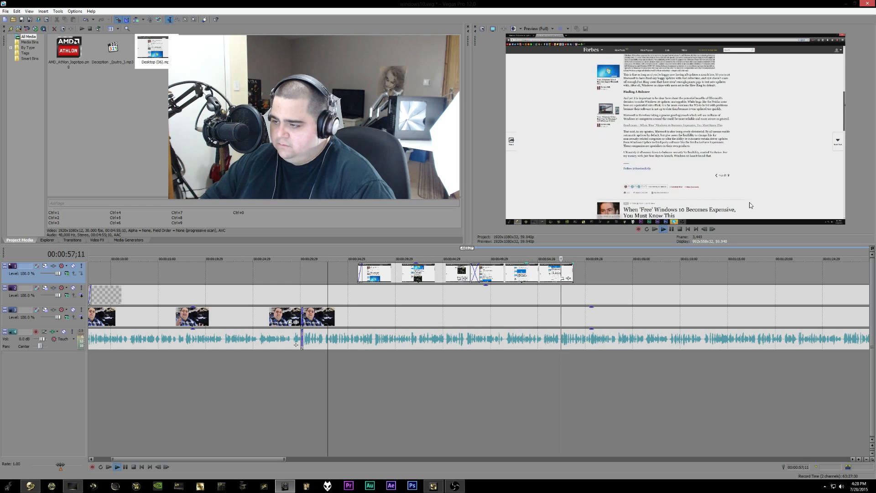
left_click(671, 229)
left_click(570, 273)
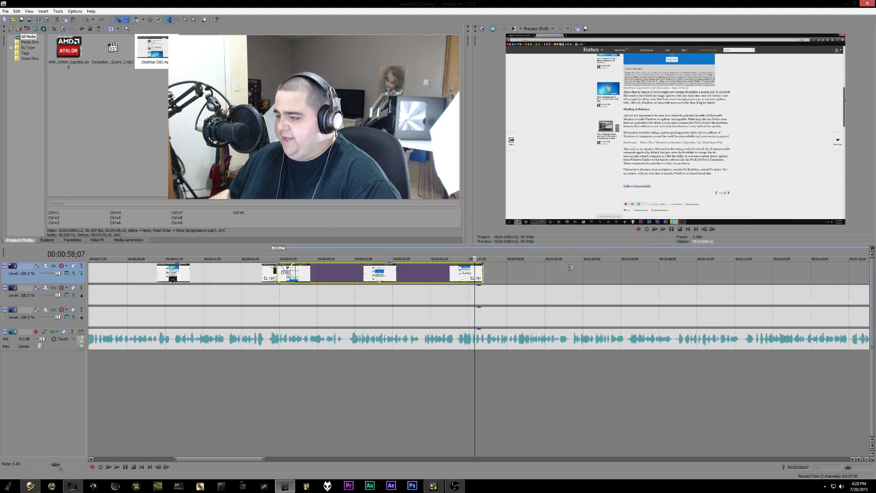
scroll(548, 269, "up", 5)
left_click_drag(499, 264, 481, 265)
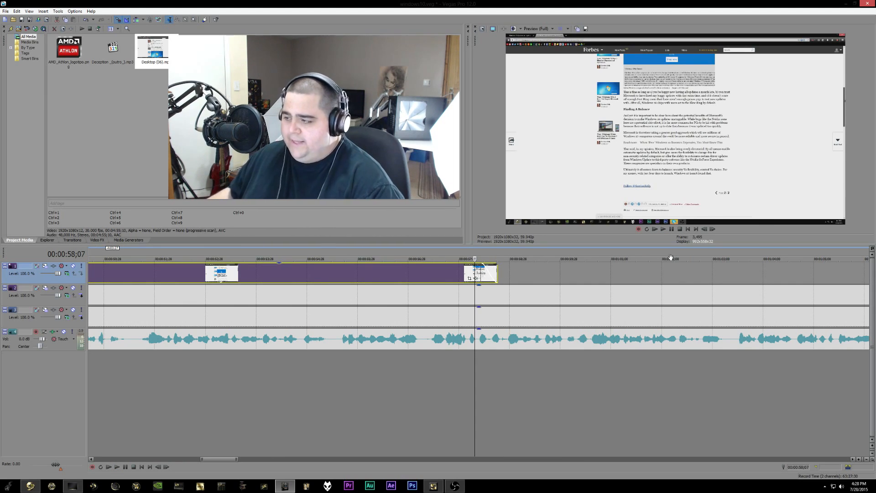
- Return to the project start and remove the AMD_Athlon logo image from the project media
left_click(688, 229)
scroll(651, 268, "down", 4)
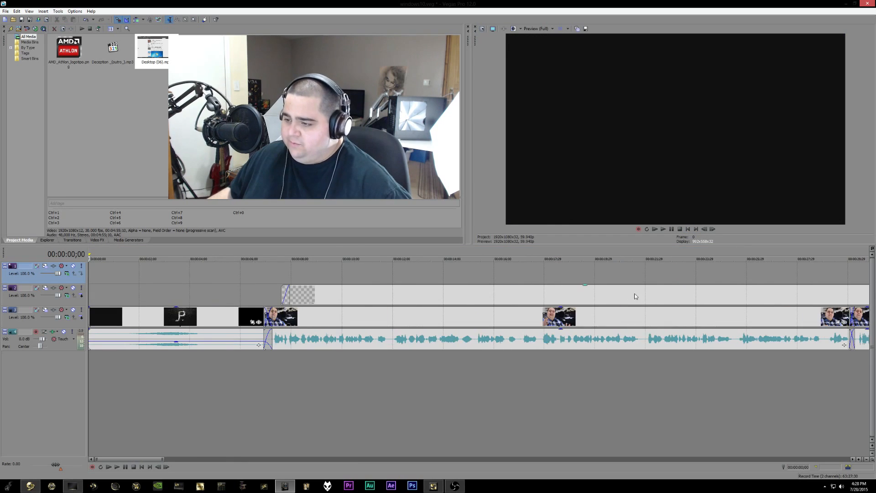
scroll(642, 295, "down", 5)
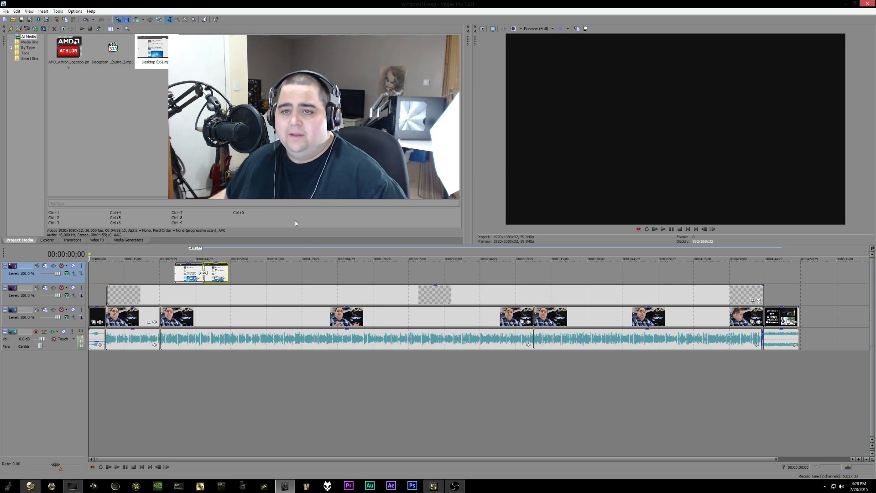
left_click(60, 52)
key("Delete")
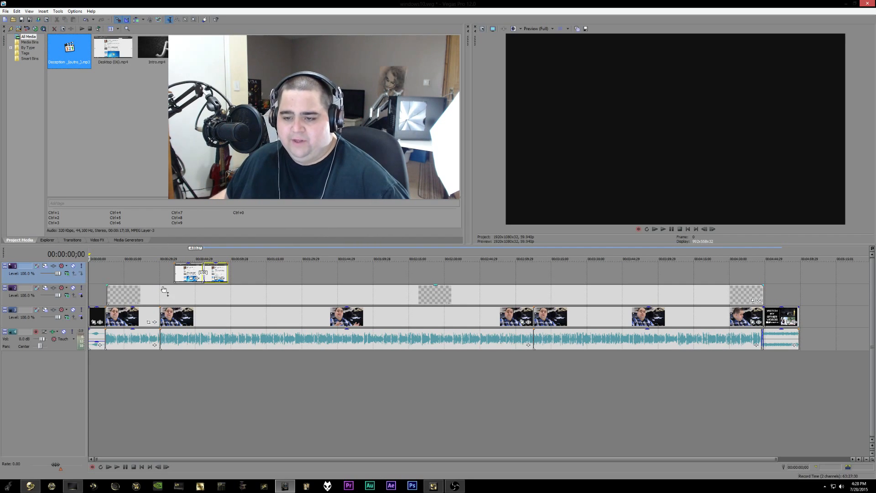
- Disable resampling on all video events across the timeline, leaving the audio events out of the selection
left_click(147, 276)
key("ctrl+a")
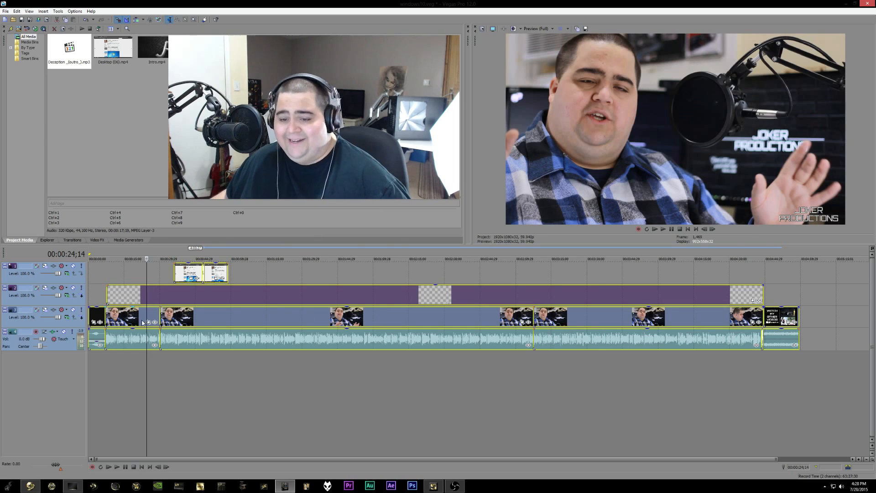
left_click(97, 334, "ctrl")
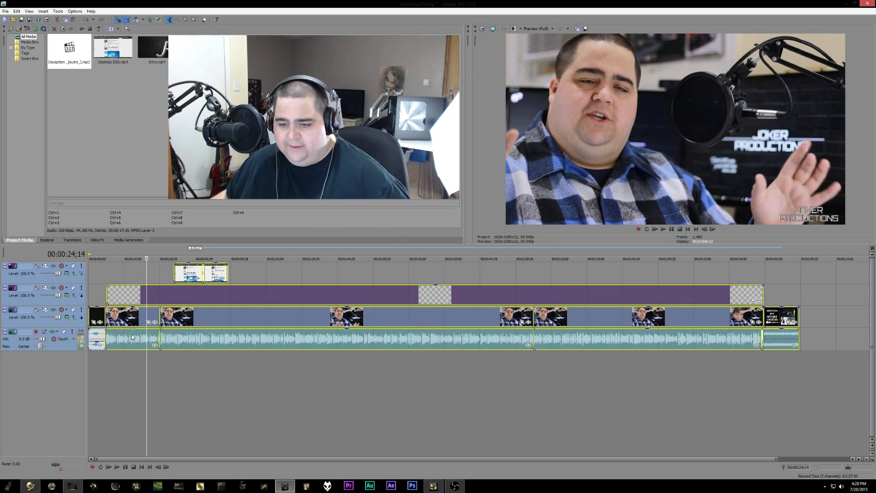
left_click(131, 334, "ctrl")
left_click(205, 335, "ctrl")
left_click(670, 342, "ctrl")
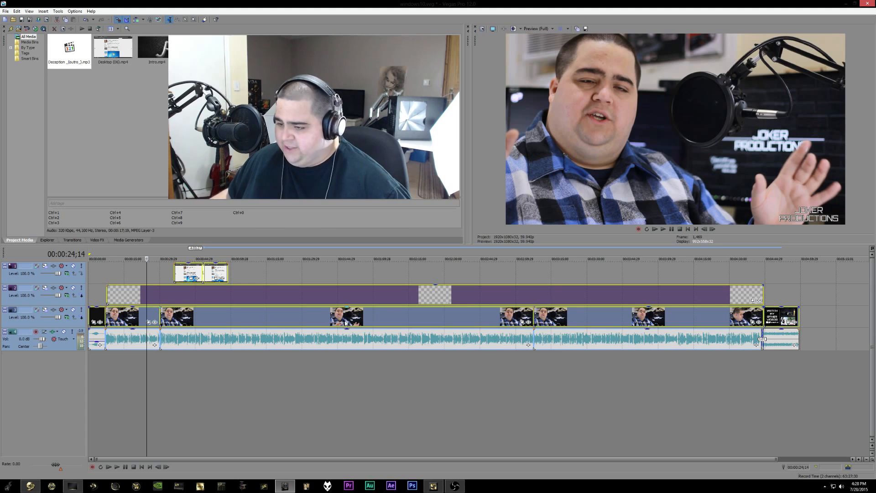
right_click(579, 314)
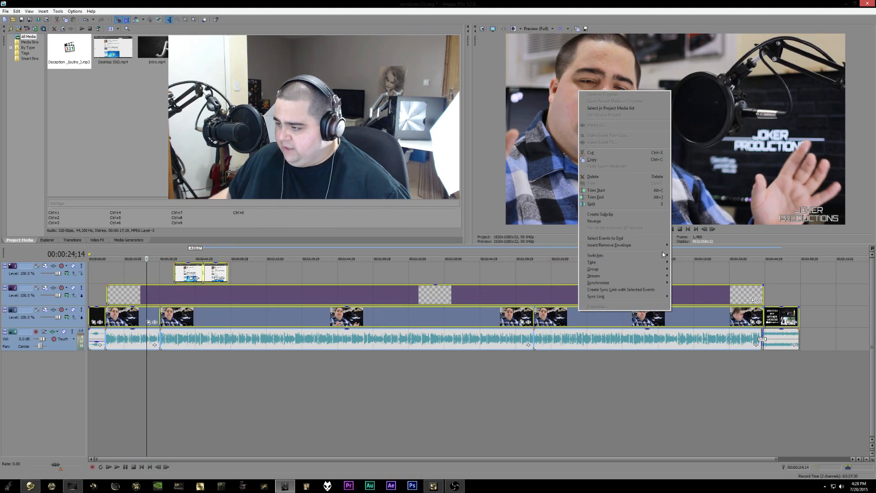
mouse_move(630, 255)
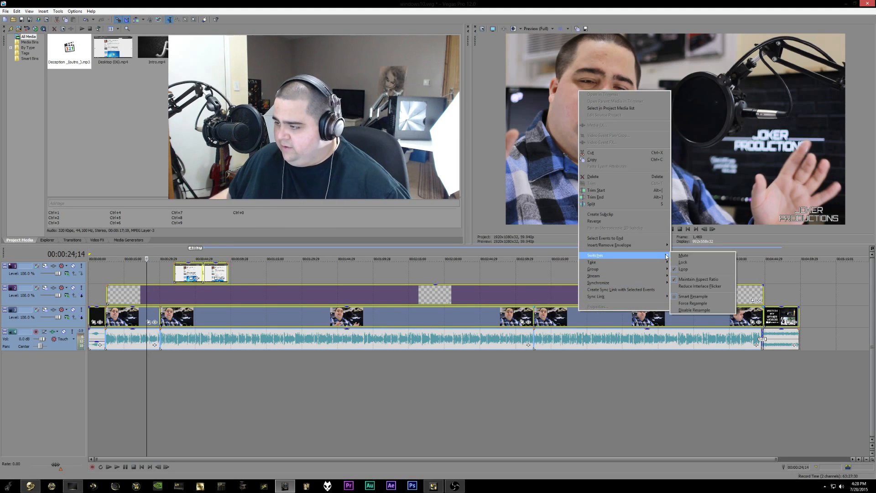
left_click(691, 311)
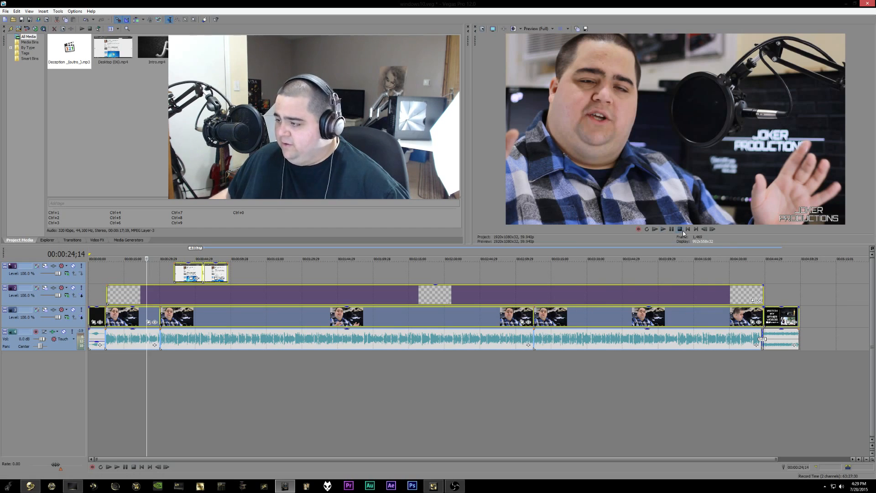
- Return to the project start and save the project
key("ctrl+Home")
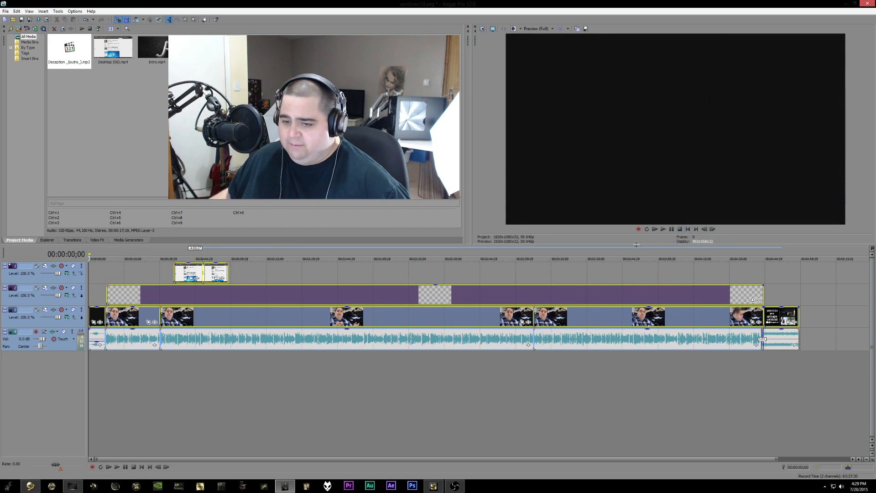
left_click(93, 311)
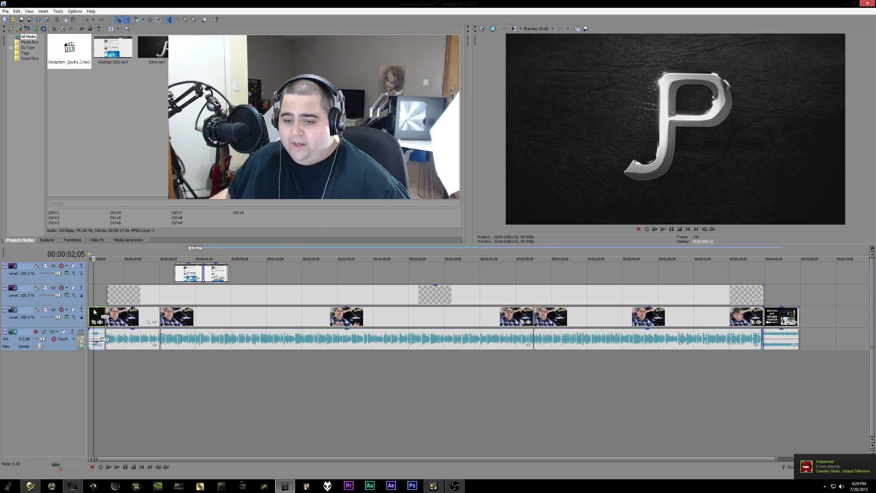
left_click(67, 323)
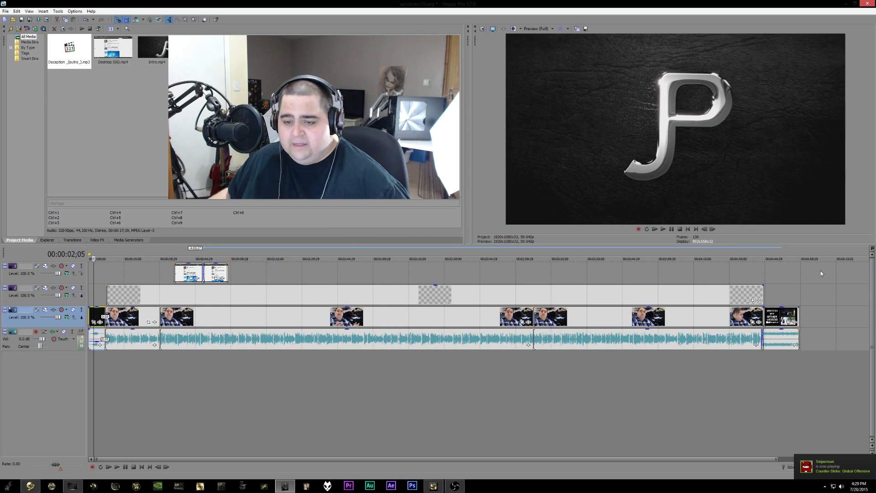
left_click(688, 228)
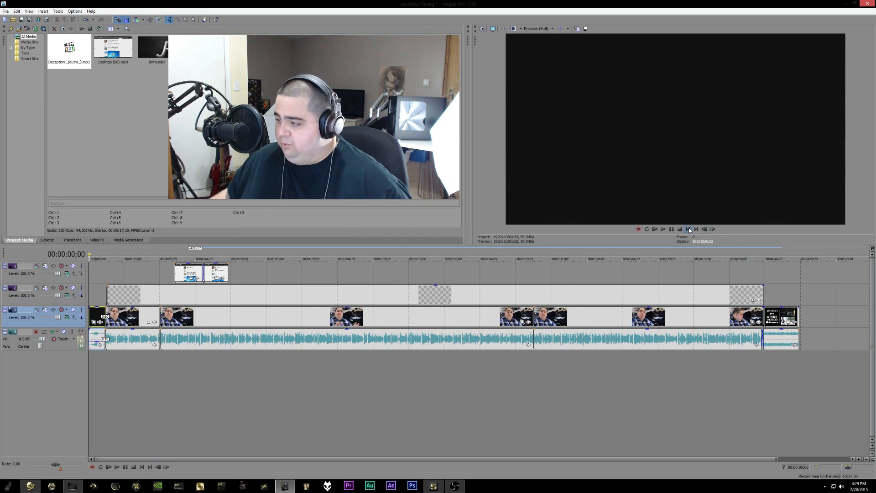
left_click(22, 20)
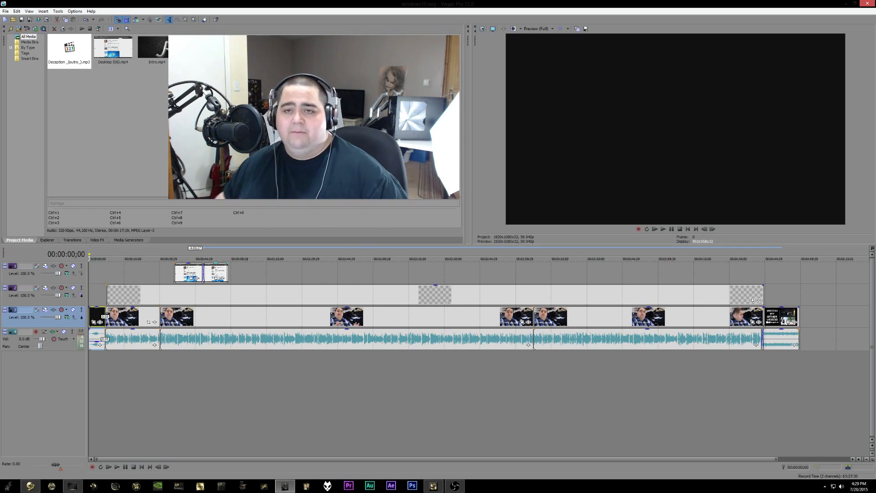
- Examine the video, audio and system settings of the 1080 MainConcept AVC/AAC render template, and leave the render setup without rendering
left_click(5, 11)
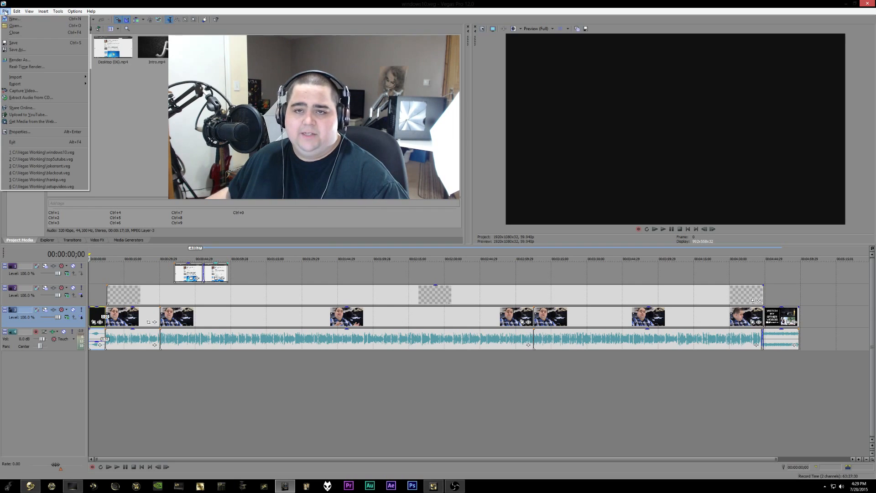
left_click(36, 62)
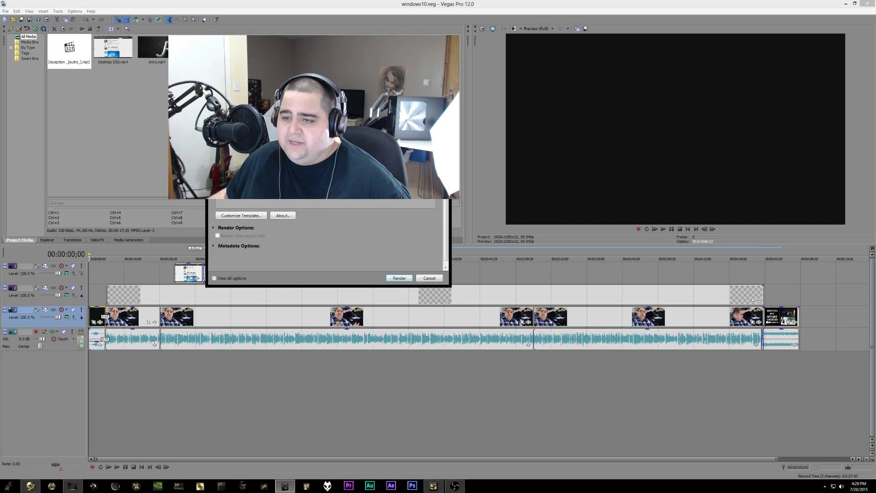
left_click(249, 216)
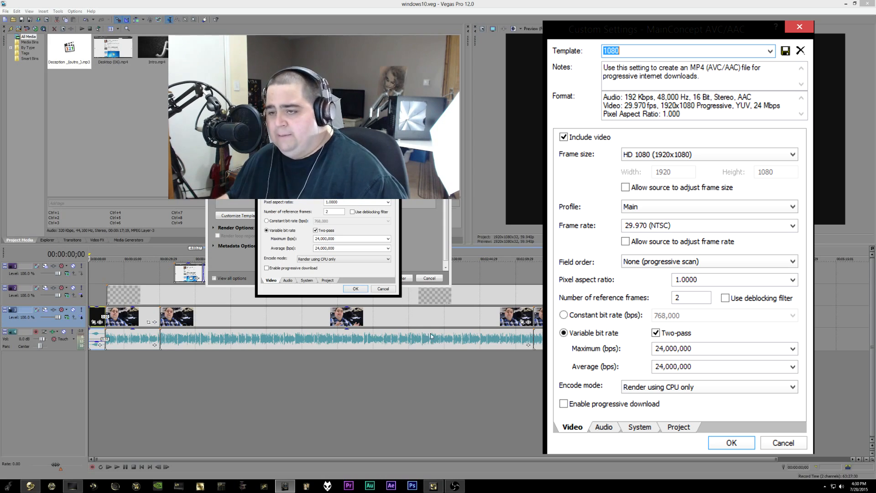
left_click(288, 280)
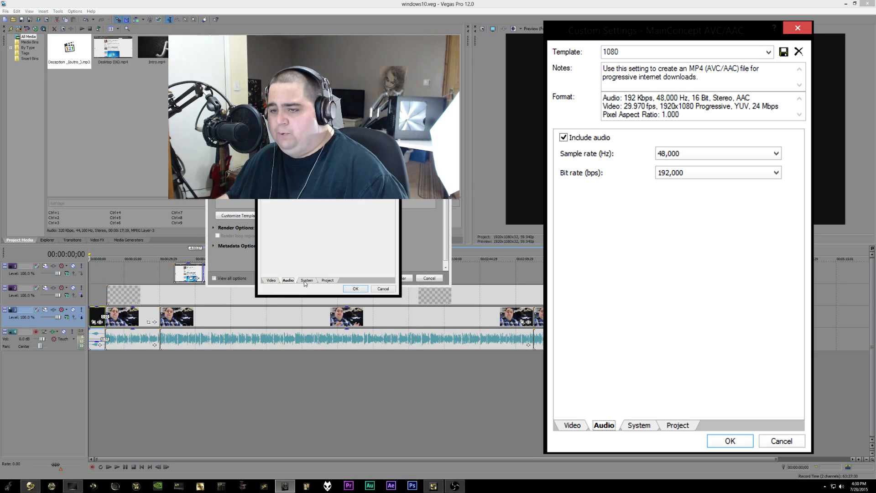
left_click(306, 281)
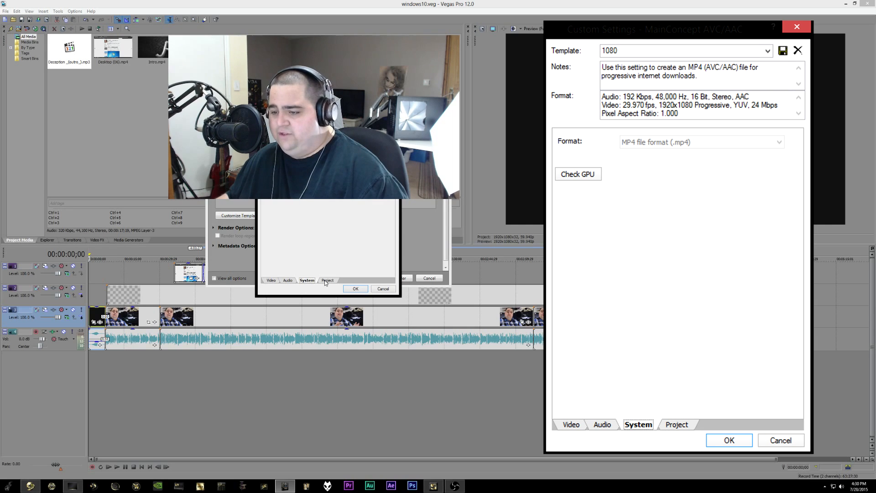
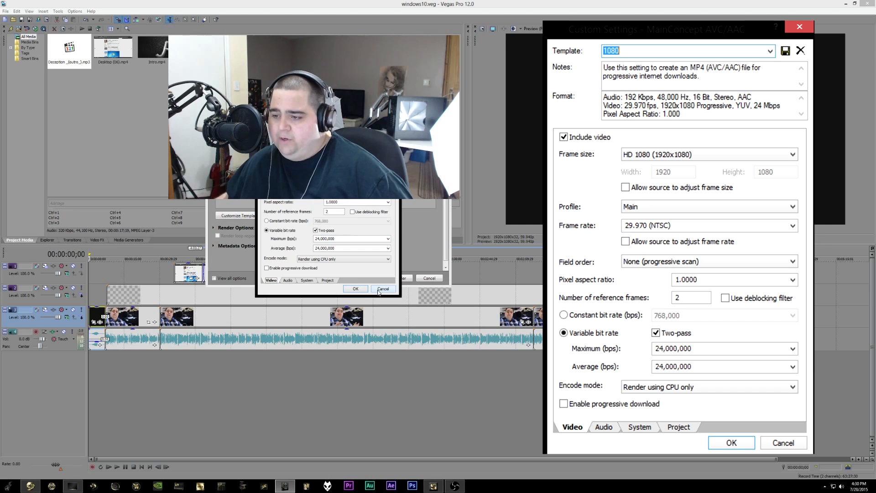
left_click(378, 291)
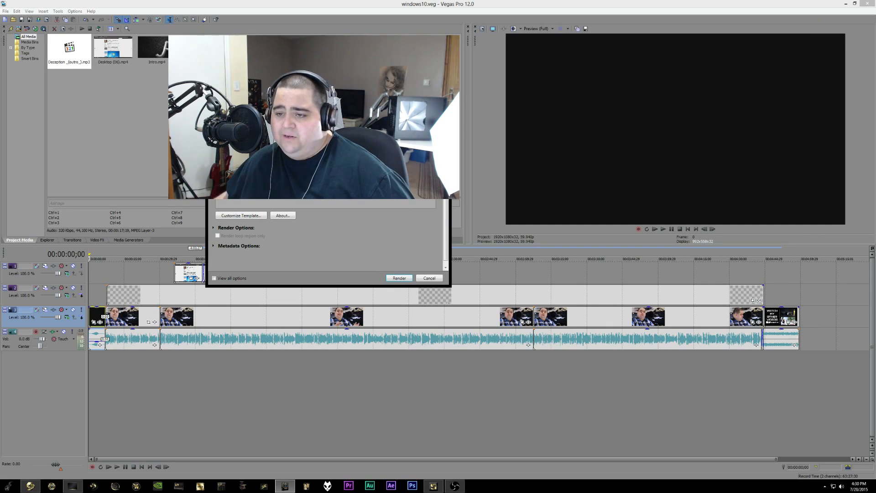
left_click(422, 278)
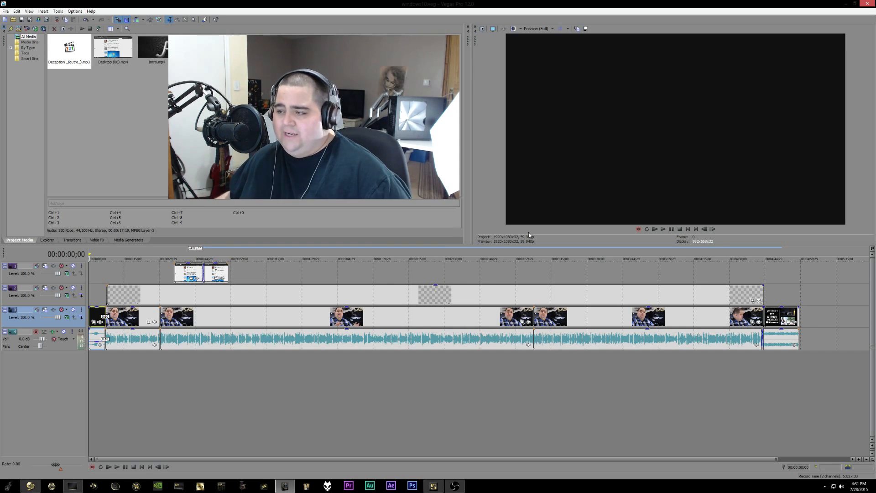
- Switch to paint.net, add the DPP_0001 photo as a new layer, and delete the original white Background layer
left_click(846, 3)
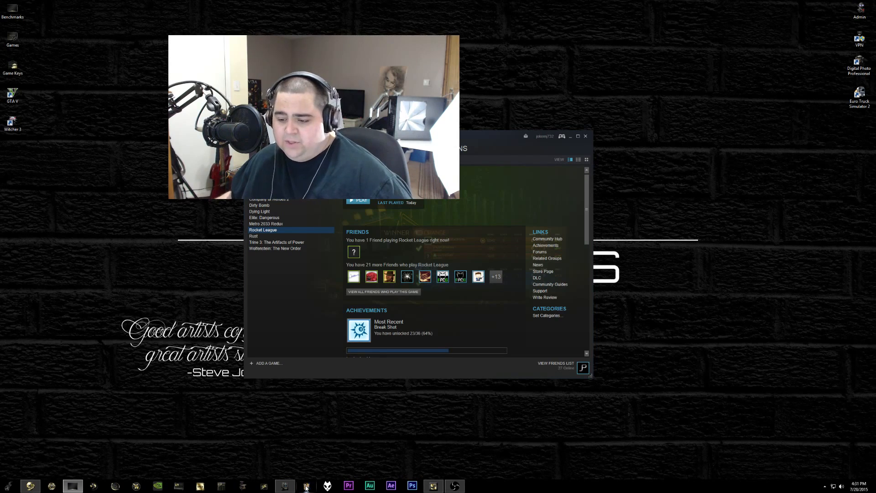
left_click(307, 487)
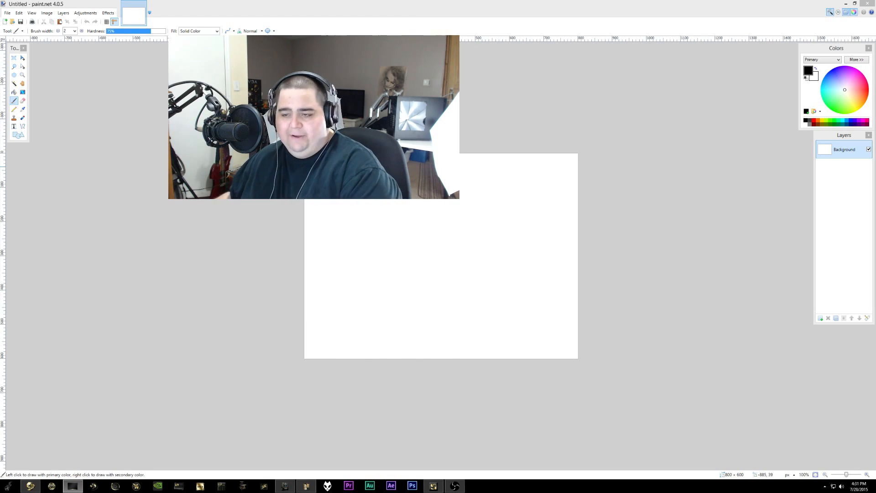
mouse_move(0, 171)
left_mouse_down()
mouse_move(303, 245)
mouse_move(414, 242)
mouse_move(415, 224)
left_mouse_up()
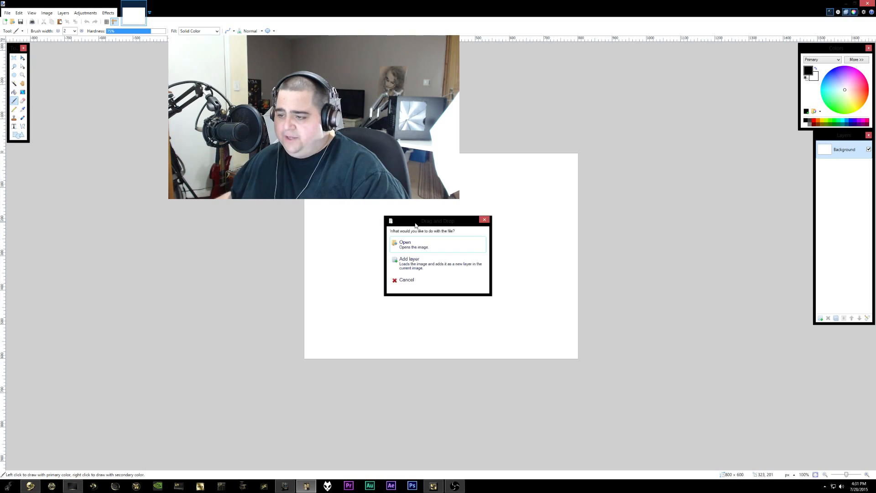
left_click(416, 264)
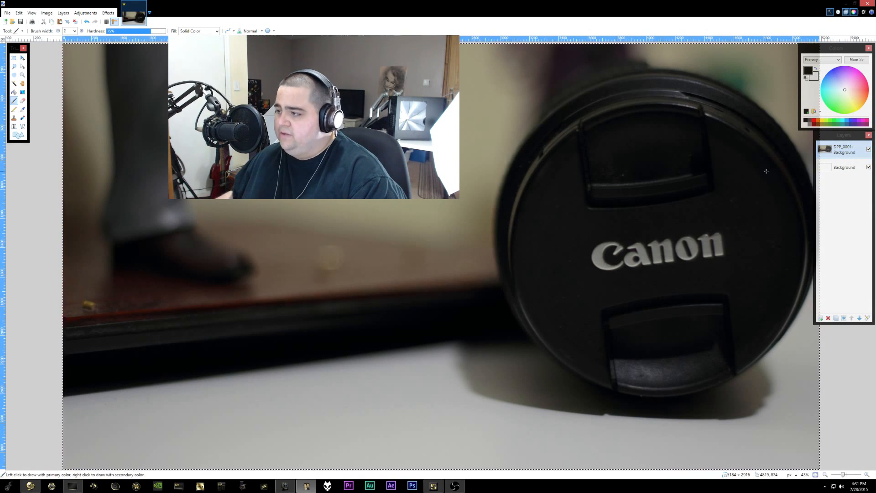
left_click(844, 167)
left_click(828, 317)
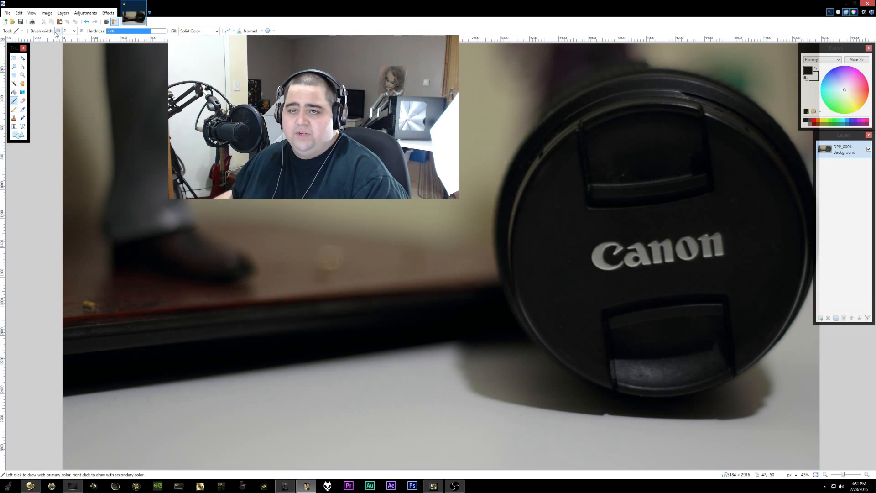
- Resize the lens photo to an absolute size of 1280 by 720 pixels
left_click(47, 13)
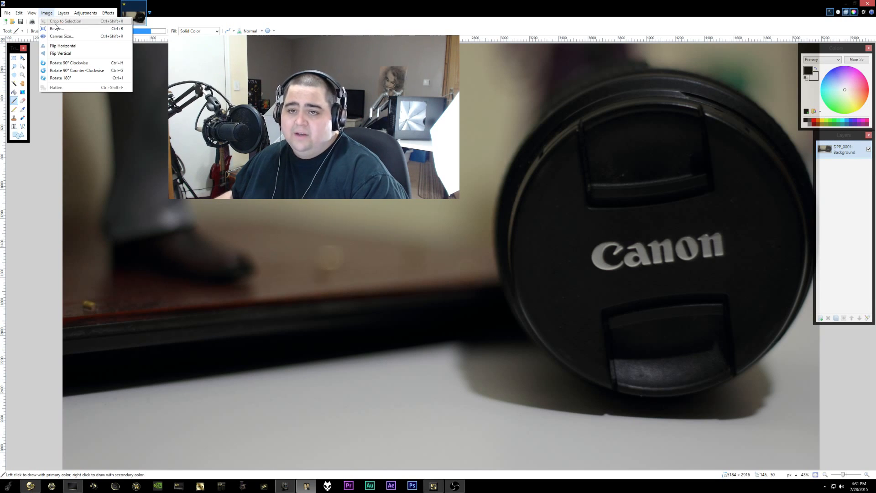
left_click(55, 27)
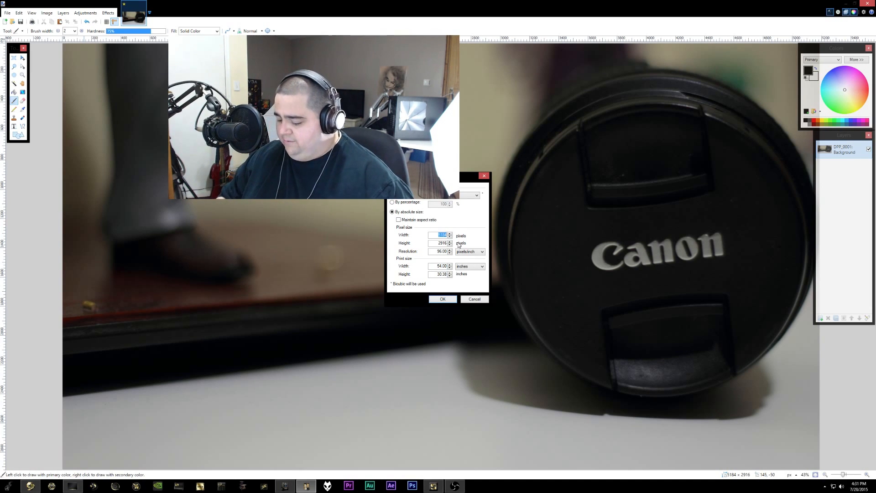
type("1280")
double_click(446, 243)
type("720")
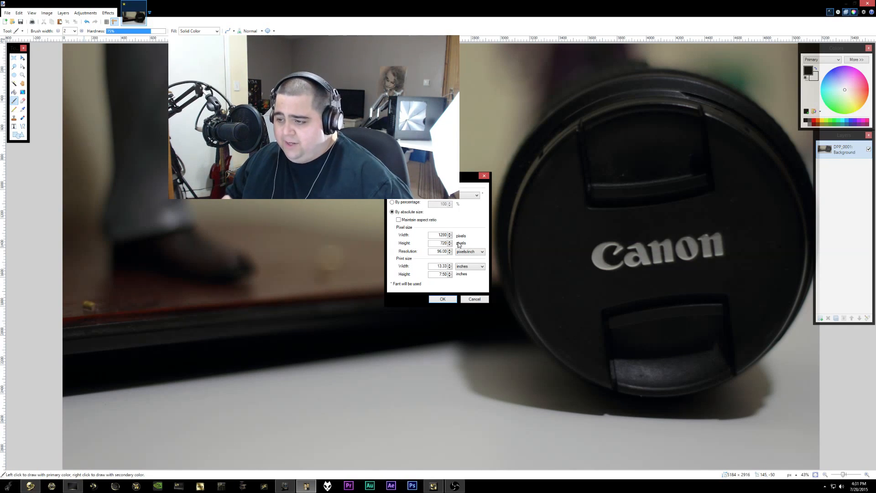
key("Return")
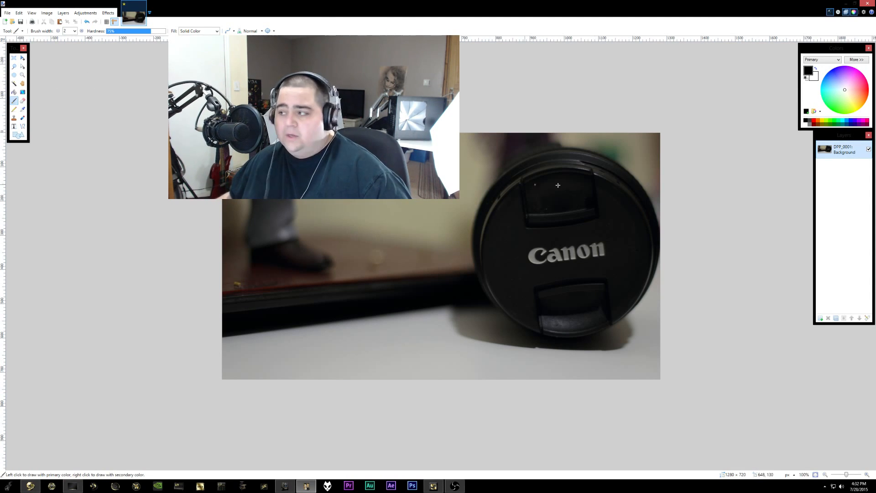
- Add a new layer above the lens photo and set the Text tool's font to Keep Calm Med
left_click(821, 318)
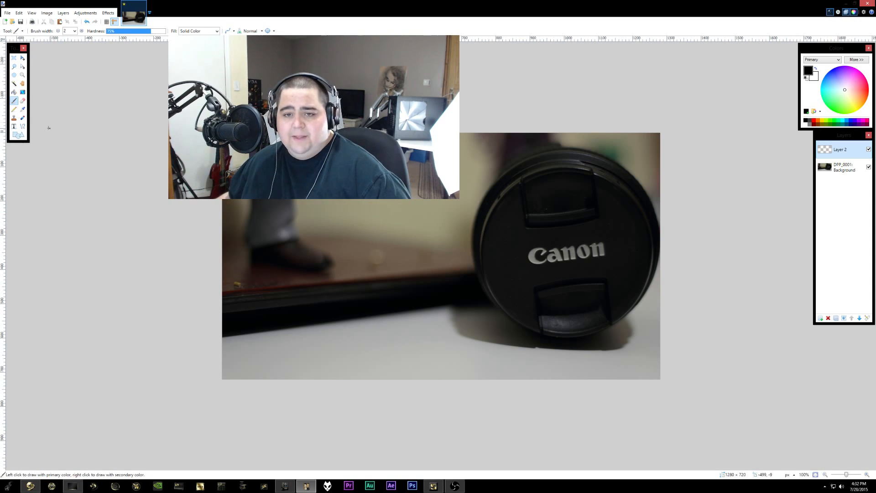
left_click(14, 126)
left_click(86, 31)
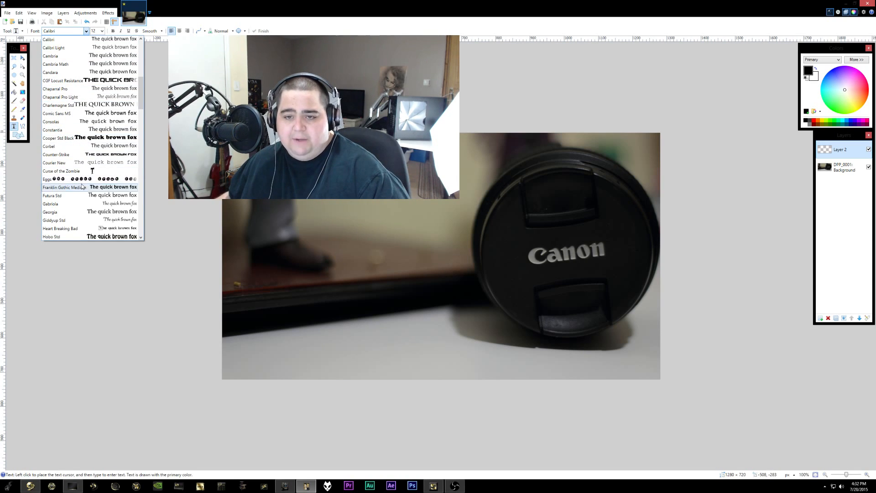
scroll(79, 187, "down", 4)
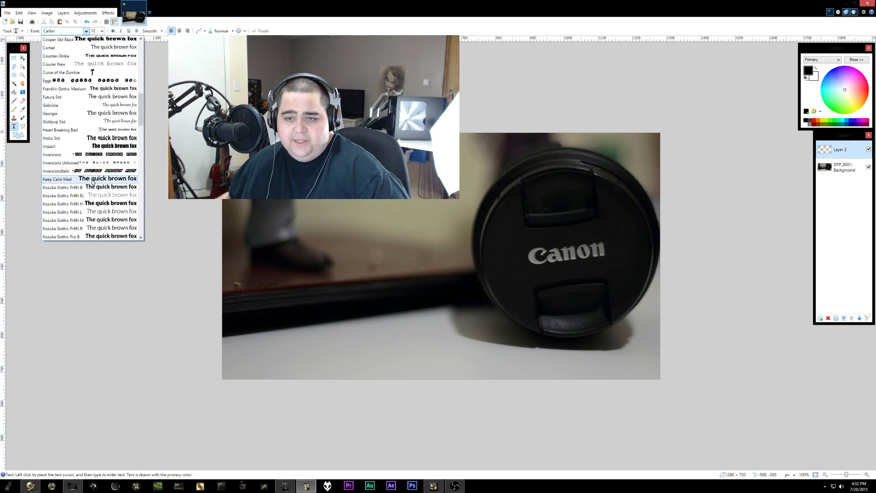
left_click(92, 180)
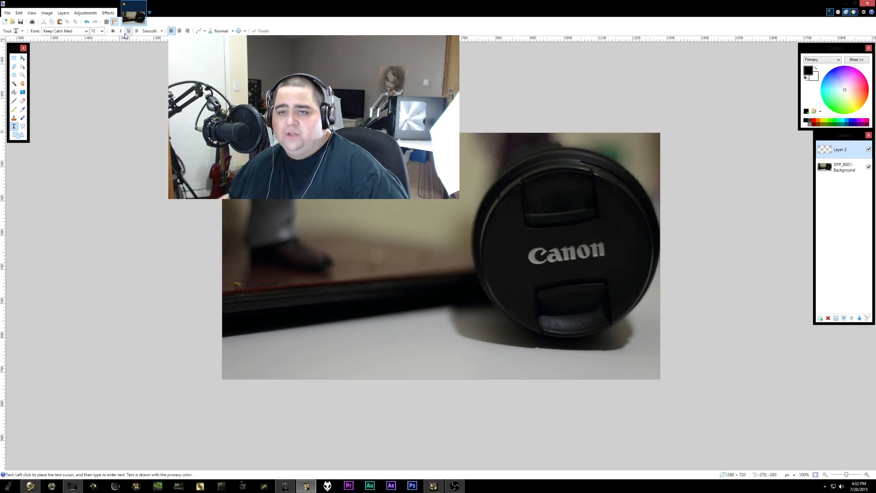
- Start a text entry near the photo's left edge at font size 108 and move it up slightly
left_click(101, 31)
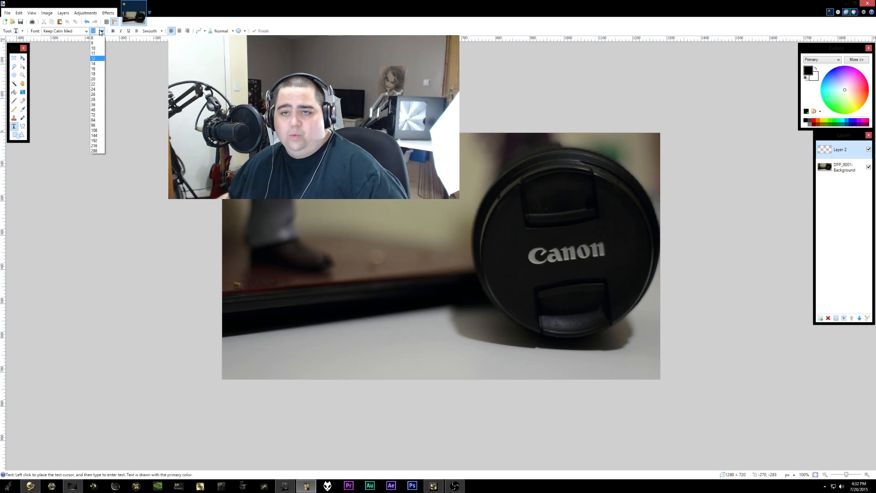
left_click(96, 142)
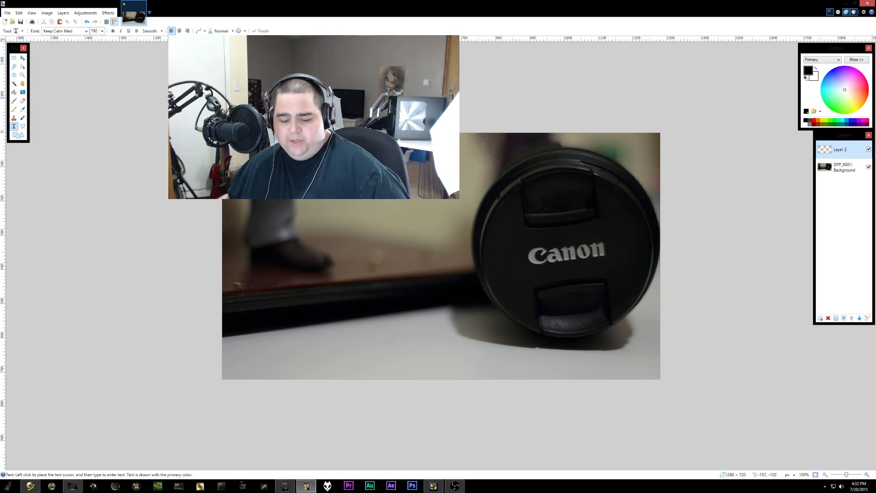
left_click(241, 220)
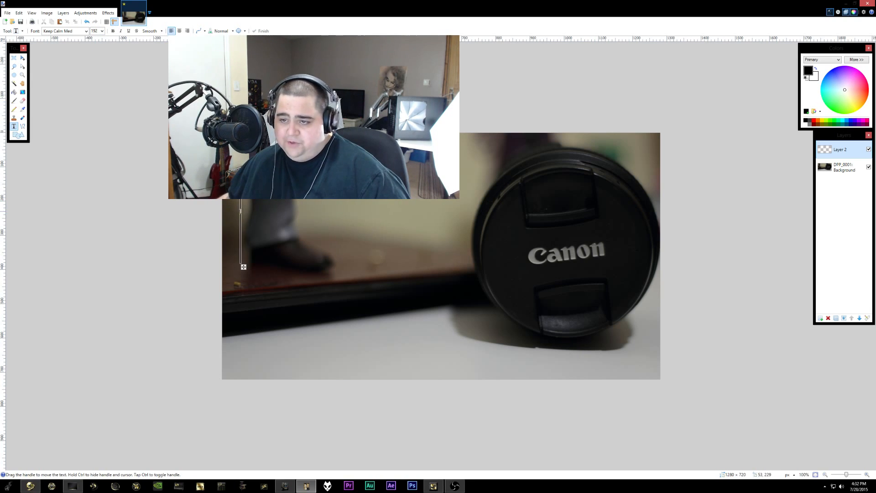
left_click(102, 32)
left_click(96, 131)
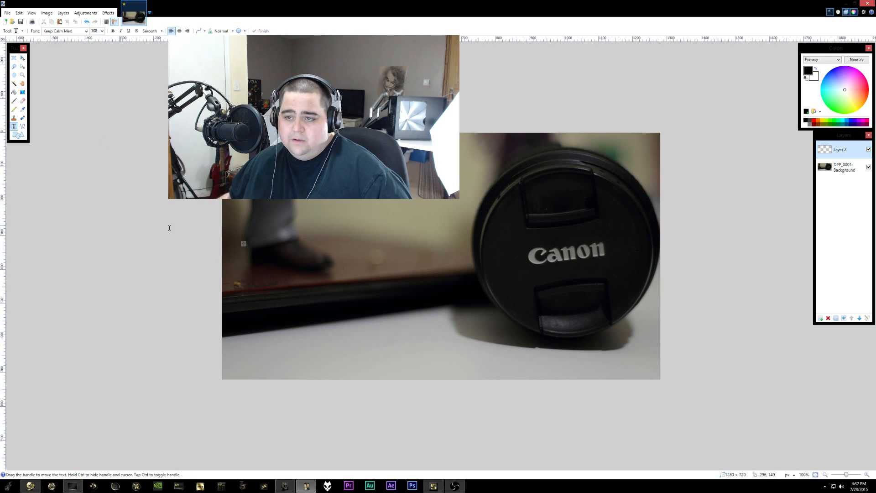
left_click_drag(243, 243, 237, 208)
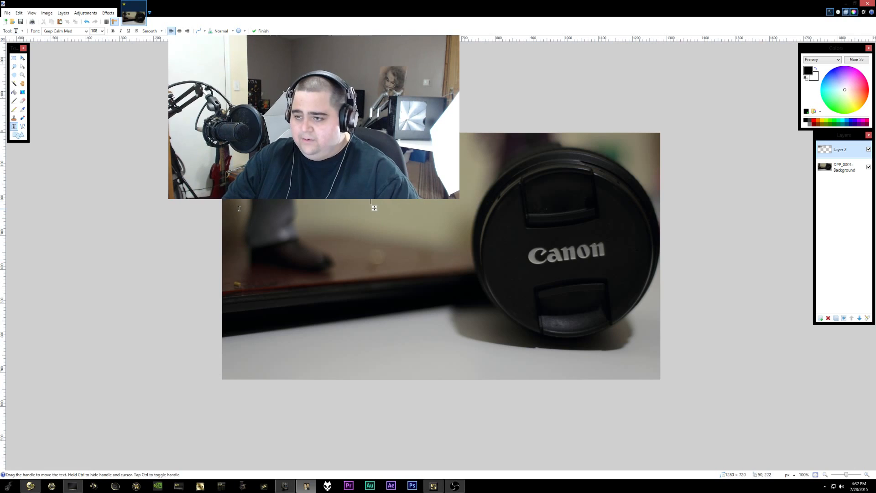
- Write HOW TO, EDIT and VIDEOS on three separate lines of the text entry
type("O")
key("Return")
type("EDIT")
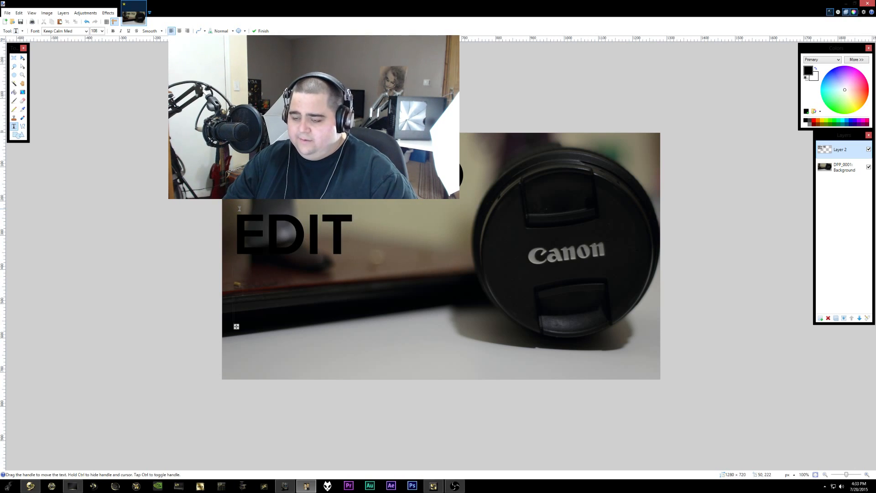
key("Return")
type("VIDE")
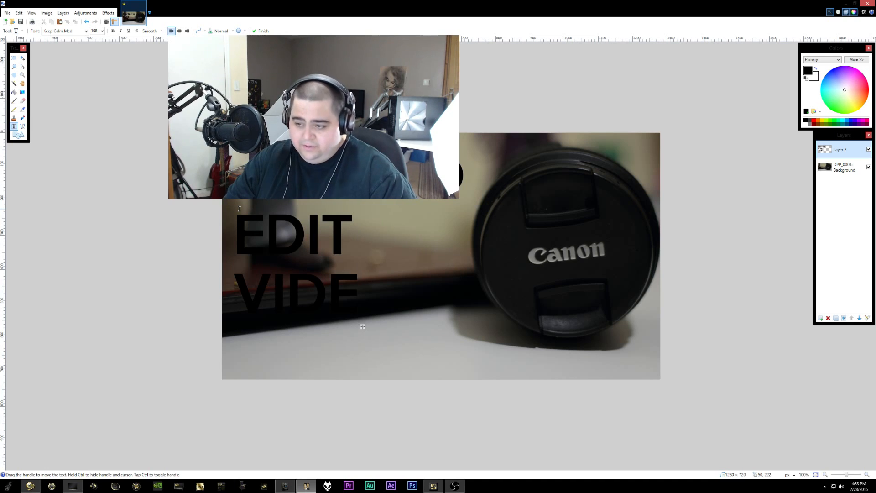
type("OS")
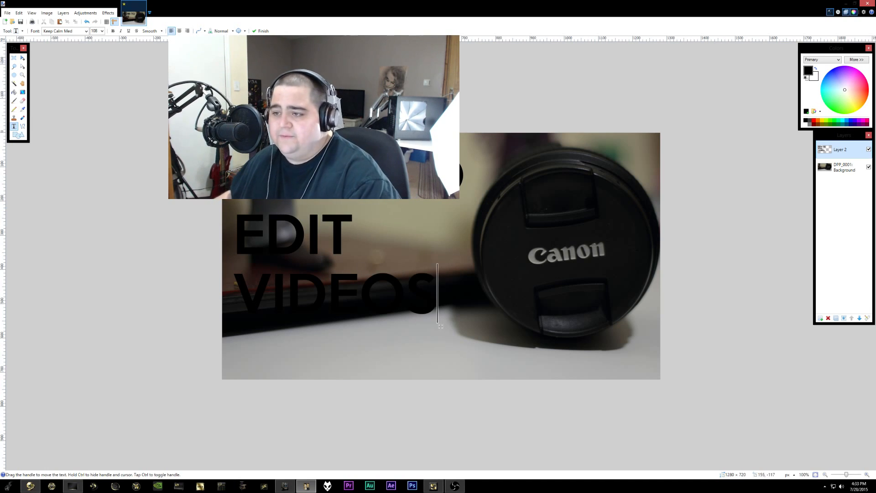
- Set the thumbnail text's size to 120 and nudge the text slightly up and to the left
left_click(101, 31)
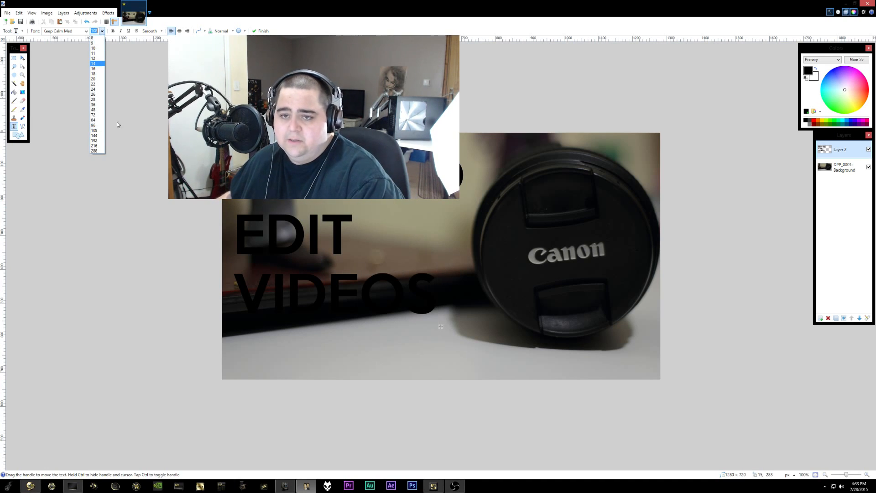
left_click(103, 133)
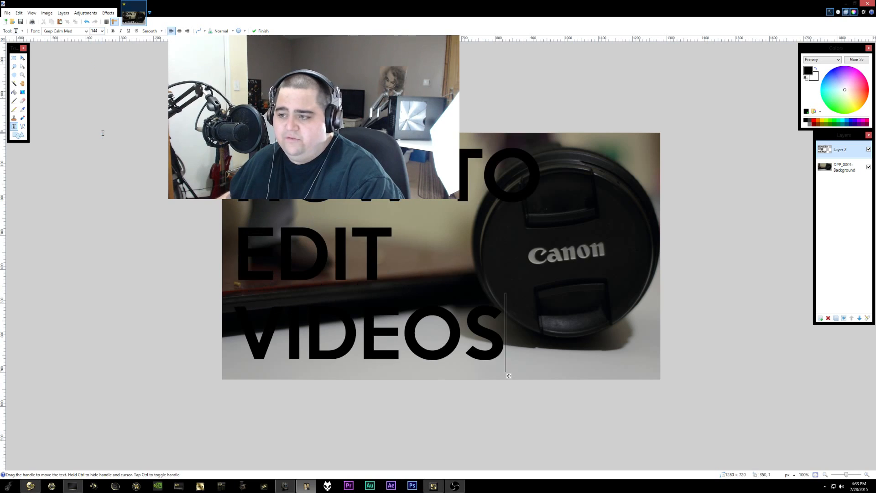
double_click(96, 31)
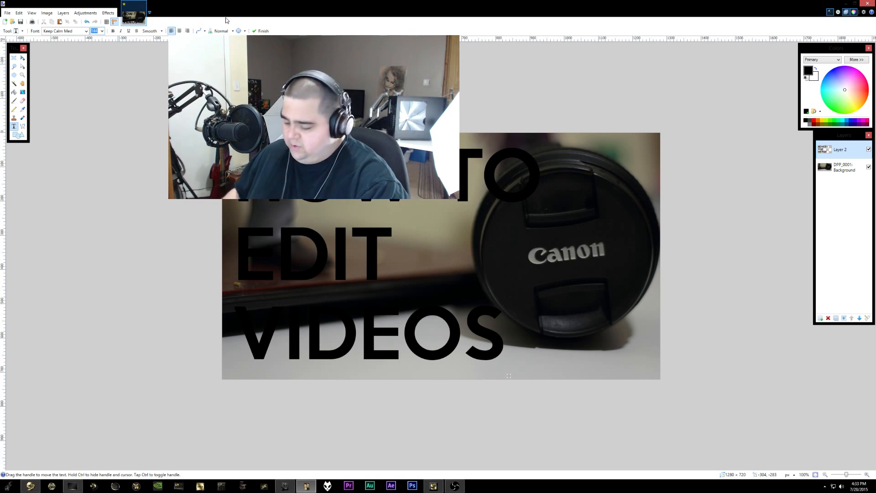
type("130")
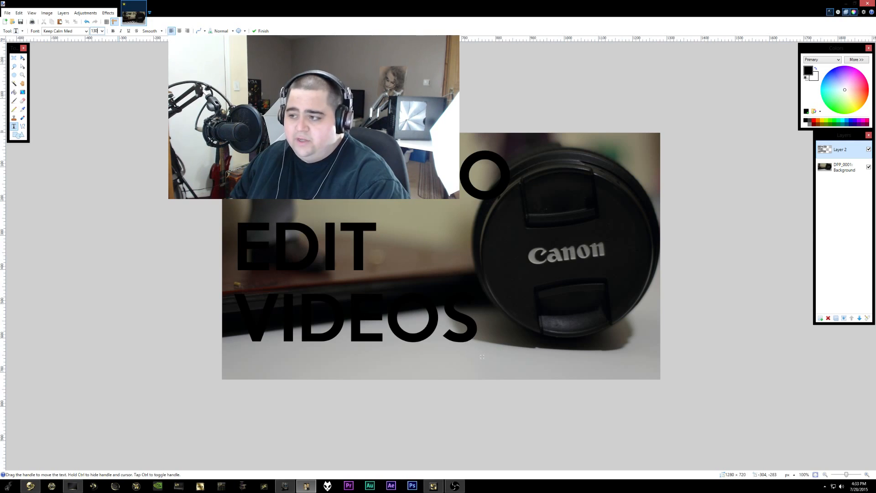
key("BackSpace")
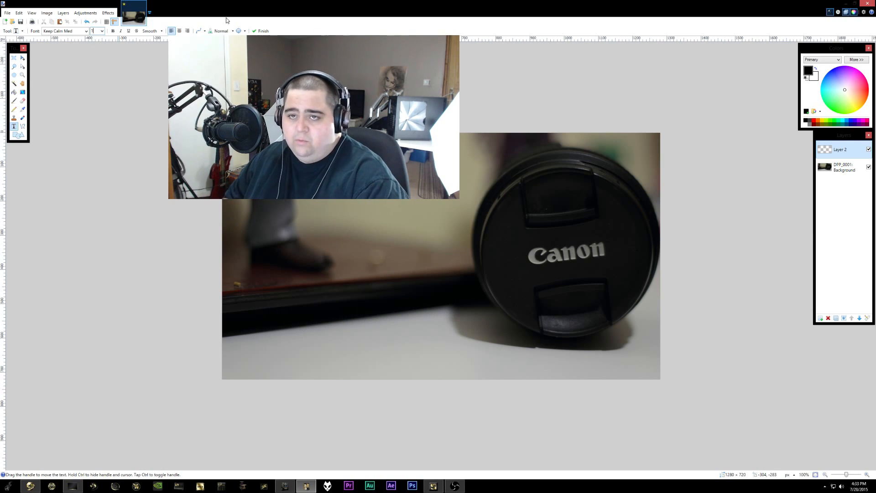
type("0")
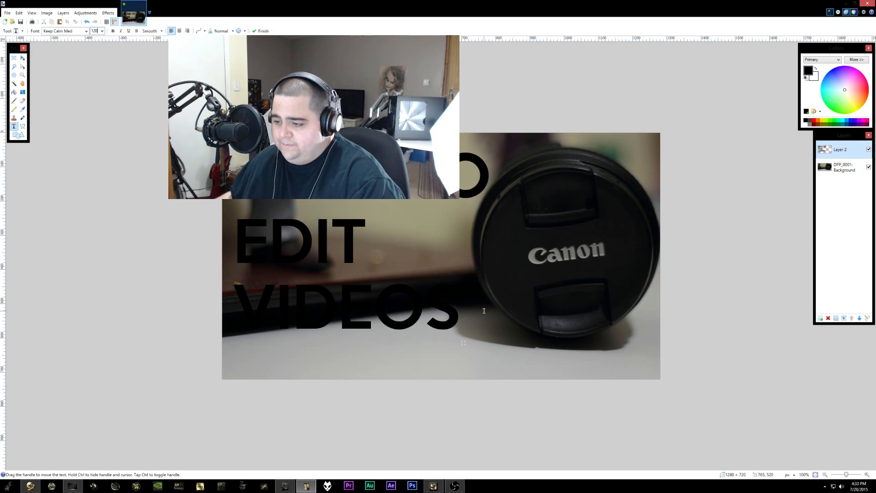
left_click_drag(463, 343, 462, 340)
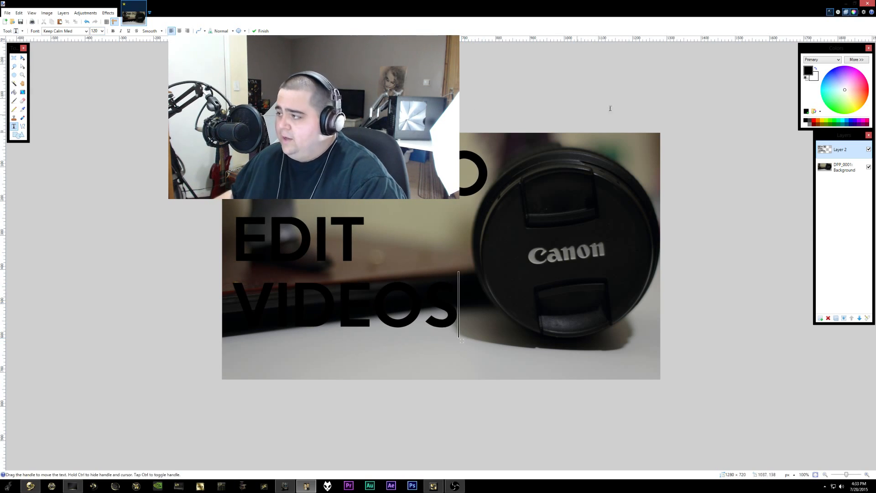
- Recolour the thumbnail text bright green and add an empty layer above it
left_click_drag(845, 94, 835, 111)
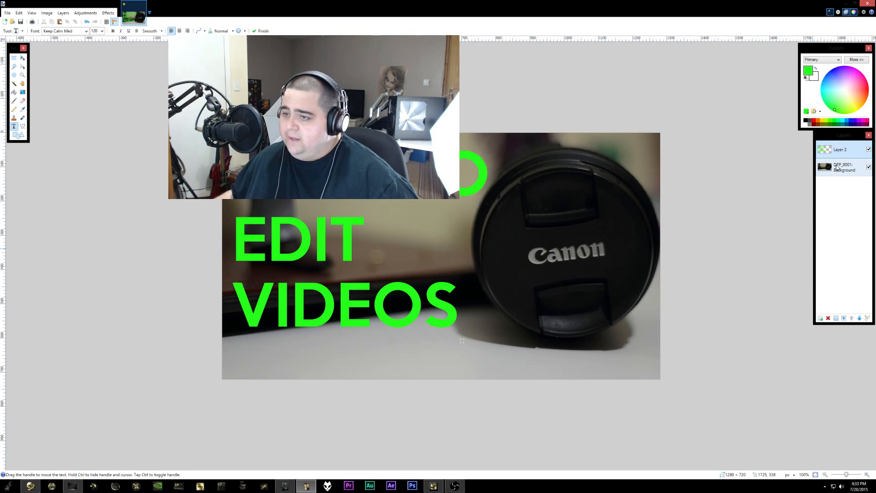
left_click(820, 318)
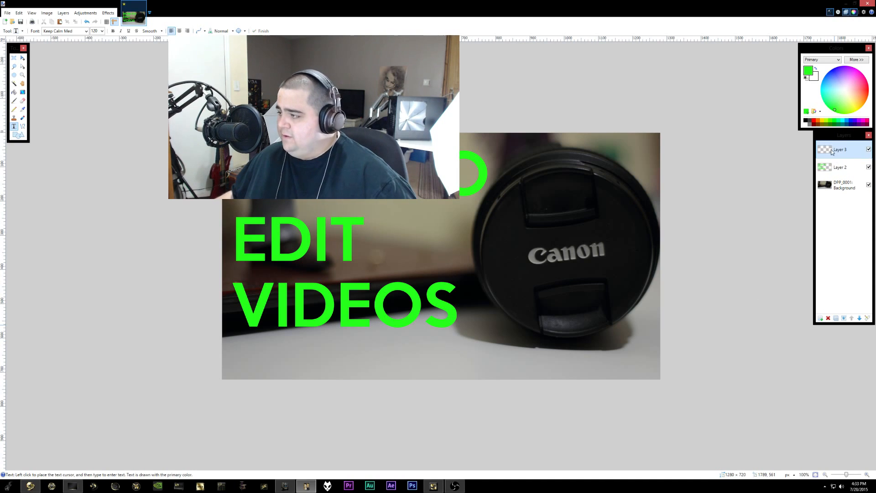
- Fill every letter of the word EDIT on Layer 2 with bright pink using the Paint Bucket
left_click(835, 168)
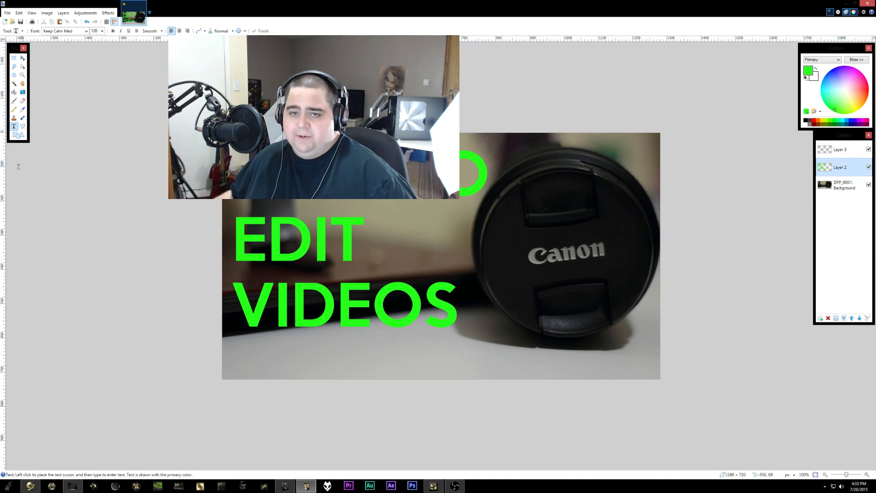
left_click(14, 92)
left_click(856, 73)
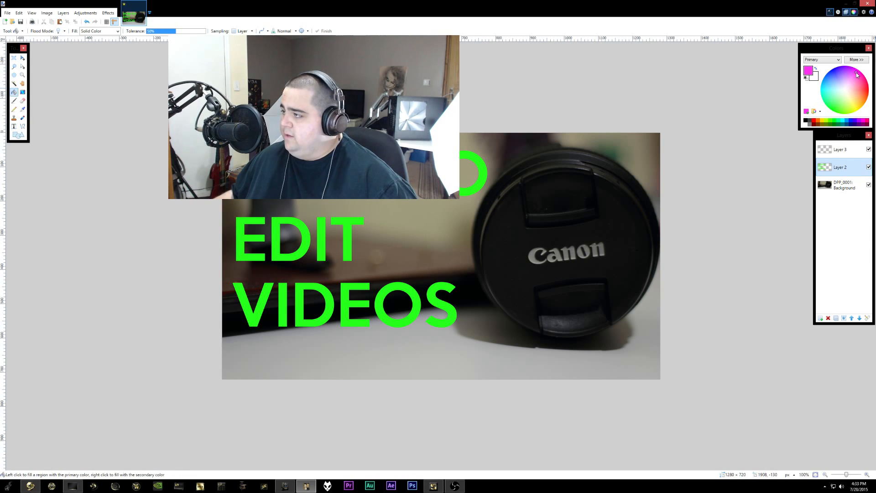
left_click(243, 235)
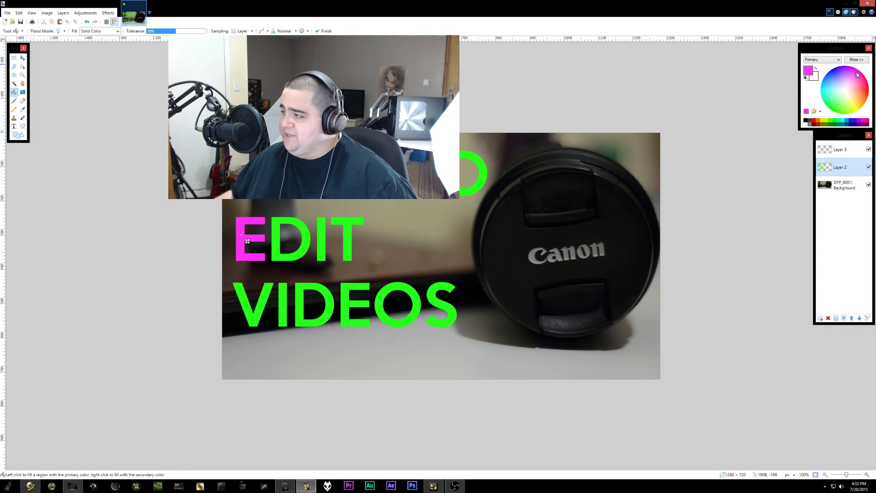
left_click_drag(858, 75, 857, 74)
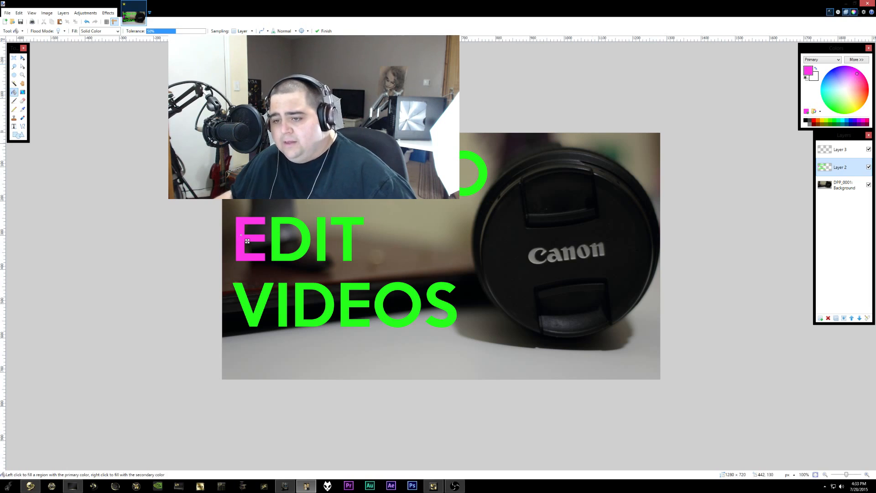
left_click(275, 222)
left_click(323, 223)
left_click(345, 219)
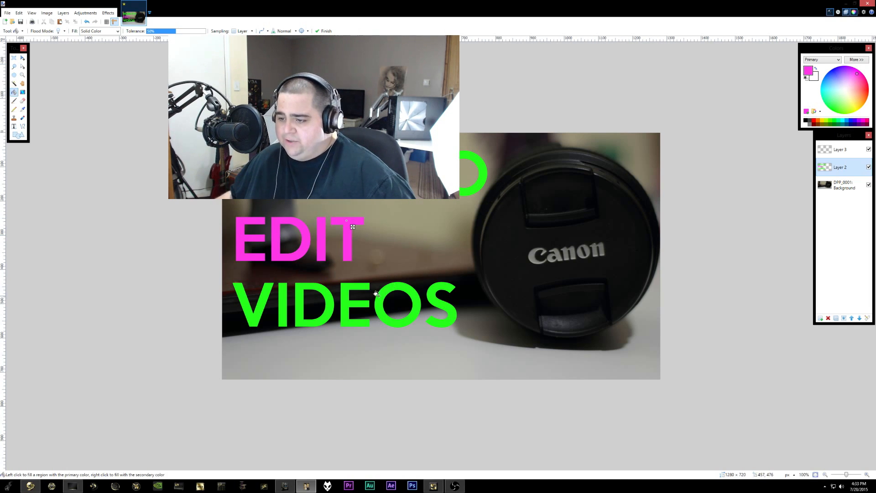
- Fill all the letters of the word VIDEOS with the same bright pink
left_click(380, 295)
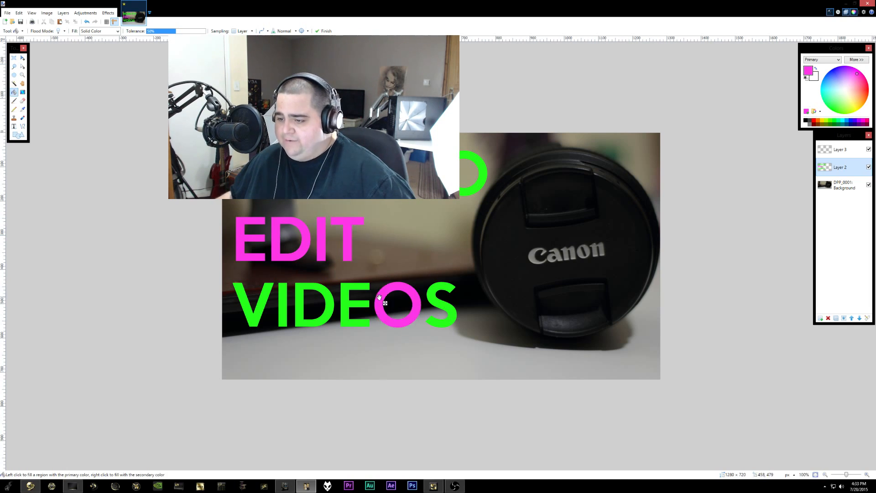
left_click(340, 300)
left_click(330, 300)
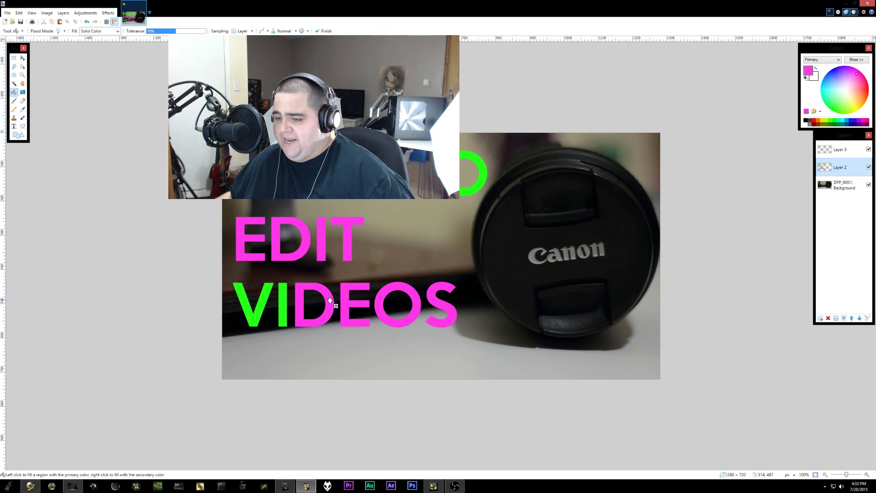
left_click(264, 297)
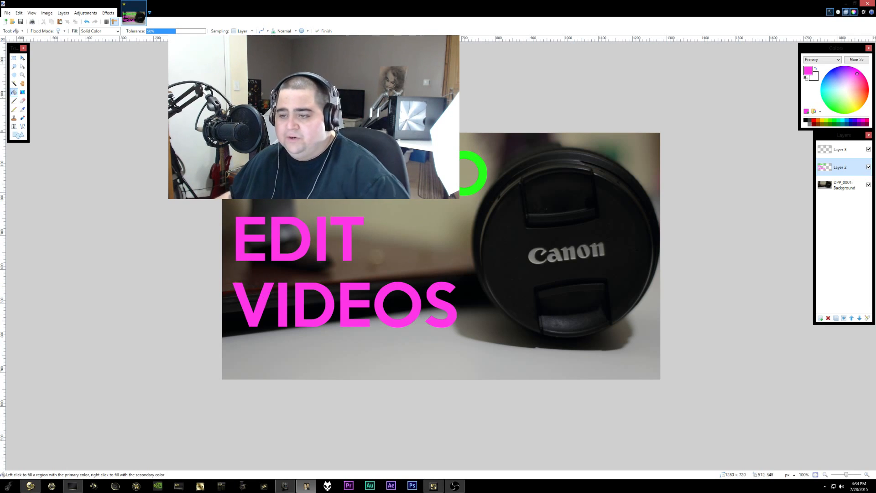
- Apply an object outline effect to the text layer with a width of 5 in pure black
left_click(109, 14)
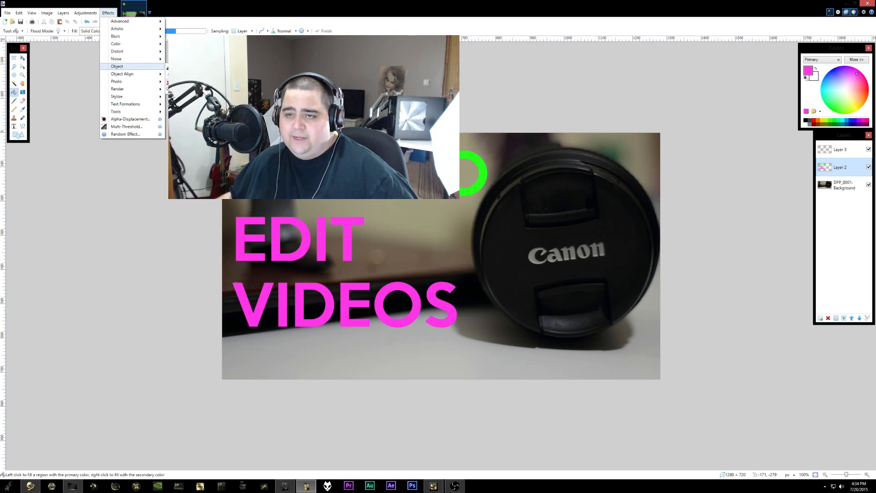
left_click(183, 89)
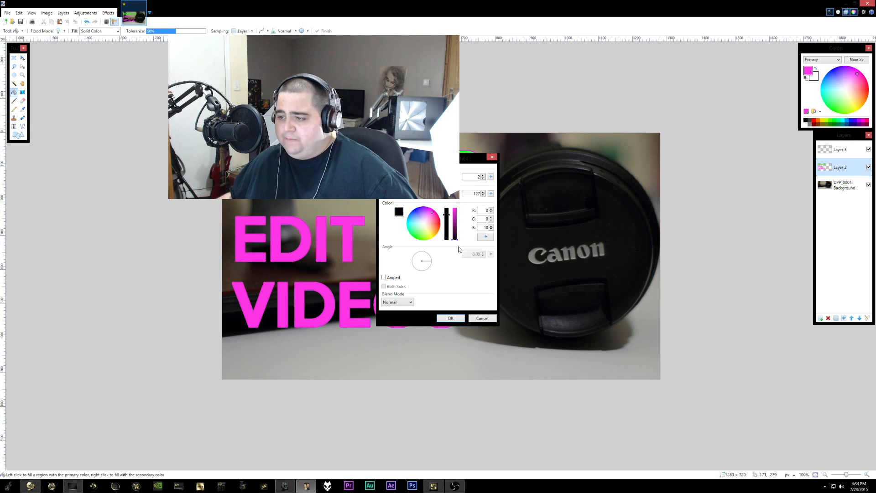
left_click_drag(458, 236, 463, 278)
left_click(483, 176)
left_click(483, 176)
left_click(483, 175)
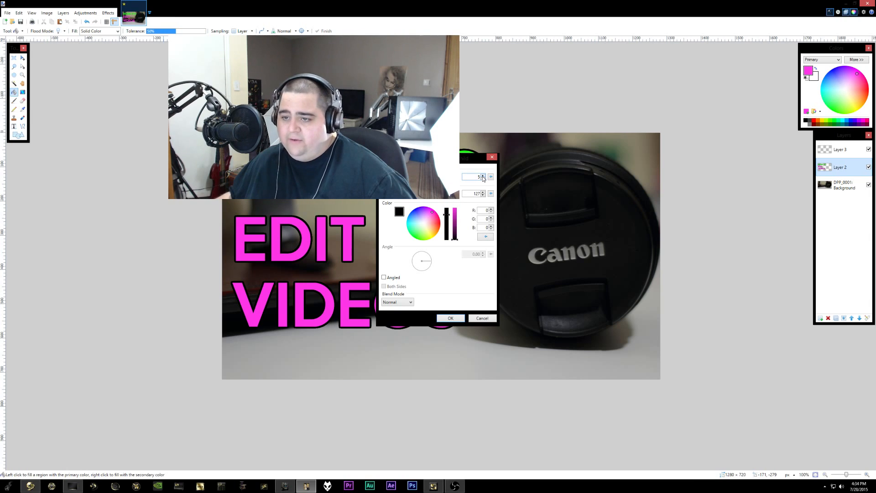
left_click(460, 319)
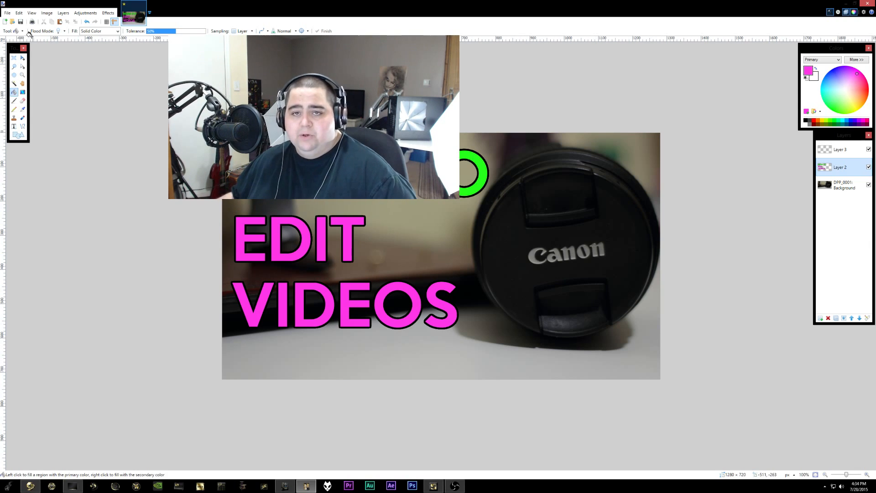
- Save the thumbnail as a JPEG named EXTRAHOWTO in the Pictures library, accepting the save settings and flattening the layers
left_click(7, 13)
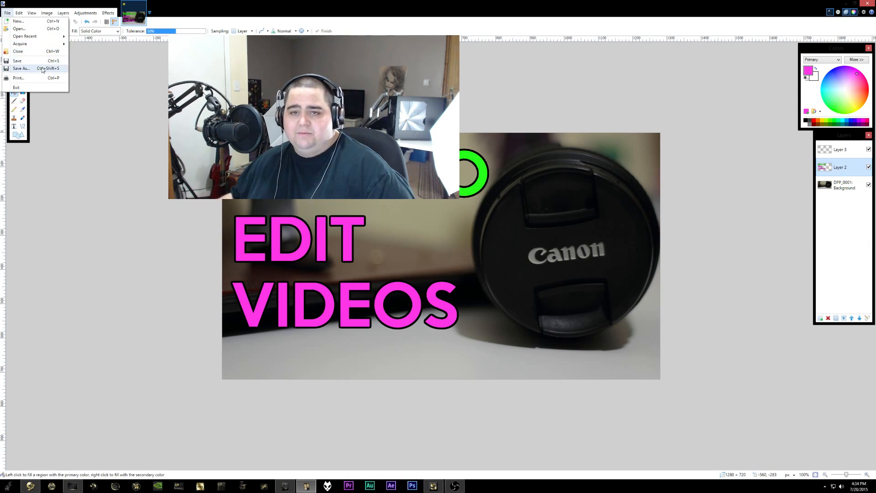
left_click(57, 70)
left_click(112, 220)
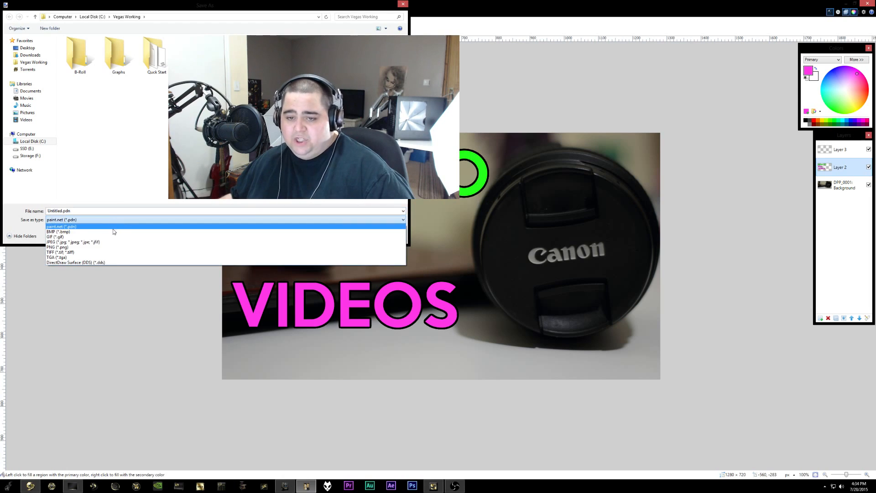
left_click(102, 243)
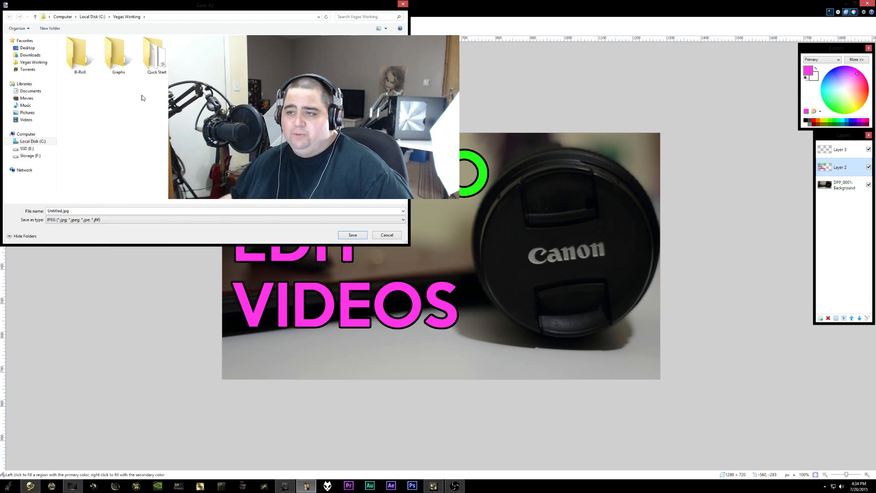
left_click(27, 112)
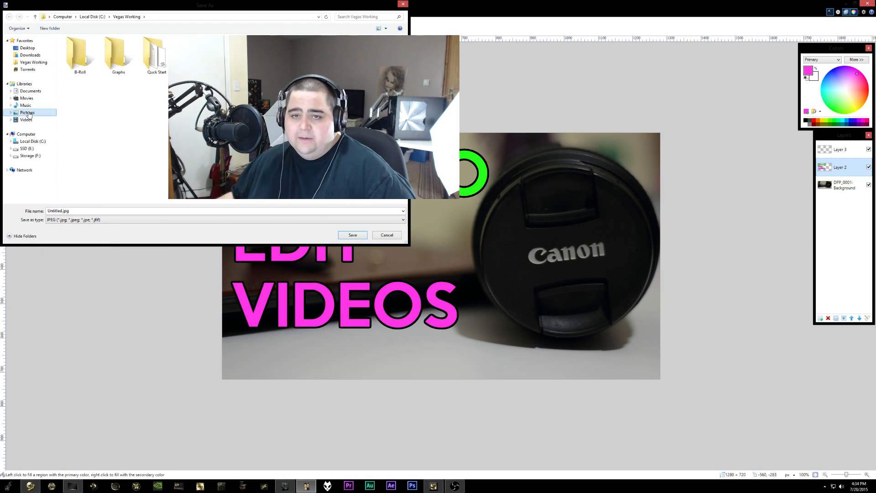
left_click(161, 210)
type("EXTRAHOWTO")
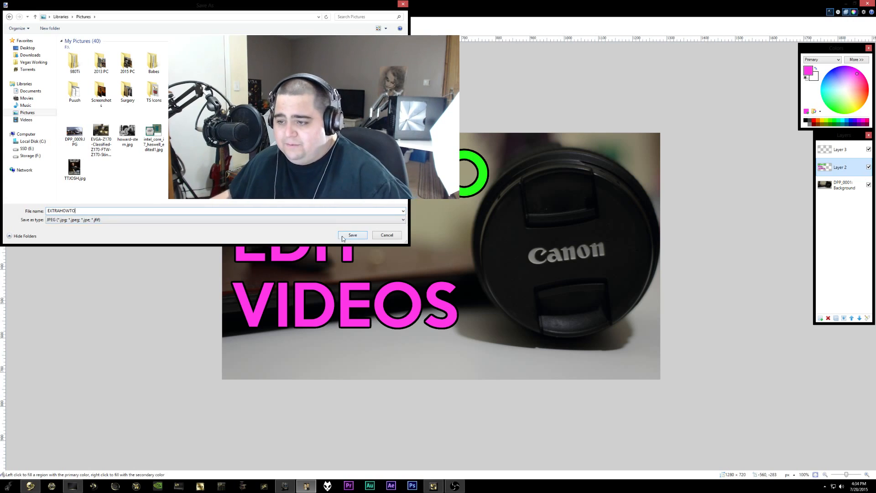
left_click(356, 240)
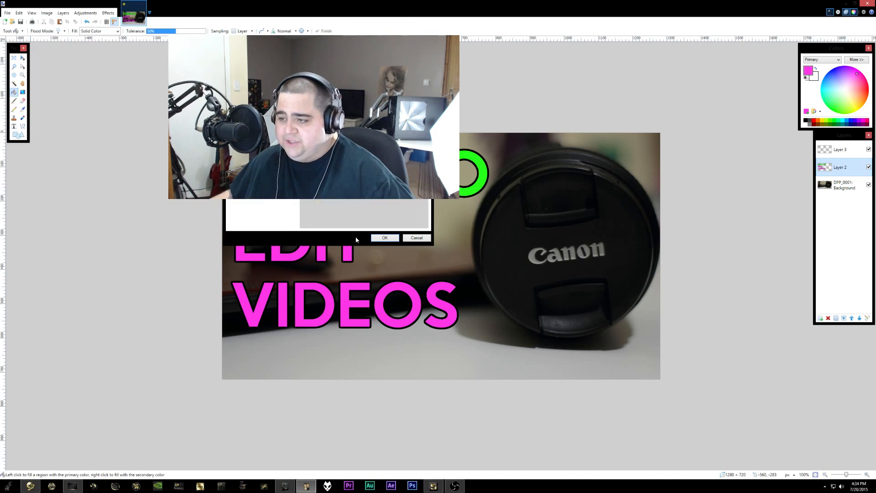
left_click(384, 238)
left_click(423, 247)
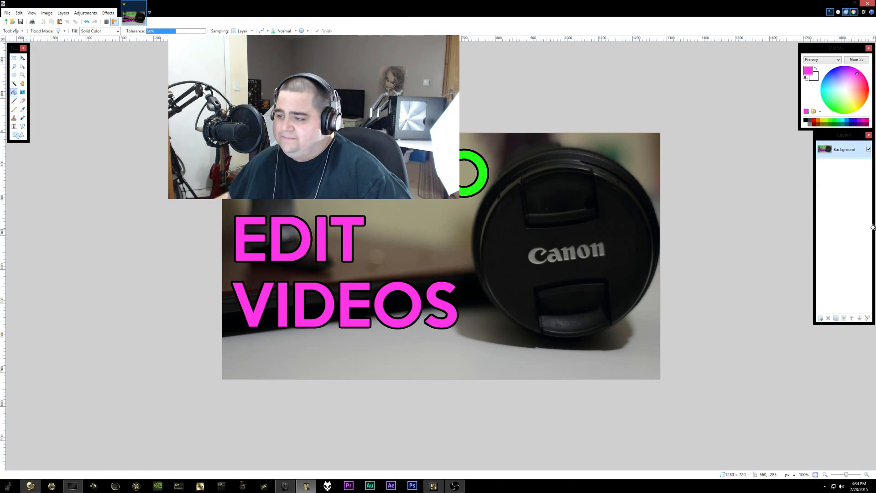
- Close paint.net and switch to the video project in Vegas Pro
left_click(873, 3)
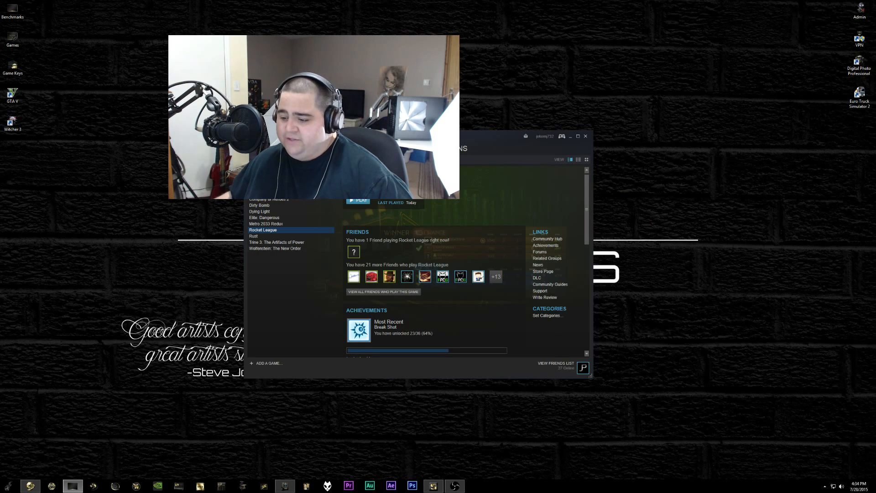
left_click(285, 486)
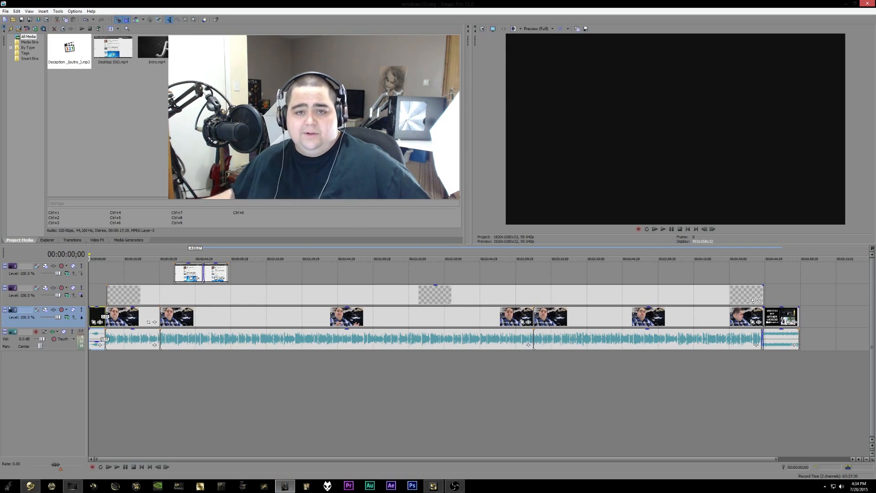